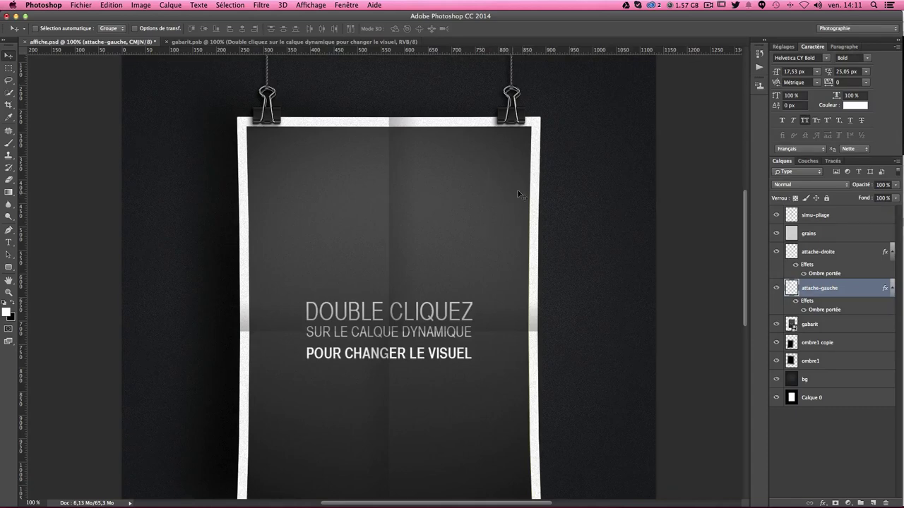
# Reveal the blue poster in the gabarit smart object by hiding Calque 4 and the text layer, then save.
pyautogui.scroll(-5, 535, 162)
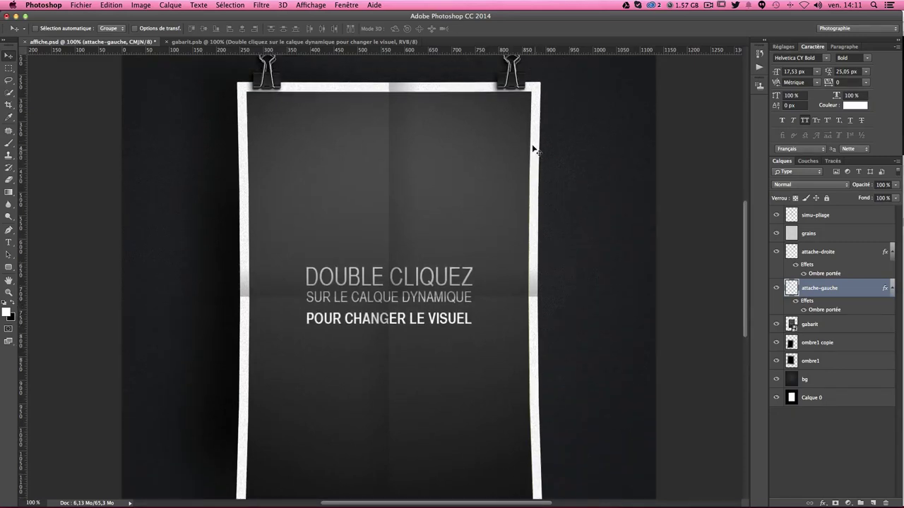
pyautogui.doubleClick(790, 324)
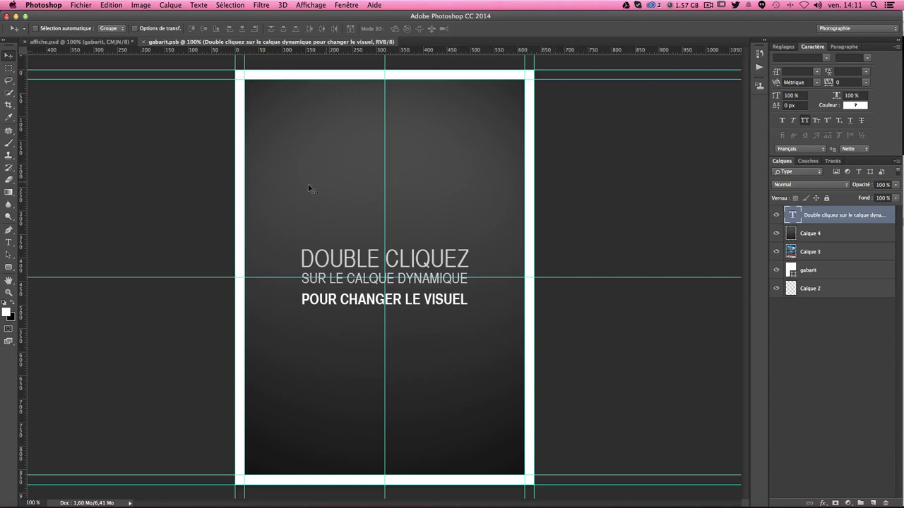
pyautogui.moveTo(778, 233); pyautogui.dragTo(777, 214)
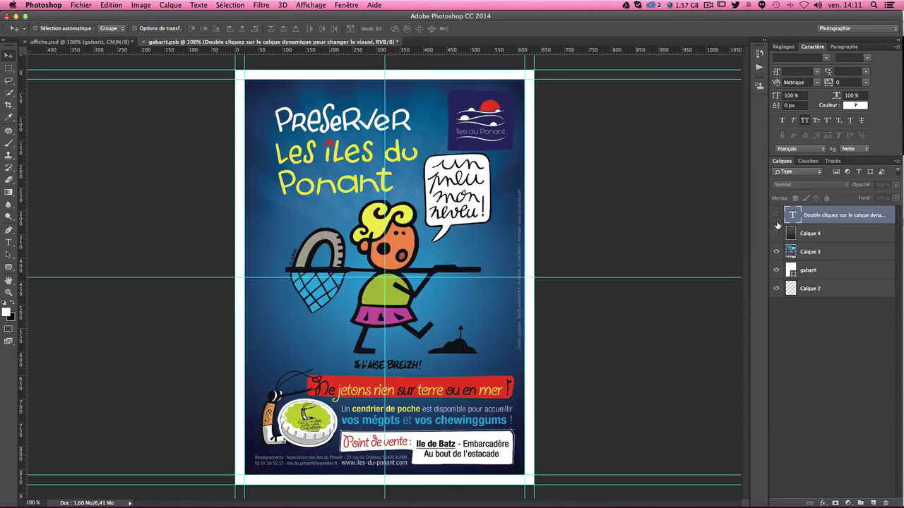
pyautogui.hotkey('ctrl', 's')
pyautogui.click(83, 43)
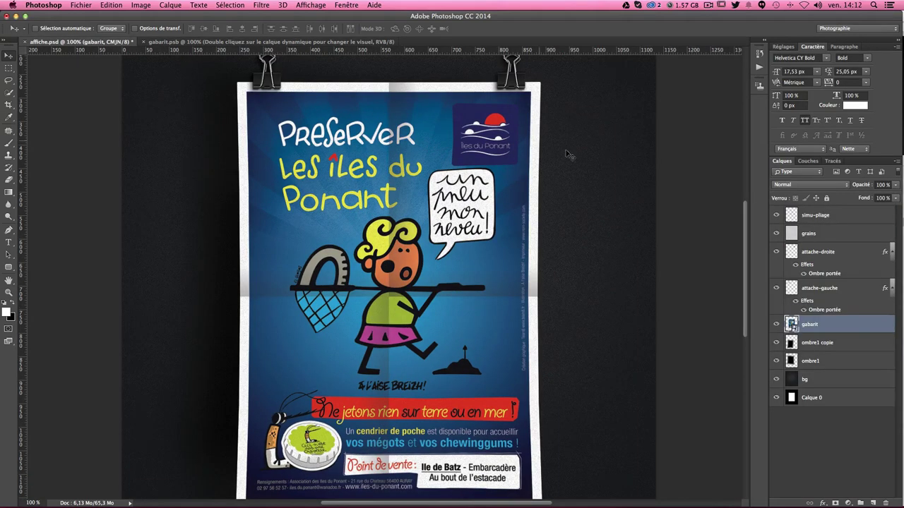
# Toggle the simu-pliage fold and grains texture layers to compare the mockup with and without them.
pyautogui.scroll(-1, 555, 143)
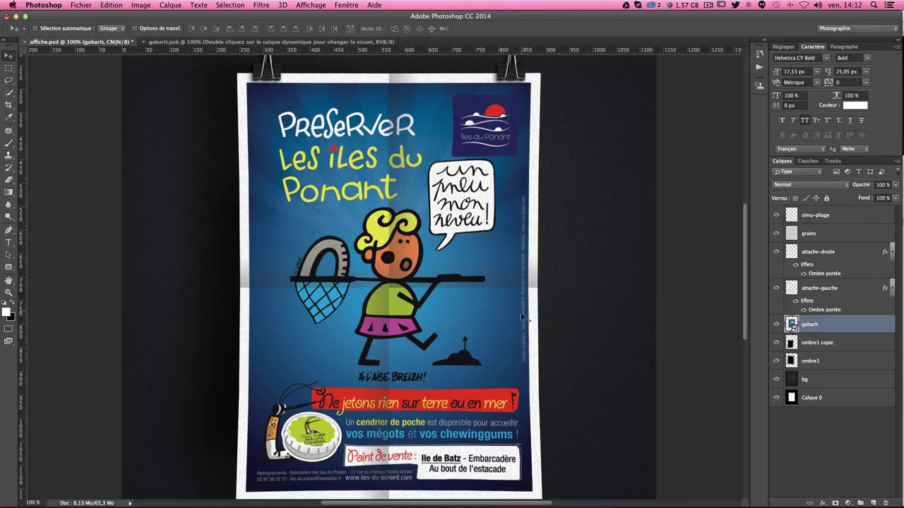
pyautogui.click(776, 216)
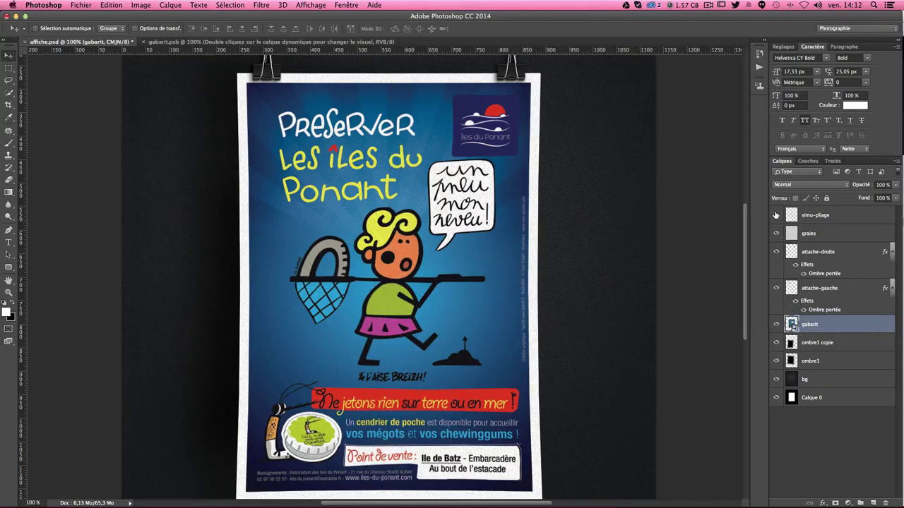
pyautogui.click(777, 235)
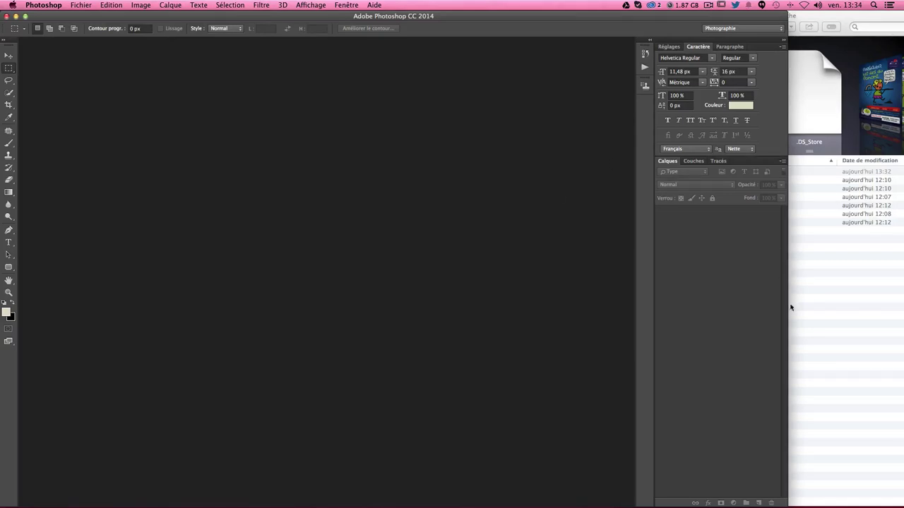
# Preview bg.jpg and elements-affiche.psd in Finder's cover flow, then start a new Photoshop document.
pyautogui.click(840, 309)
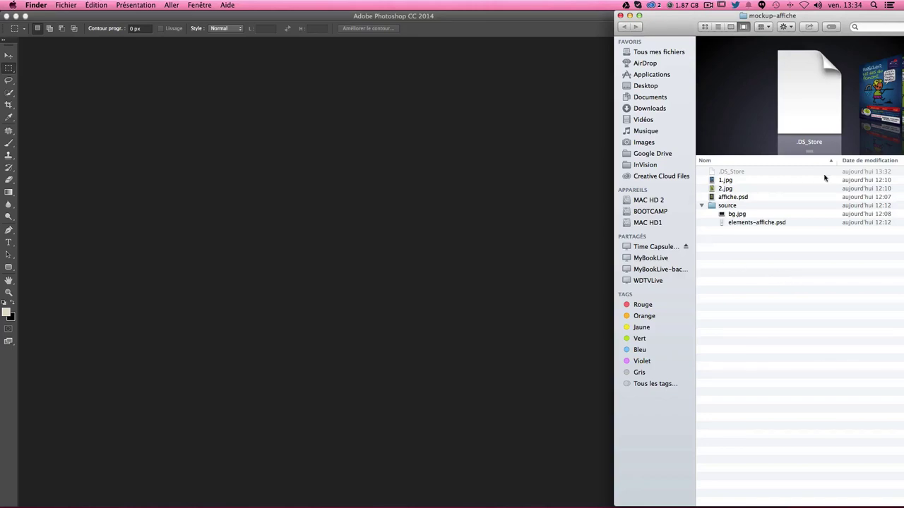
pyautogui.click(734, 215)
pyautogui.click(731, 212)
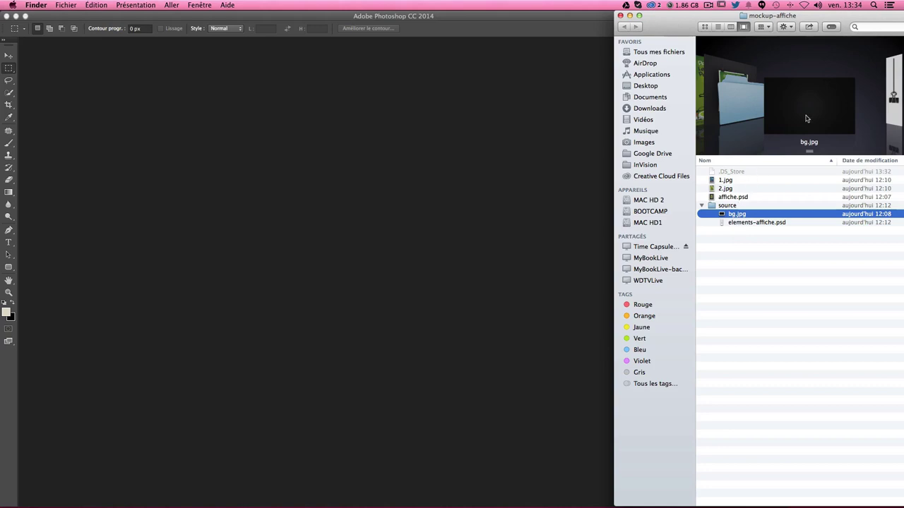
pyautogui.click(735, 224)
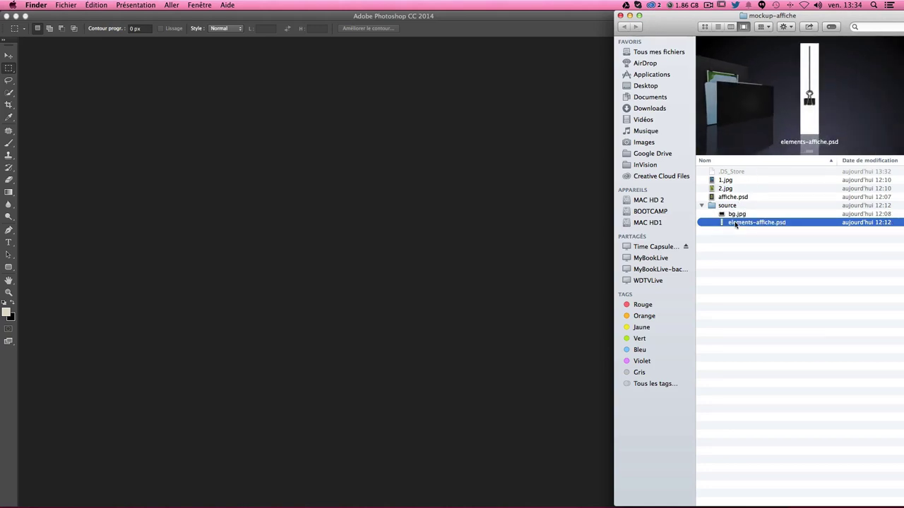
pyautogui.click(741, 244)
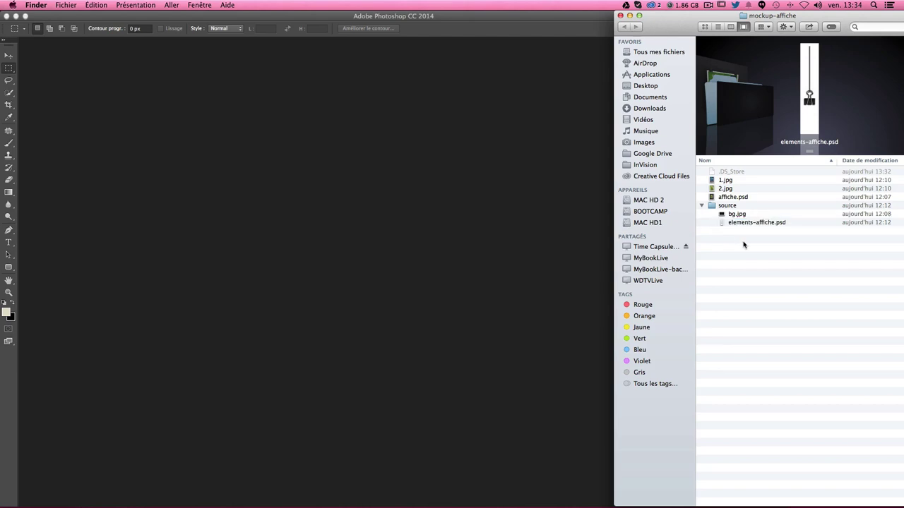
pyautogui.click(422, 169)
pyautogui.press('super+n')
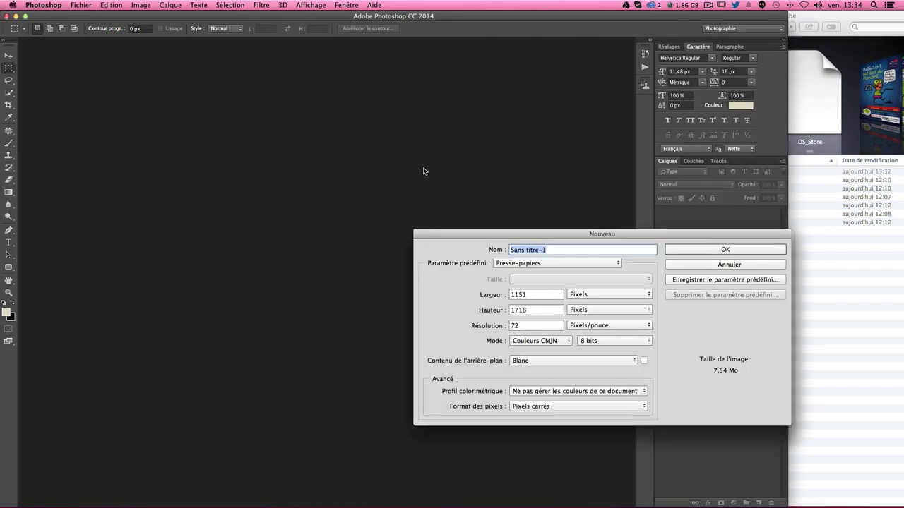
# Create an A4 document from the Papier format international preset at 72 ppi resolution.
pyautogui.click(537, 265)
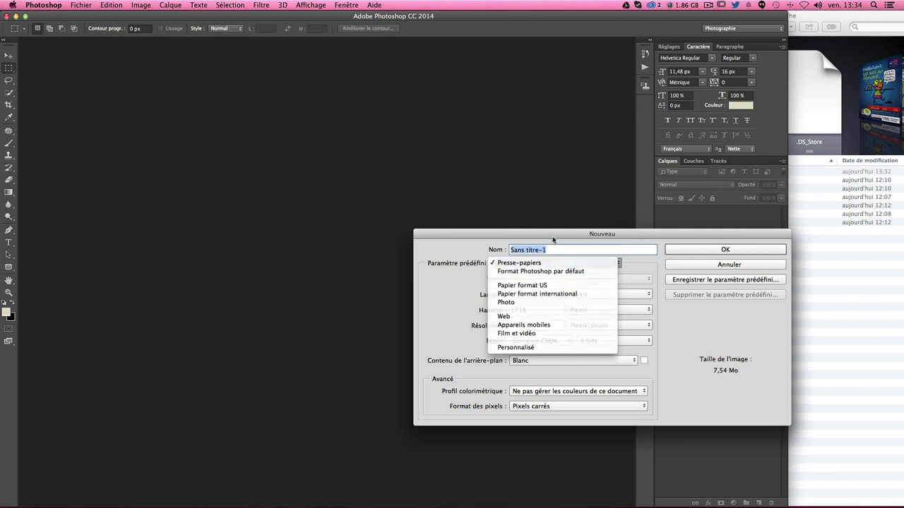
pyautogui.moveTo(528, 235)
pyautogui.mouseDown()
pyautogui.moveTo(290, 93)
pyautogui.moveTo(322, 125)
pyautogui.mouseUp()
pyautogui.moveTo(382, 140); pyautogui.dragTo(431, 142)
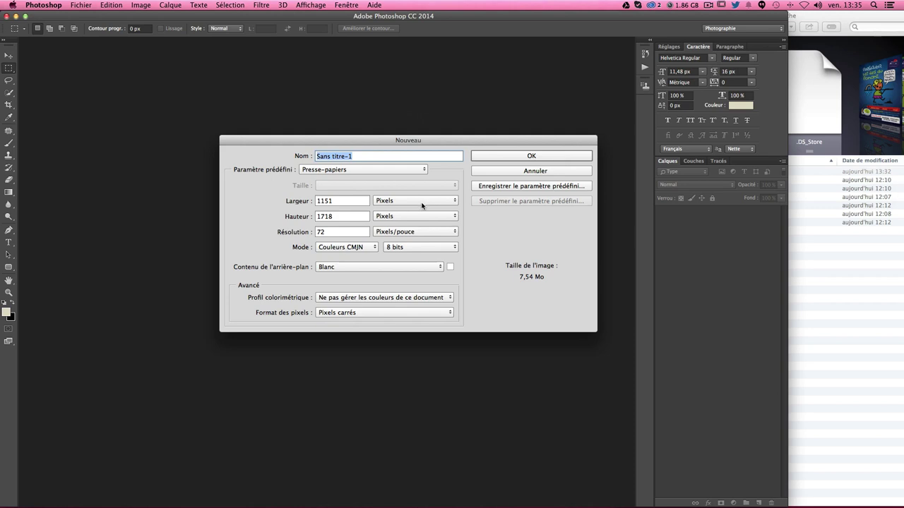
pyautogui.click(337, 169)
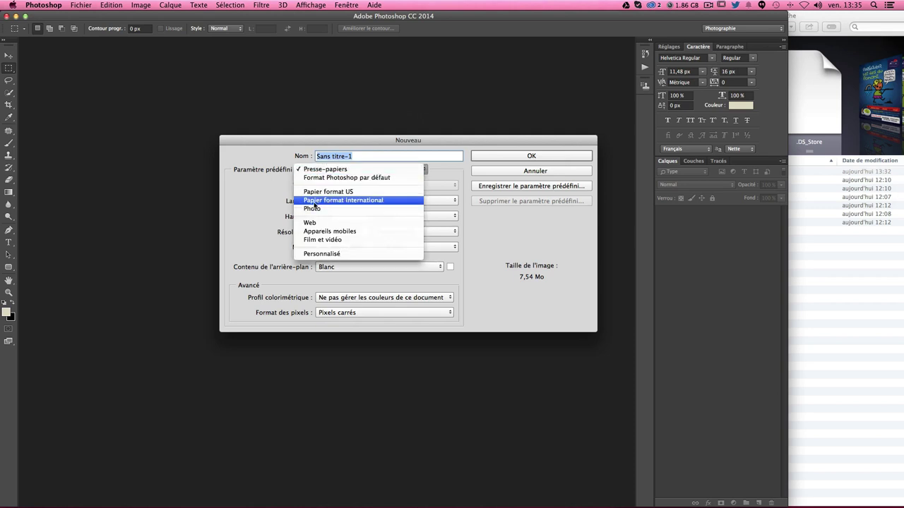
pyautogui.click(357, 200)
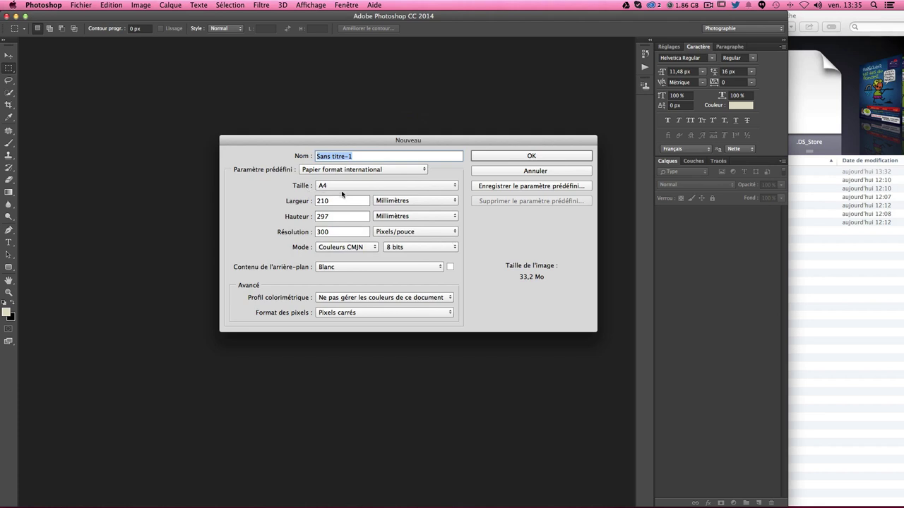
pyautogui.doubleClick(348, 232)
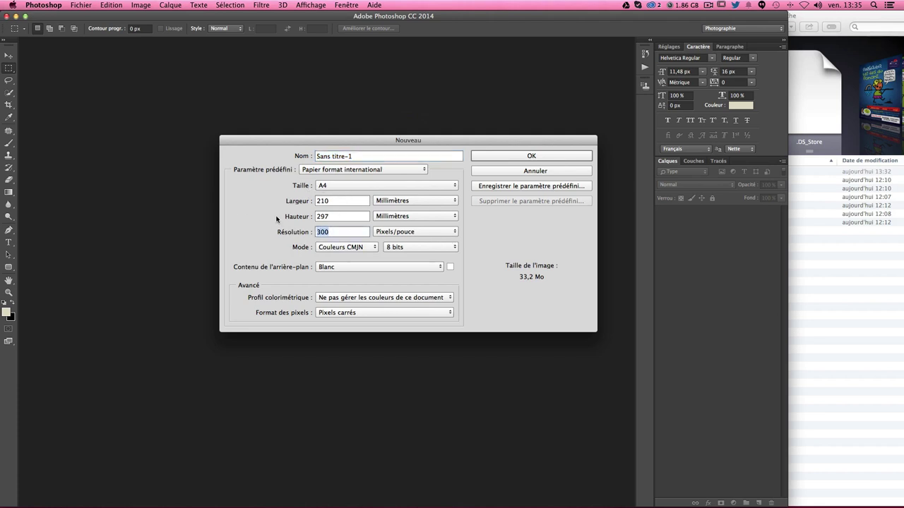
pyautogui.write('72')
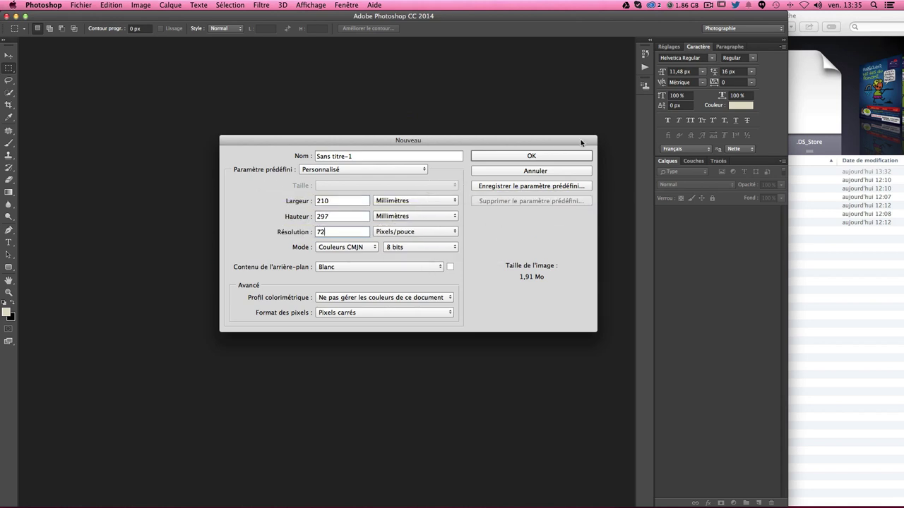
pyautogui.click(536, 157)
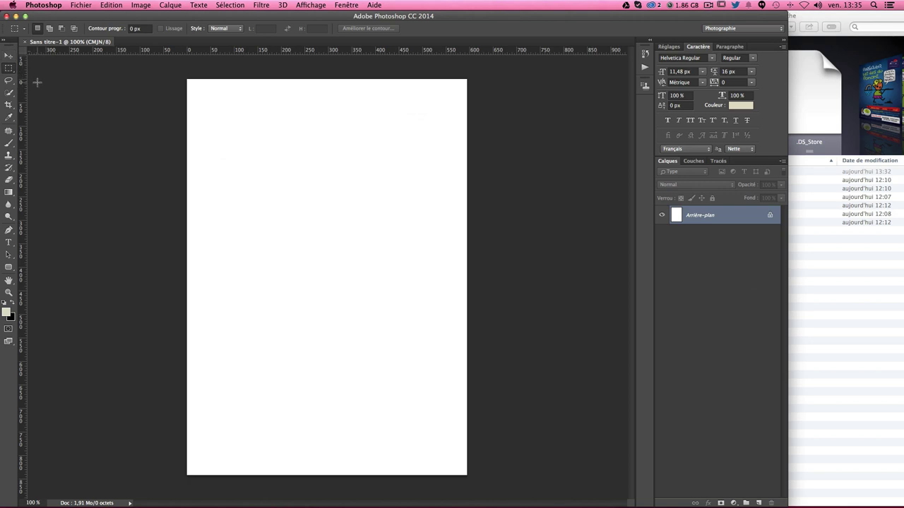
# Show the rulers and place guides on the left, top, right and bottom A4 page edges.
pyautogui.hotkey('ctrl', 'r')
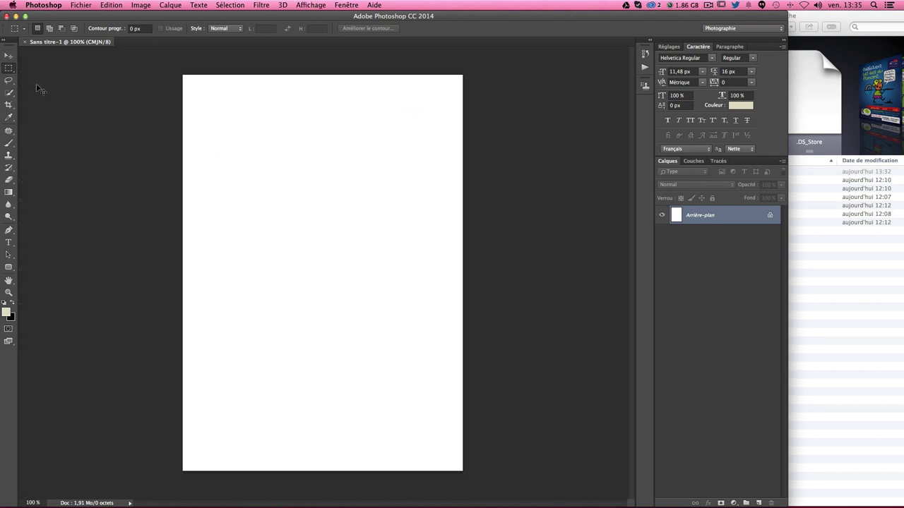
pyautogui.hotkey('ctrl', 'r')
pyautogui.hotkey('ctrl', 'r')
pyautogui.hotkey('ctrl', 'r')
pyautogui.hotkey('ctrl', 'r')
pyautogui.hotkey('ctrl', 'r')
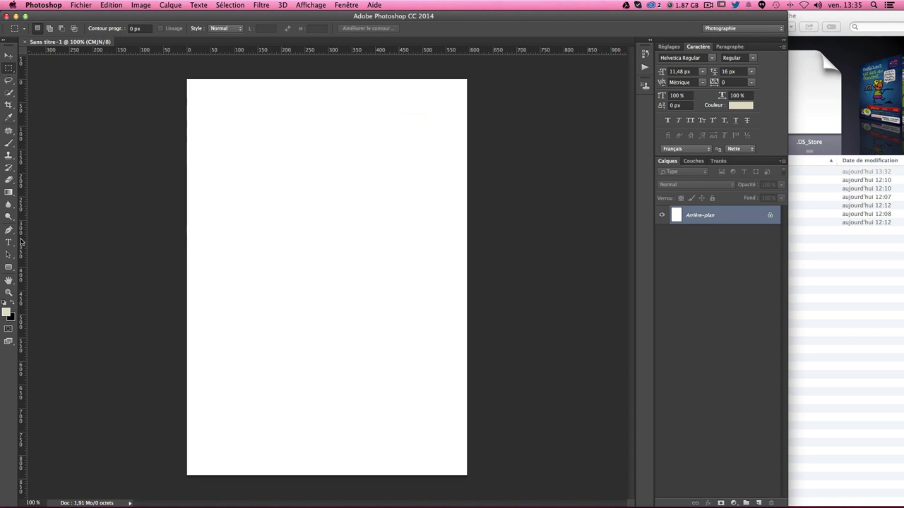
pyautogui.moveTo(21, 241); pyautogui.dragTo(185, 229)
pyautogui.moveTo(286, 49); pyautogui.dragTo(287, 76)
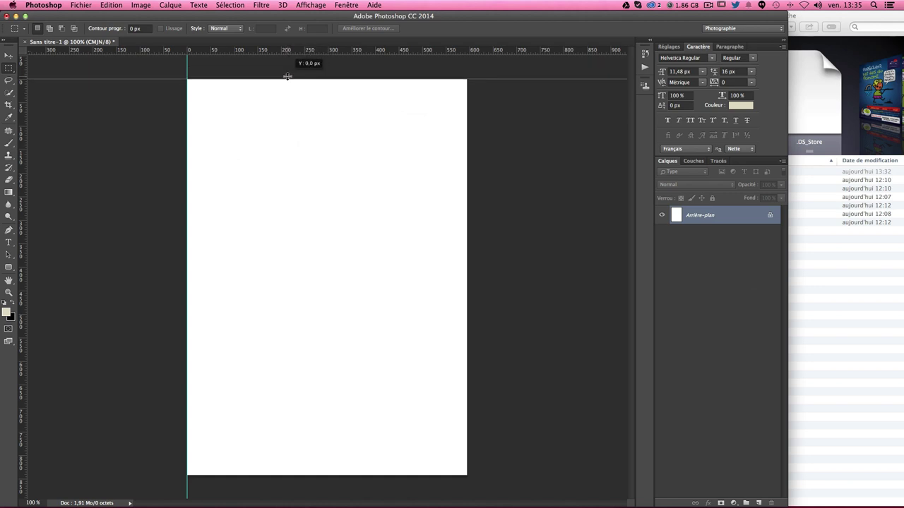
pyautogui.moveTo(287, 76); pyautogui.dragTo(287, 78)
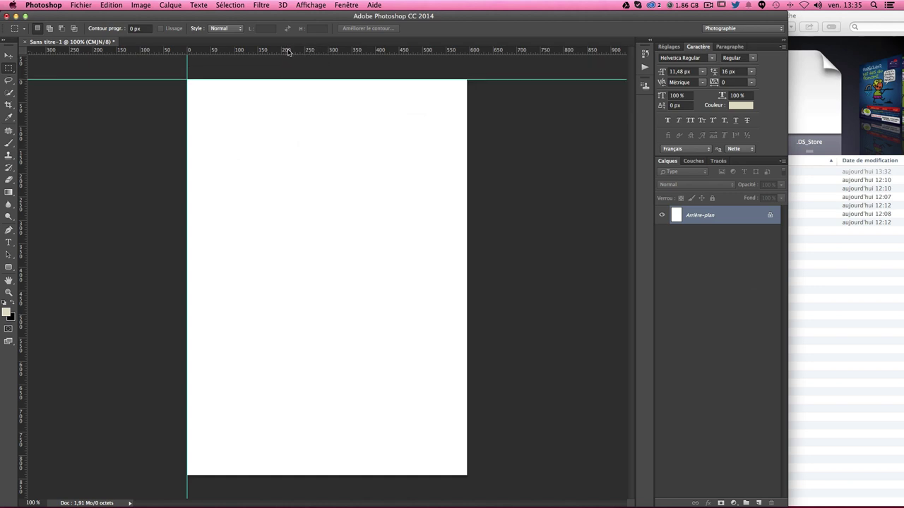
pyautogui.moveTo(23, 205); pyautogui.dragTo(467, 206)
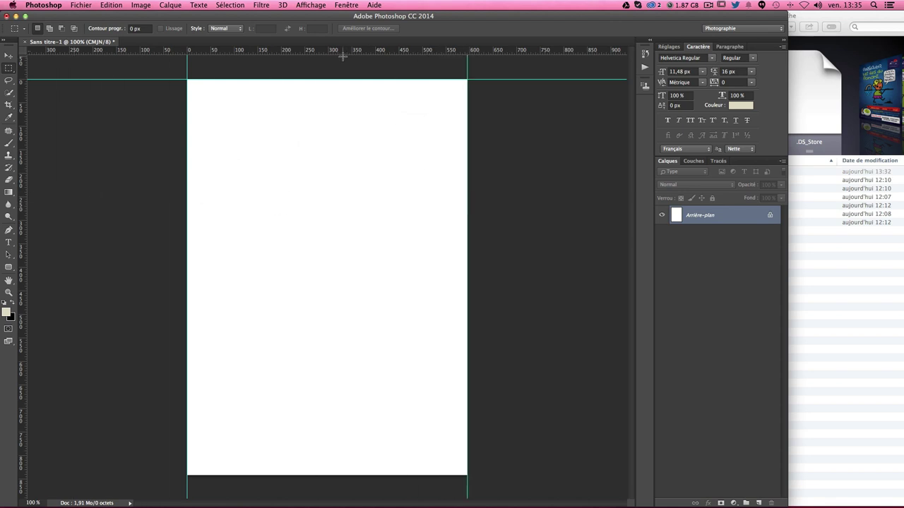
pyautogui.moveTo(345, 55); pyautogui.dragTo(357, 475)
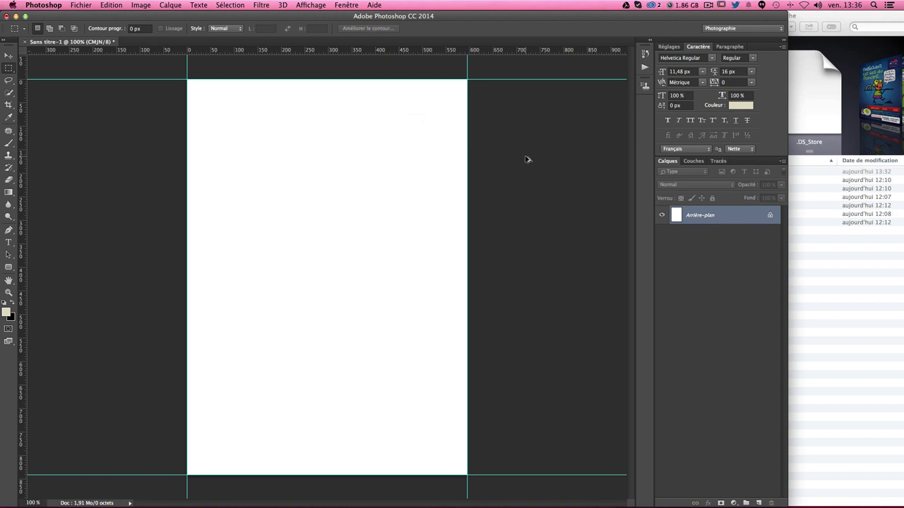
pyautogui.hotkey('ctrl', 'alt', 'c')
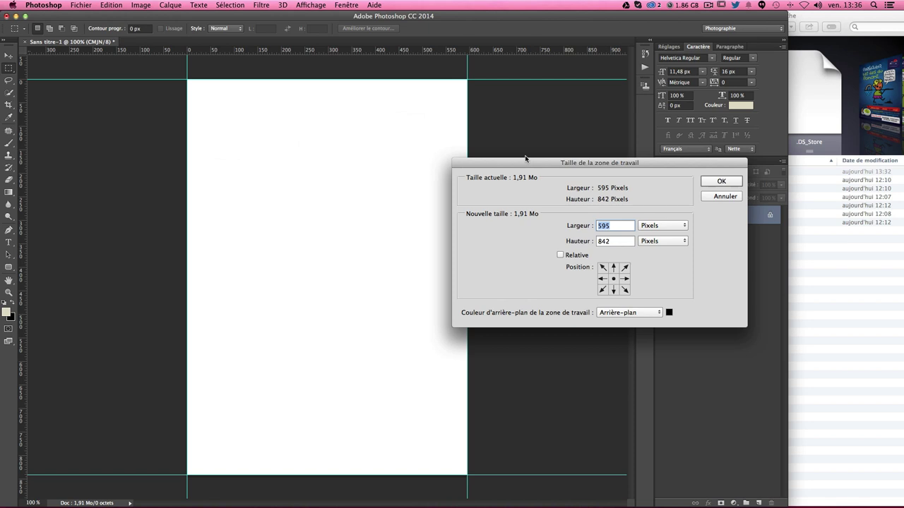
# Switch the Canvas Size units to centimetres and enter a 40 cm width.
pyautogui.click(653, 225)
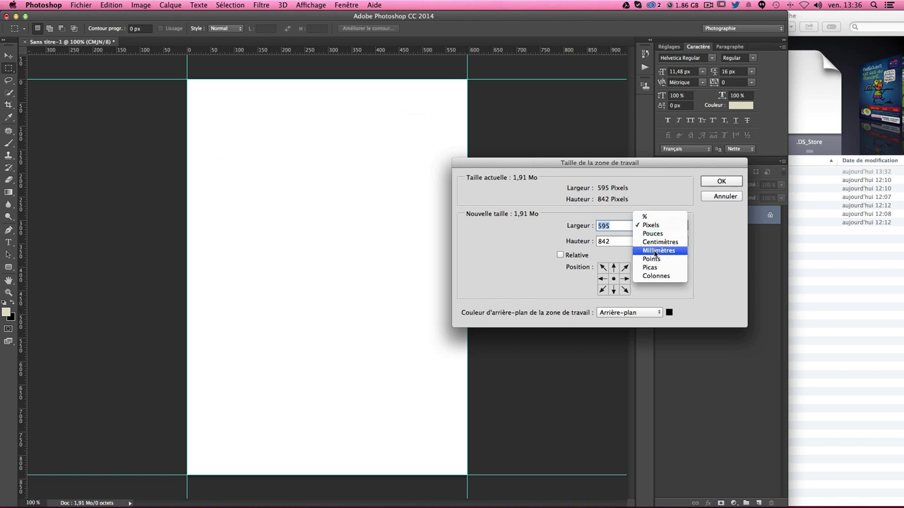
pyautogui.click(664, 242)
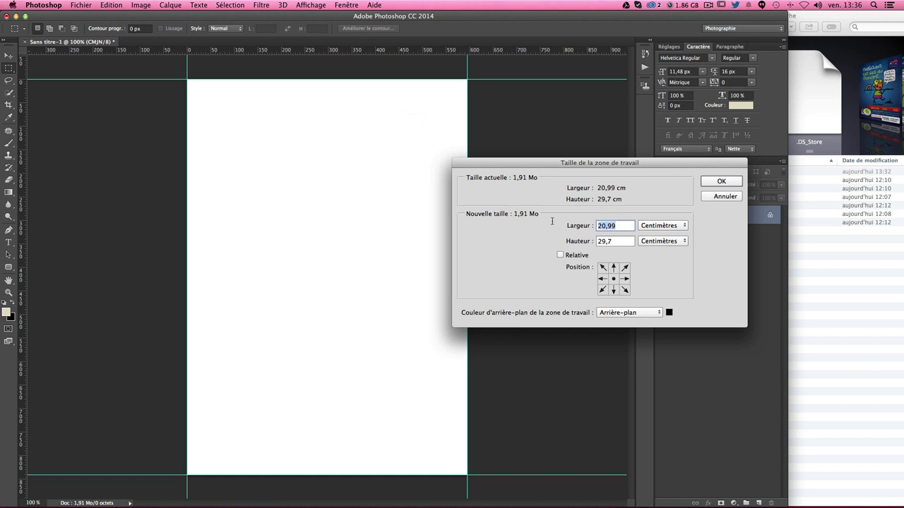
pyautogui.write('40')
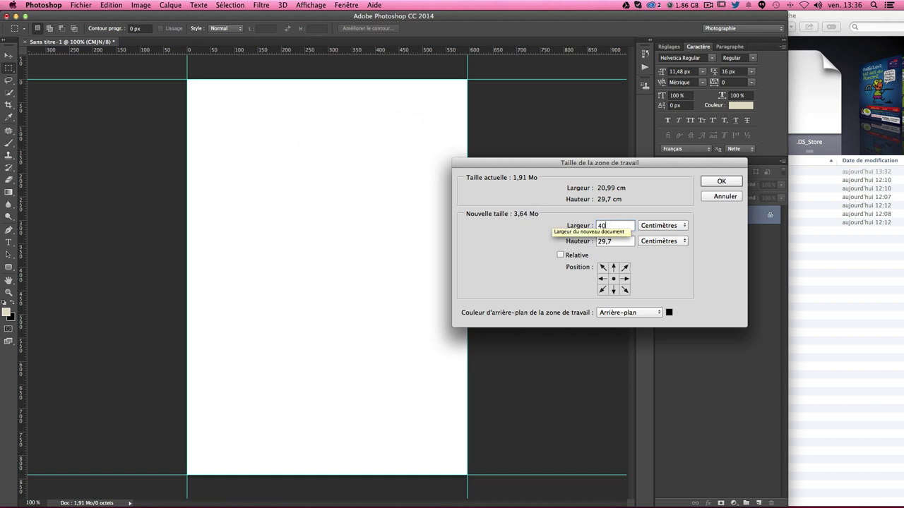
pyautogui.press('Tab')
# Apply a 50 cm height for a 40 × 50 cm canvas with a black border around the page.
pyautogui.write('50')
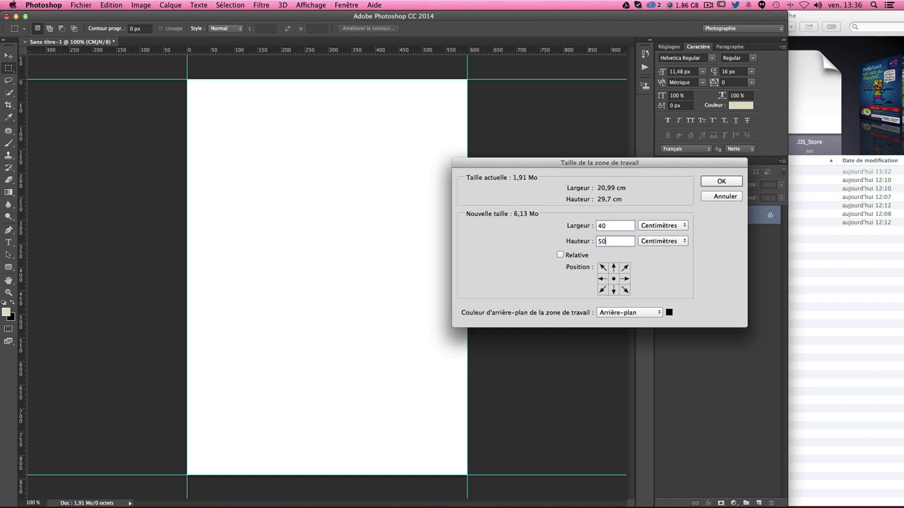
pyautogui.press('Return')
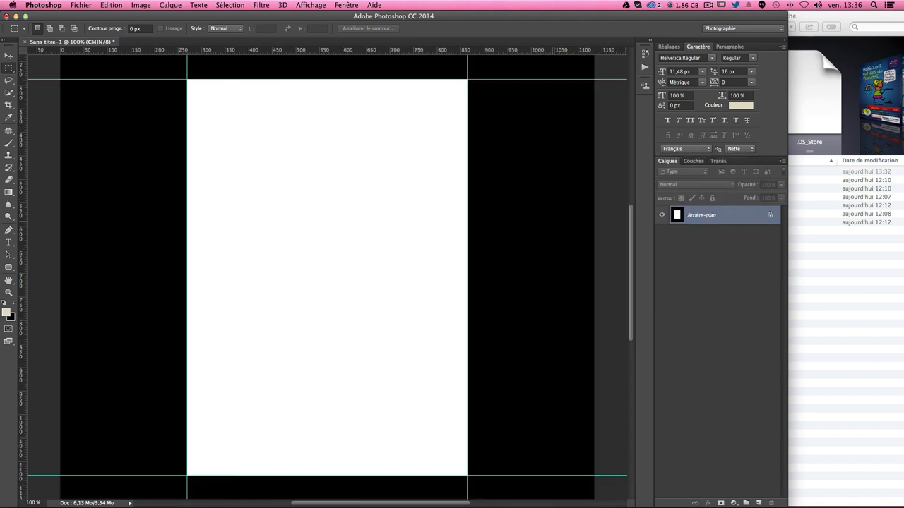
pyautogui.scroll(3, 506, 288)
pyautogui.scroll(3, 507, 288)
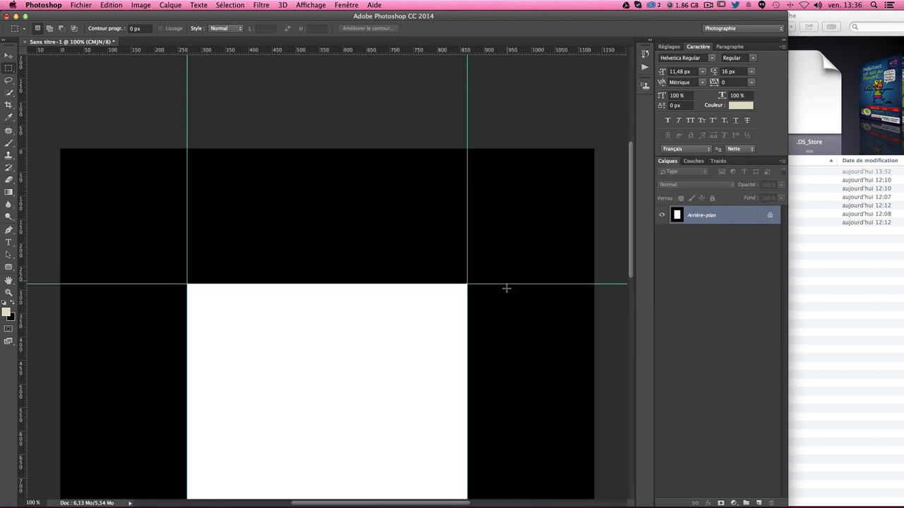
pyautogui.scroll(-2, 506, 289)
pyautogui.scroll(-5, 487, 186)
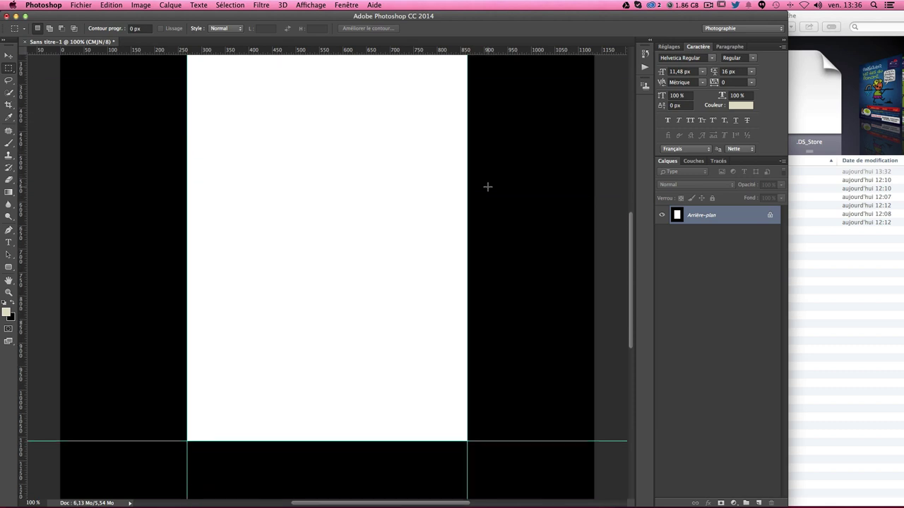
pyautogui.scroll(1, 487, 186)
pyautogui.scroll(2, 318, 162)
pyautogui.scroll(-2, 230, 161)
pyautogui.scroll(-2, 230, 161)
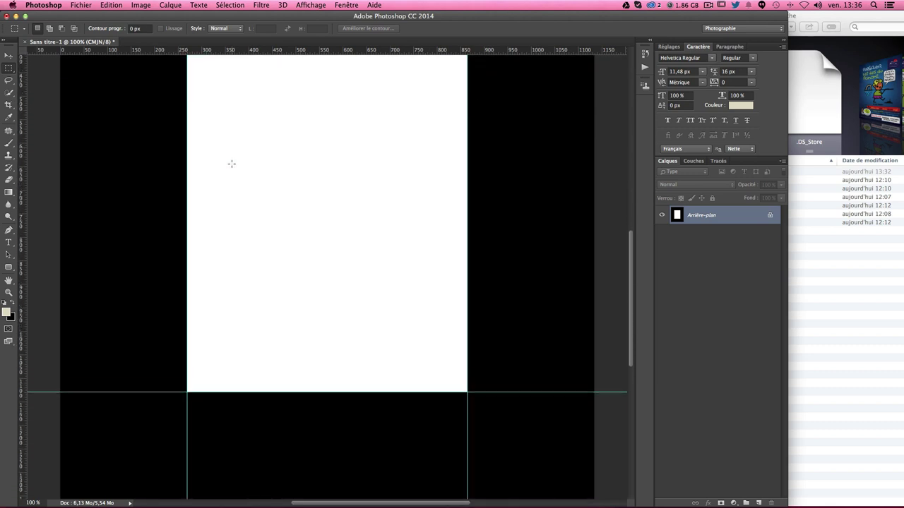
pyautogui.scroll(1, 232, 164)
pyautogui.scroll(3, 232, 164)
pyautogui.scroll(-1, 232, 164)
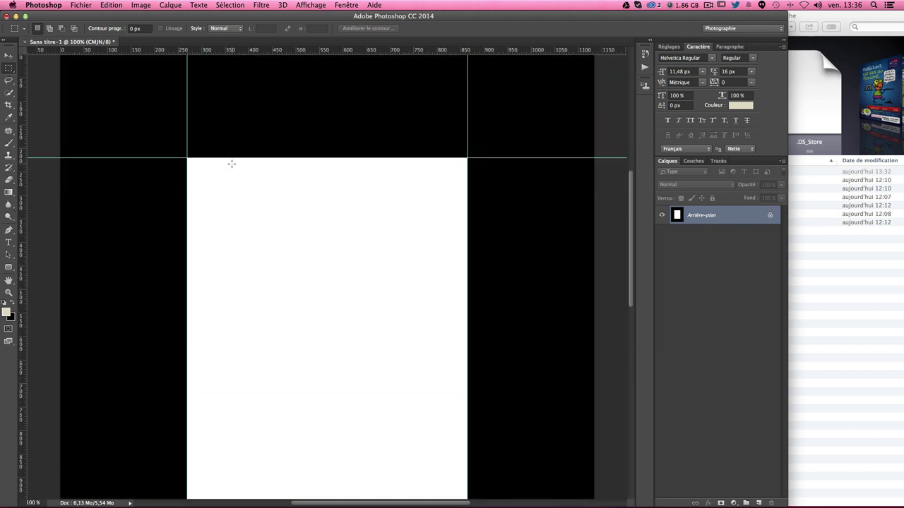
pyautogui.scroll(-3, 231, 164)
pyautogui.scroll(3, 231, 164)
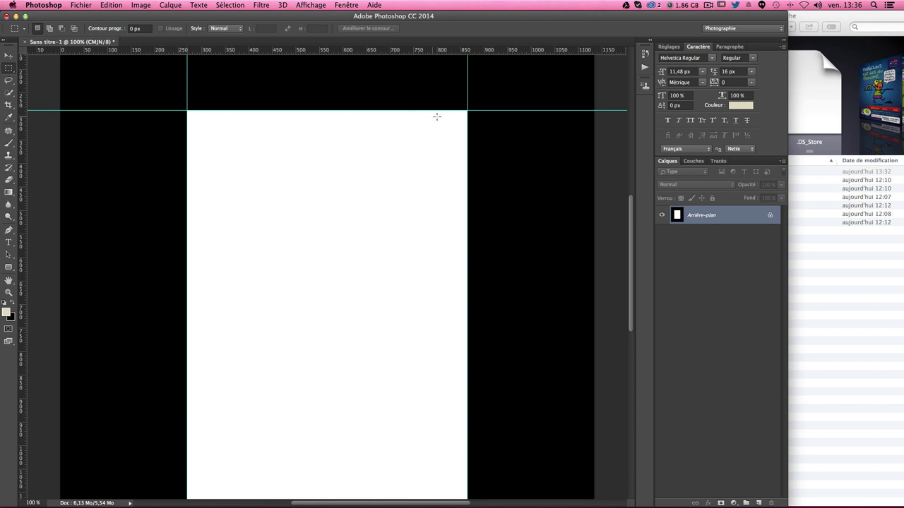
pyautogui.scroll(-3, 449, 342)
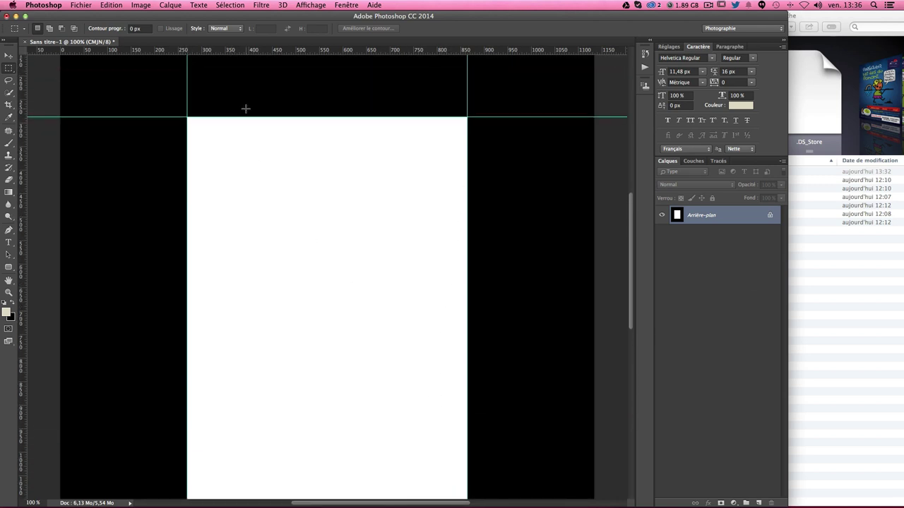
pyautogui.scroll(2, 238, 113)
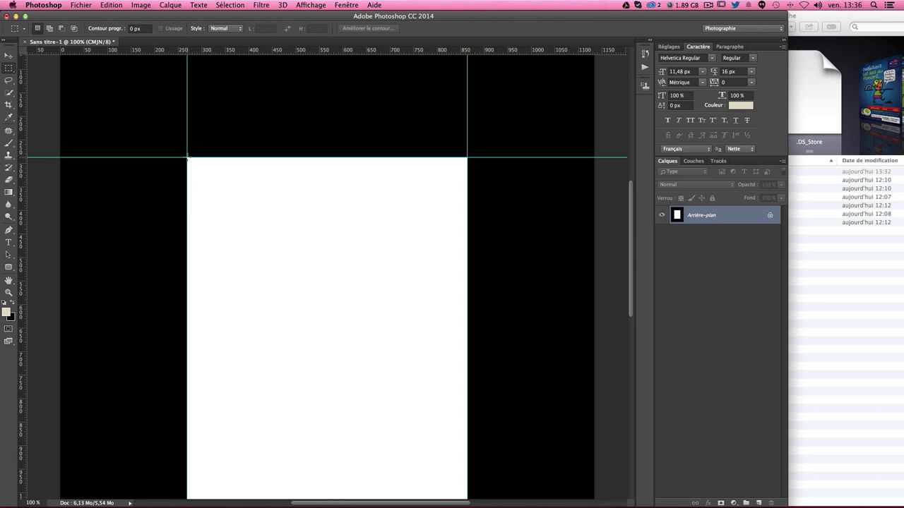
pyautogui.rightClick(10, 68)
pyautogui.click(61, 66)
# Measure 20 px squares at the top corners and add guides left of, above and right of the page.
pyautogui.moveTo(186, 156); pyautogui.dragTo(176, 147)
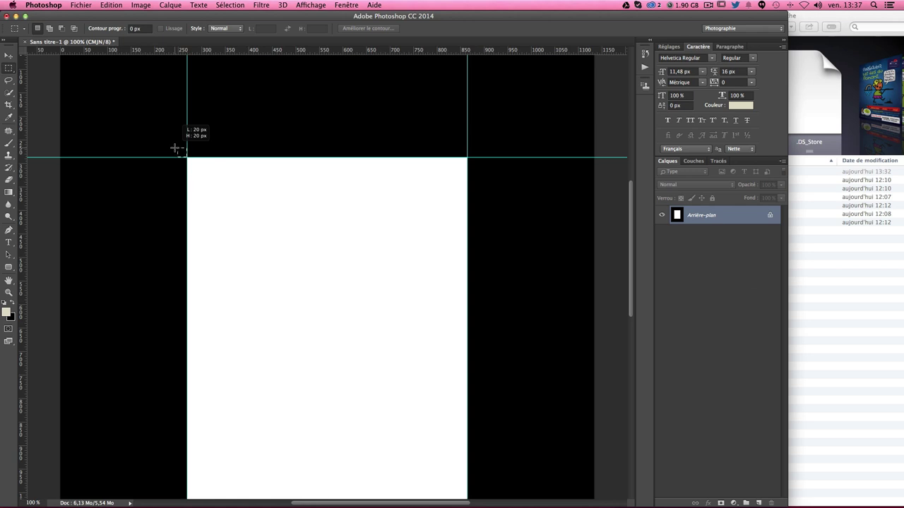
pyautogui.moveTo(176, 147); pyautogui.dragTo(176, 148)
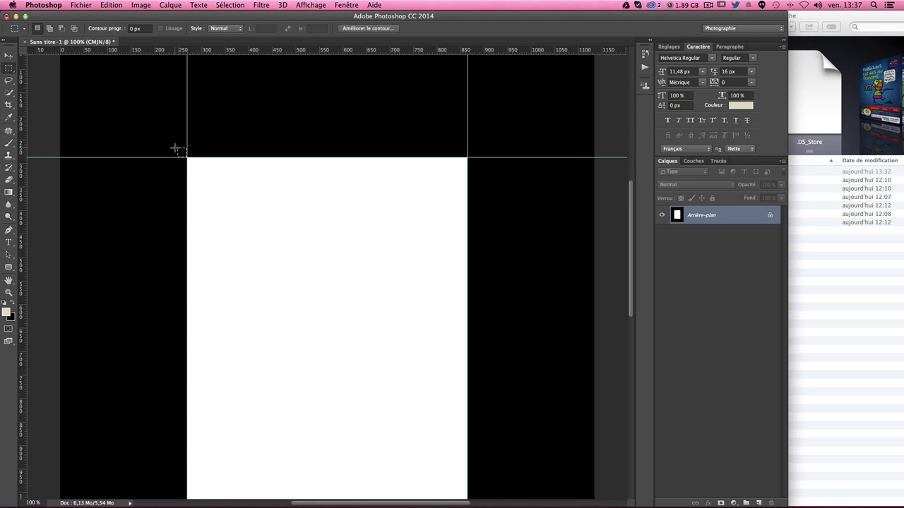
pyautogui.moveTo(25, 219)
pyautogui.mouseDown()
pyautogui.moveTo(169, 195)
pyautogui.moveTo(177, 186)
pyautogui.mouseUp()
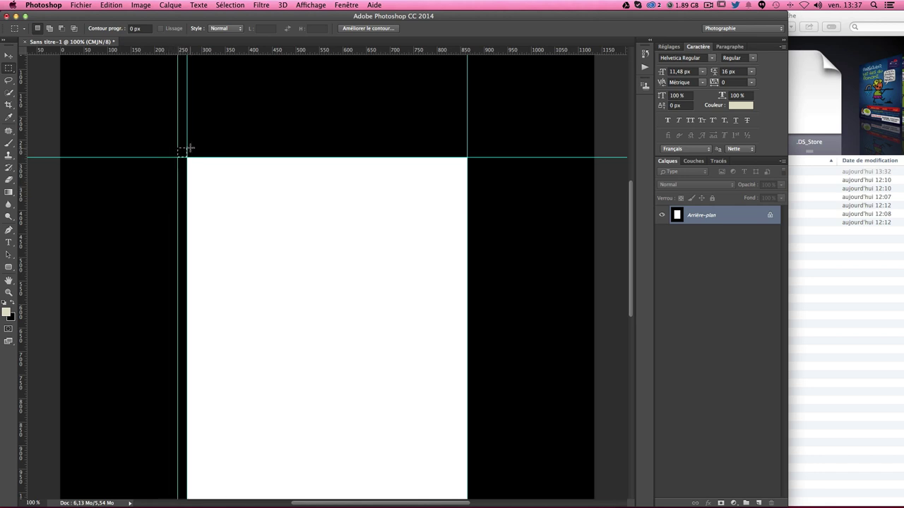
pyautogui.moveTo(209, 51)
pyautogui.mouseDown()
pyautogui.moveTo(219, 144)
pyautogui.moveTo(187, 148)
pyautogui.mouseUp()
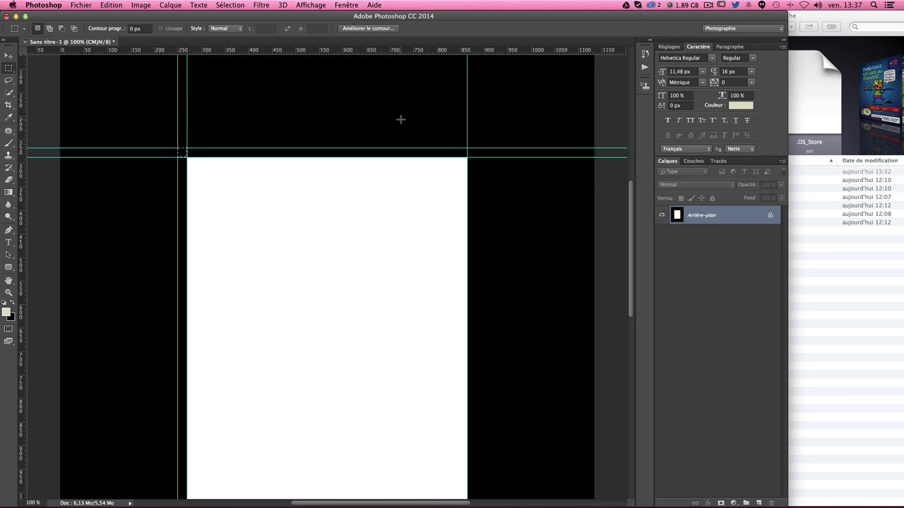
pyautogui.moveTo(466, 157); pyautogui.dragTo(478, 149)
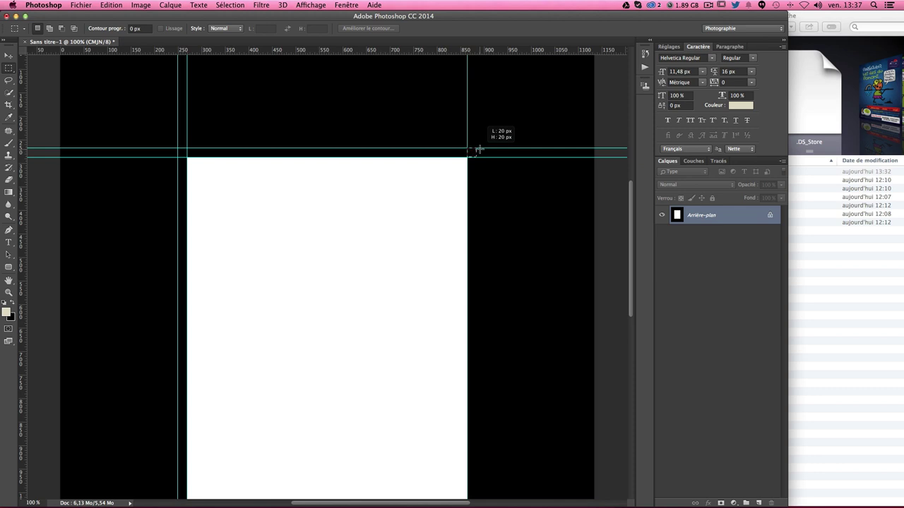
pyautogui.moveTo(478, 149); pyautogui.dragTo(478, 149)
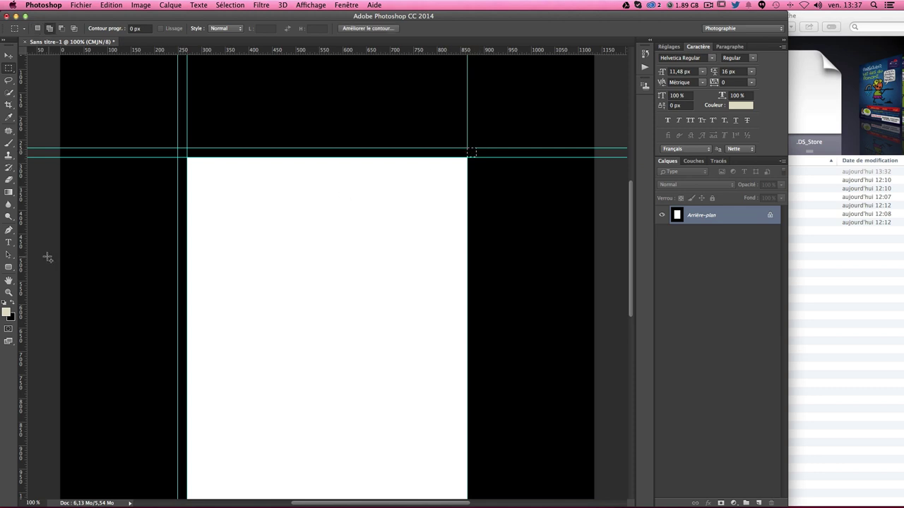
pyautogui.moveTo(21, 240)
pyautogui.mouseDown()
pyautogui.moveTo(433, 207)
pyautogui.moveTo(477, 186)
pyautogui.mouseUp()
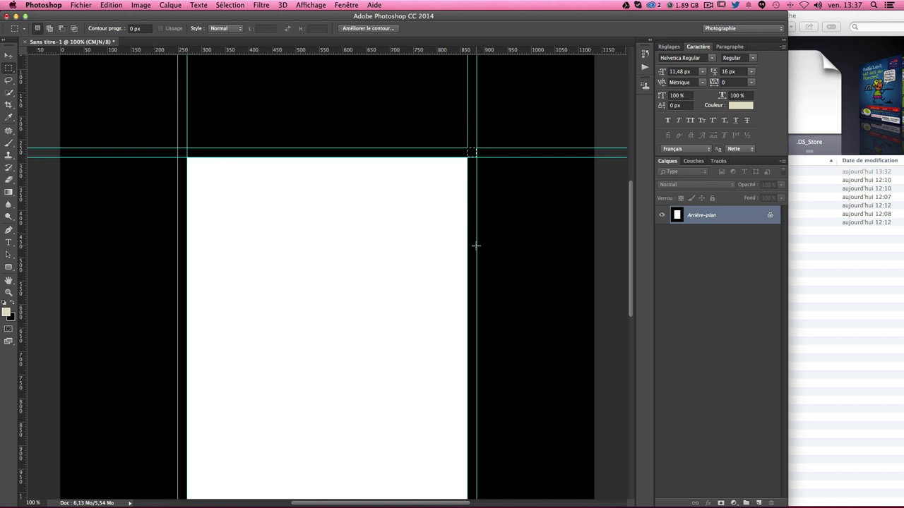
# Add a horizontal guide just below the page bottom, measured with a small marquee square.
pyautogui.scroll(-10, 475, 247)
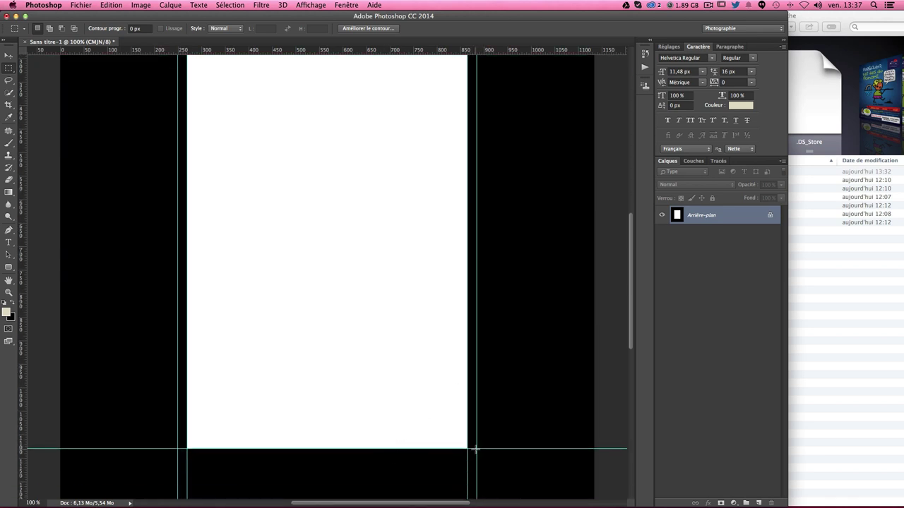
pyautogui.moveTo(476, 448); pyautogui.dragTo(466, 457)
pyautogui.click(476, 448)
pyautogui.moveTo(476, 449); pyautogui.dragTo(467, 459)
pyautogui.moveTo(319, 51); pyautogui.dragTo(338, 457)
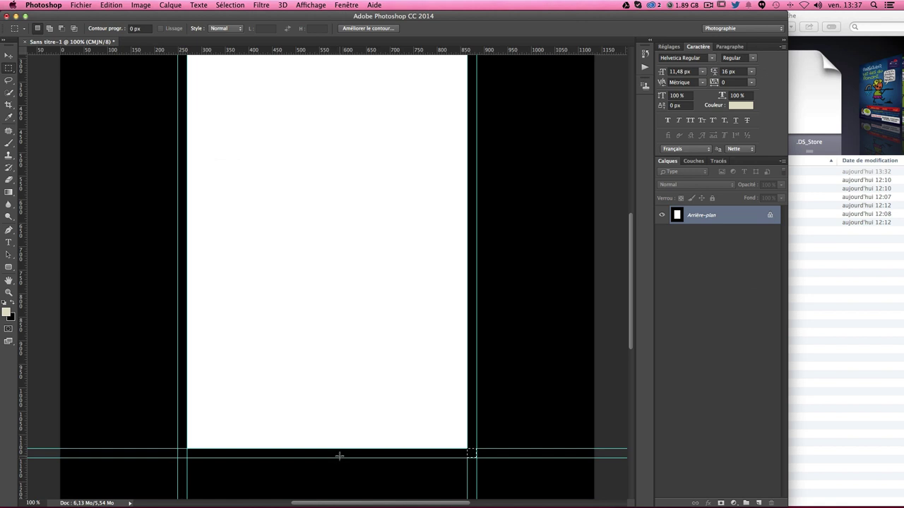
pyautogui.click(338, 456)
pyautogui.scroll(10, 487, 345)
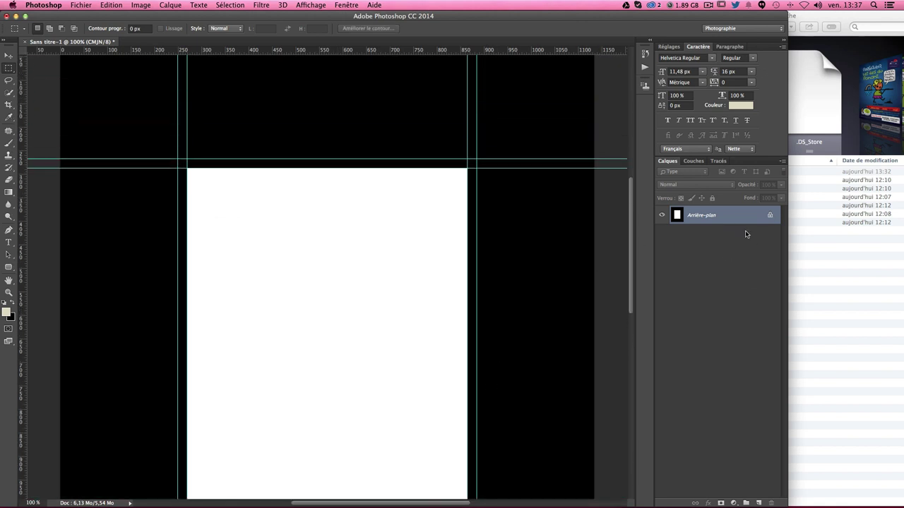
# Convert Arrière-plan into the editable layer Calque 0, then try dragging in bg.jpg and cancel it.
pyautogui.doubleClick(713, 216)
pyautogui.press('Return')
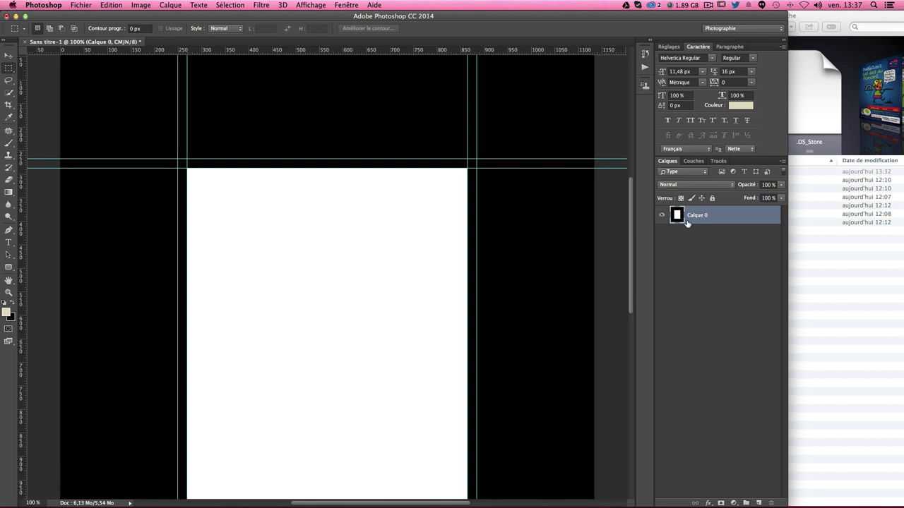
pyautogui.click(825, 298)
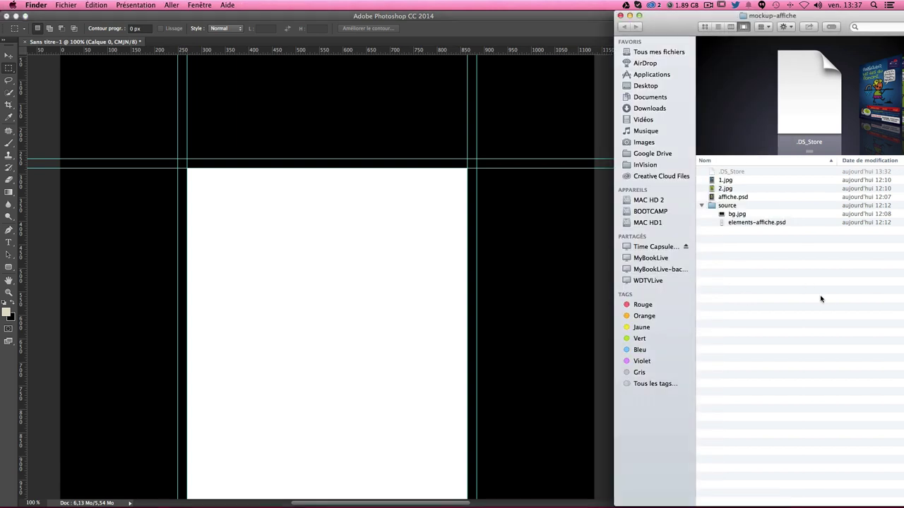
pyautogui.click(733, 215)
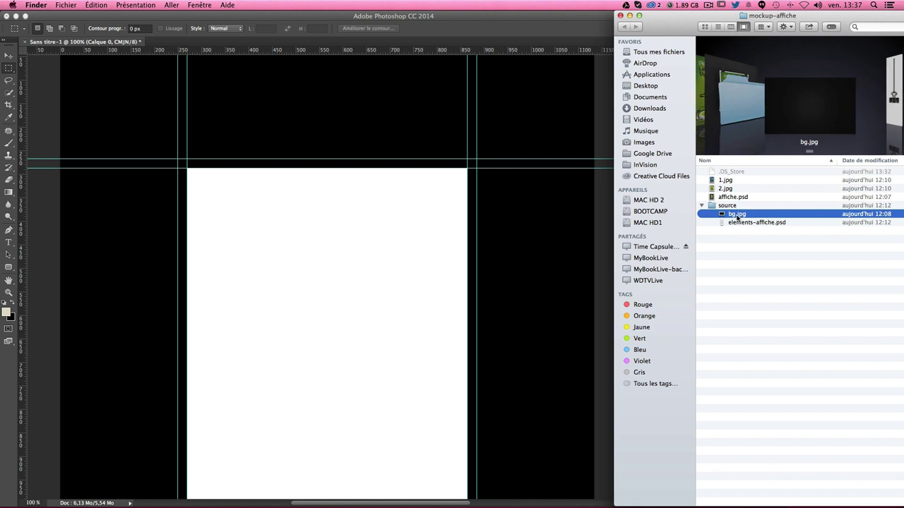
pyautogui.moveTo(734, 215); pyautogui.dragTo(285, 196)
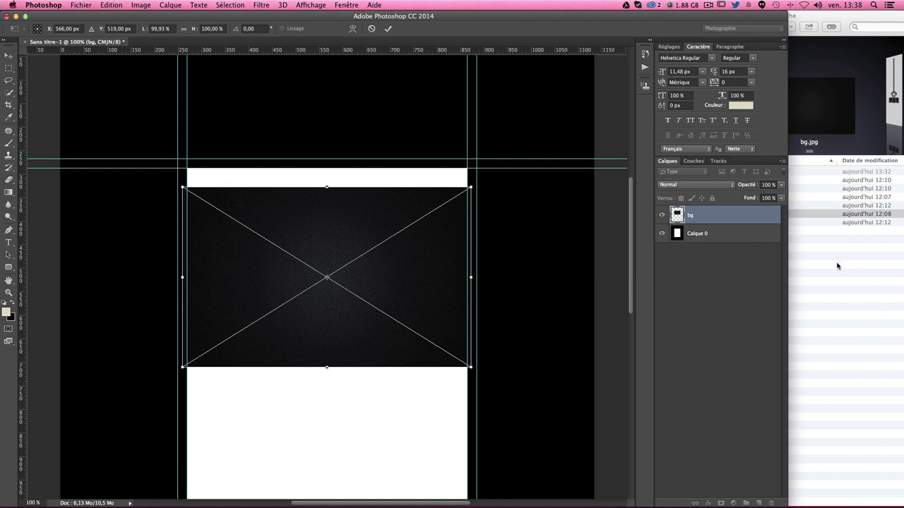
pyautogui.press('Escape')
# Open bg.jpg in Photoshop CC 2014 from Finder and select the whole image.
pyautogui.click(819, 252)
pyautogui.rightClick(735, 216)
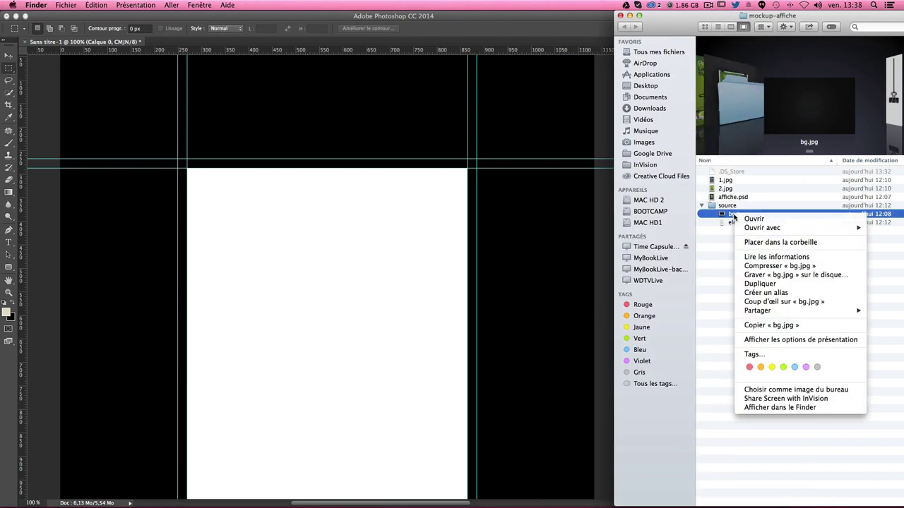
pyautogui.moveTo(763, 228)
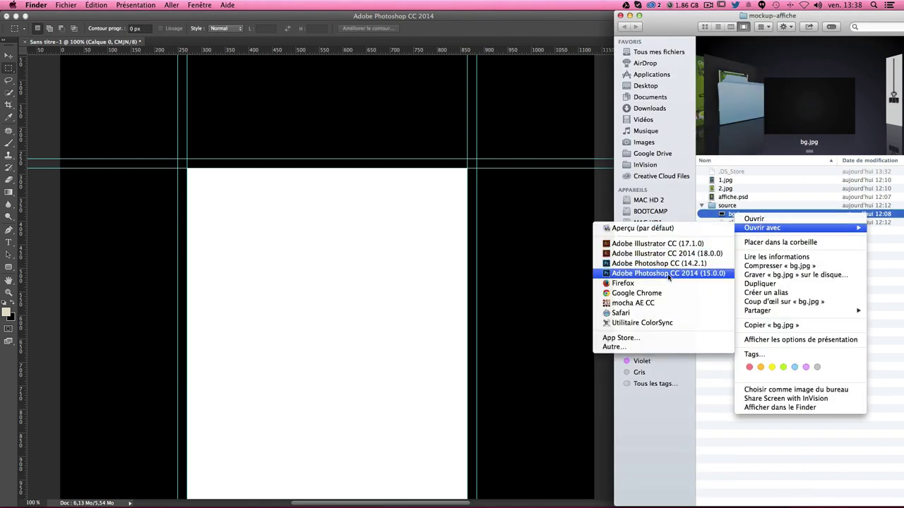
pyautogui.click(669, 273)
pyautogui.click(568, 300)
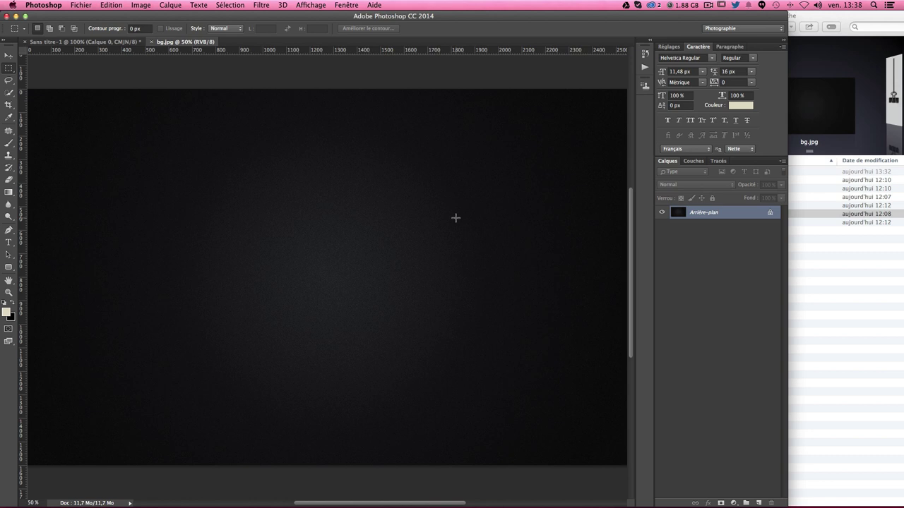
pyautogui.press('super+a')
pyautogui.click(90, 43)
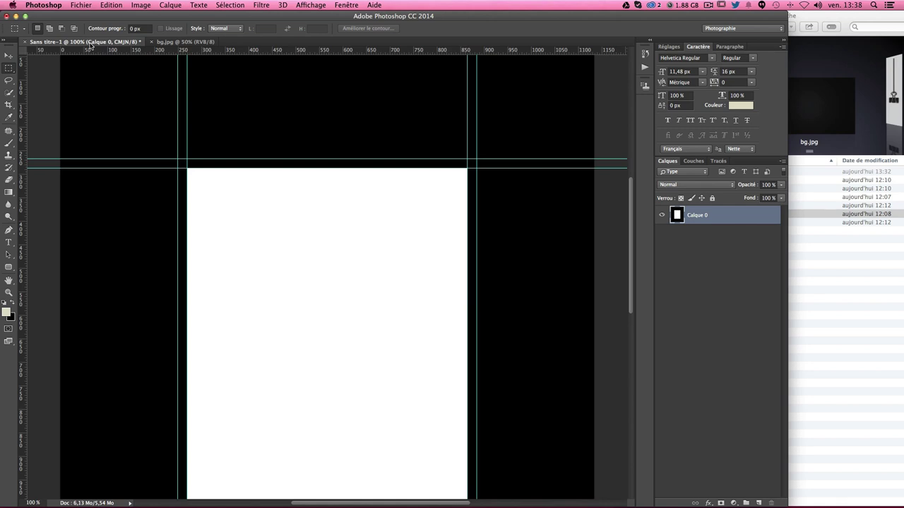
# Paste the dark texture as Calque 1, then scale it to about 89%, centre and rotate it.
pyautogui.press('super+v')
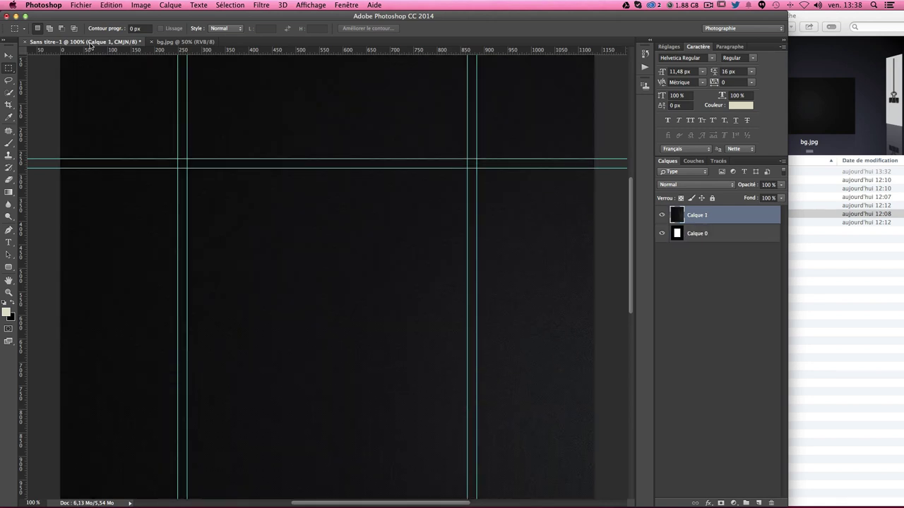
pyautogui.press('super+minus')
pyautogui.press('super+minus')
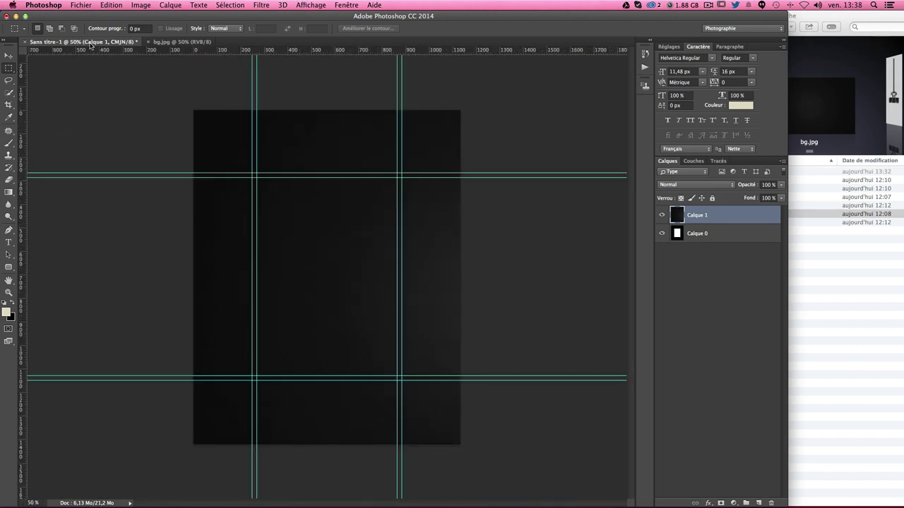
pyautogui.press('super+t')
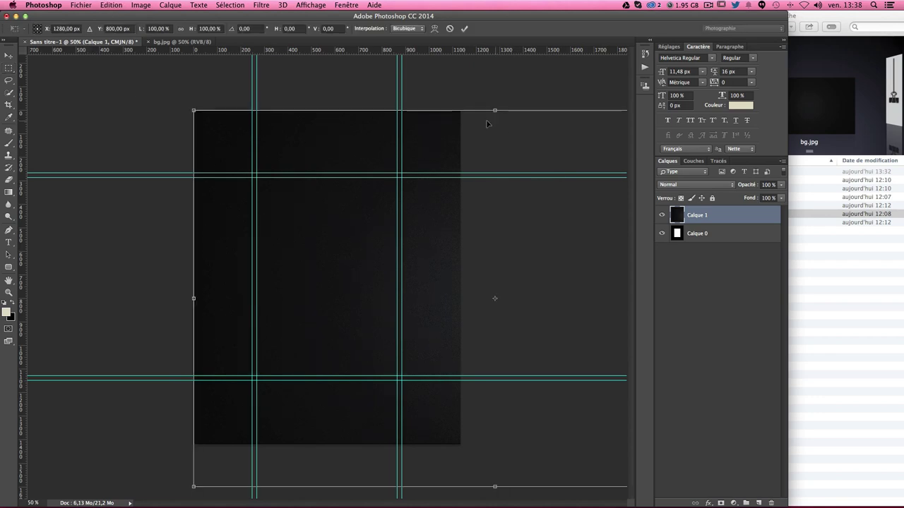
pyautogui.moveTo(193, 107)
pyautogui.mouseDown()
pyautogui.moveTo(409, 257)
pyautogui.moveTo(264, 160)
pyautogui.mouseUp()
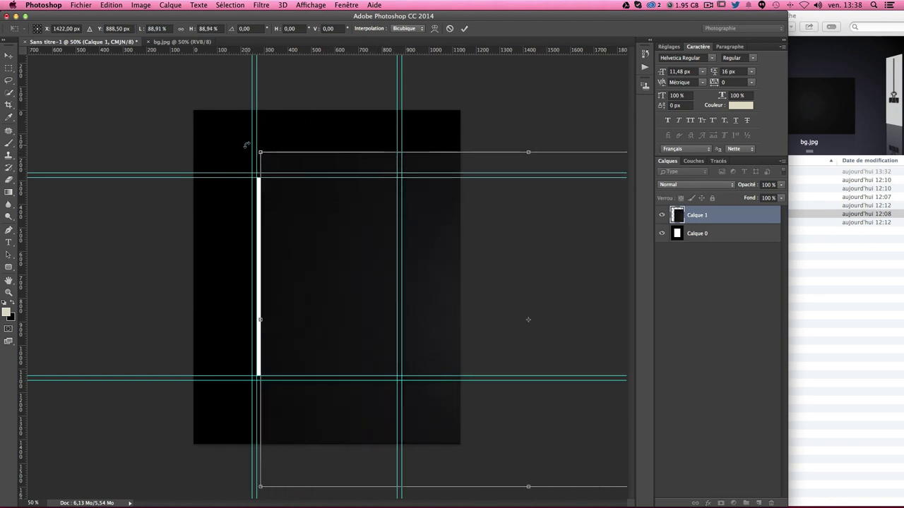
pyautogui.moveTo(497, 281); pyautogui.dragTo(434, 238)
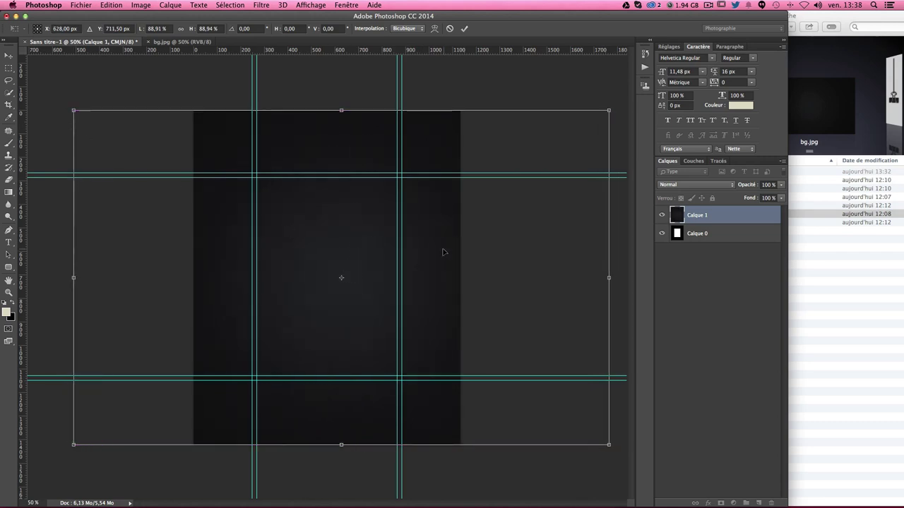
pyautogui.moveTo(442, 250); pyautogui.dragTo(425, 251)
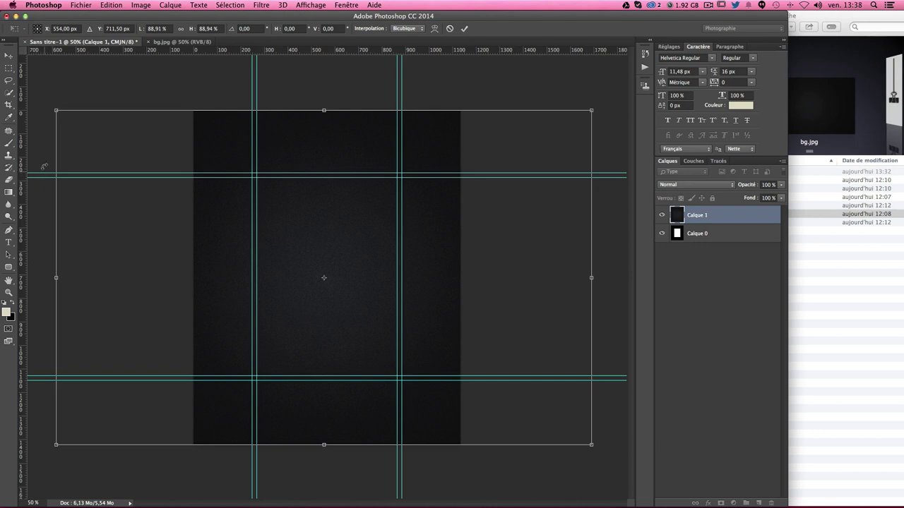
pyautogui.moveTo(44, 167)
pyautogui.mouseDown()
pyautogui.moveTo(214, 105)
pyautogui.moveTo(301, 107)
pyautogui.moveTo(401, 158)
pyautogui.moveTo(385, 146)
pyautogui.mouseUp()
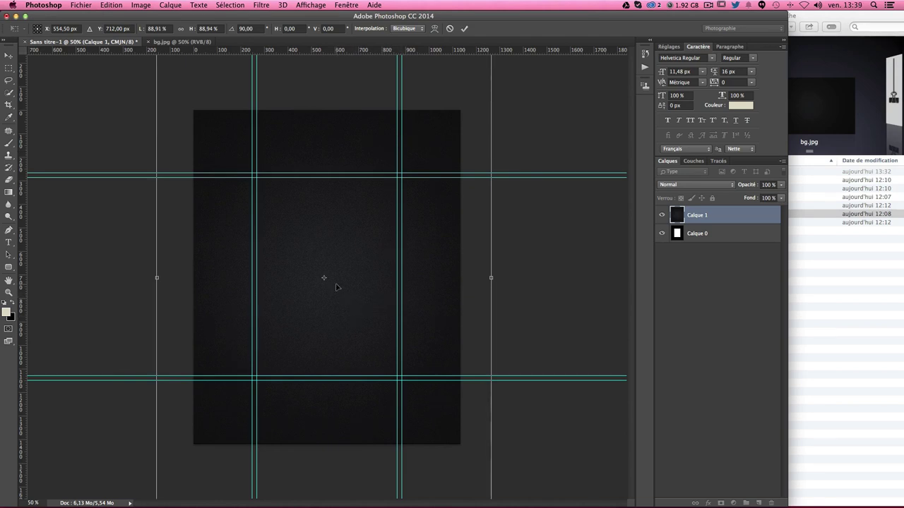
pyautogui.press('Return')
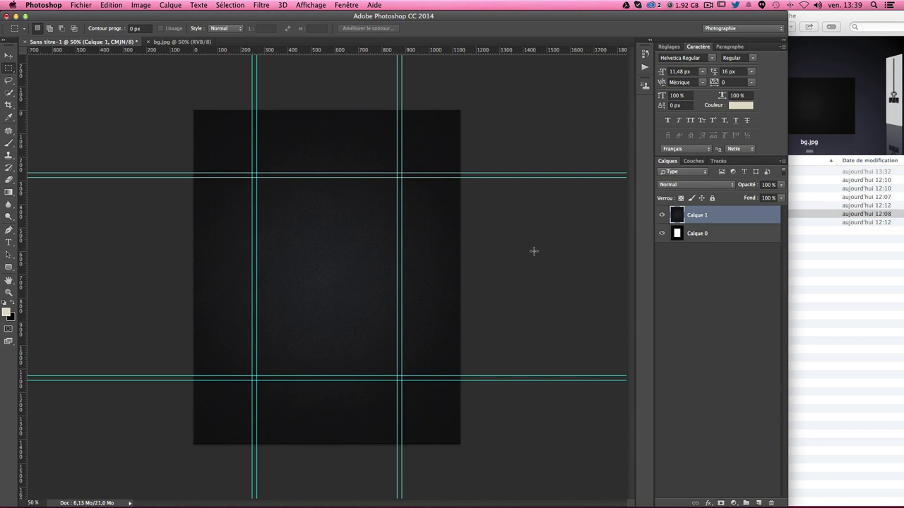
# Add vertical and horizontal guides crossing at the centre of the white page Calque 0.
pyautogui.click(702, 236)
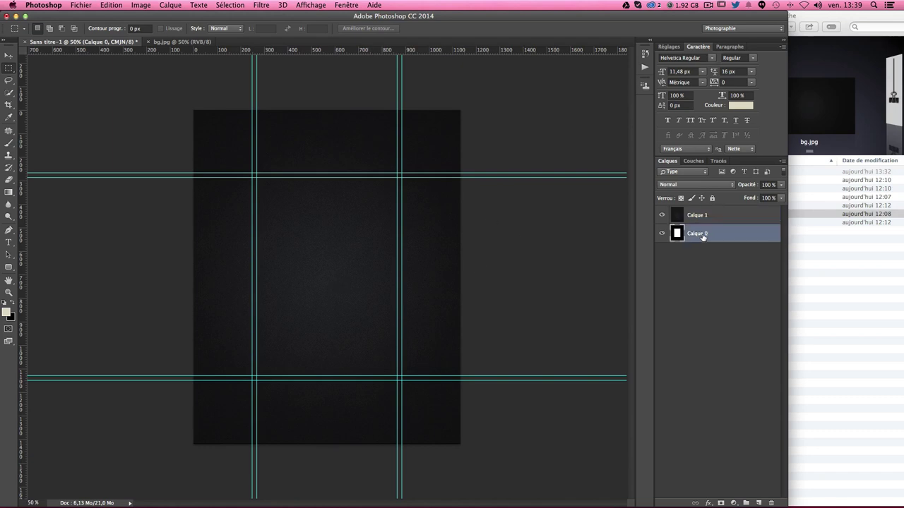
pyautogui.hotkey('ctrl', 't')
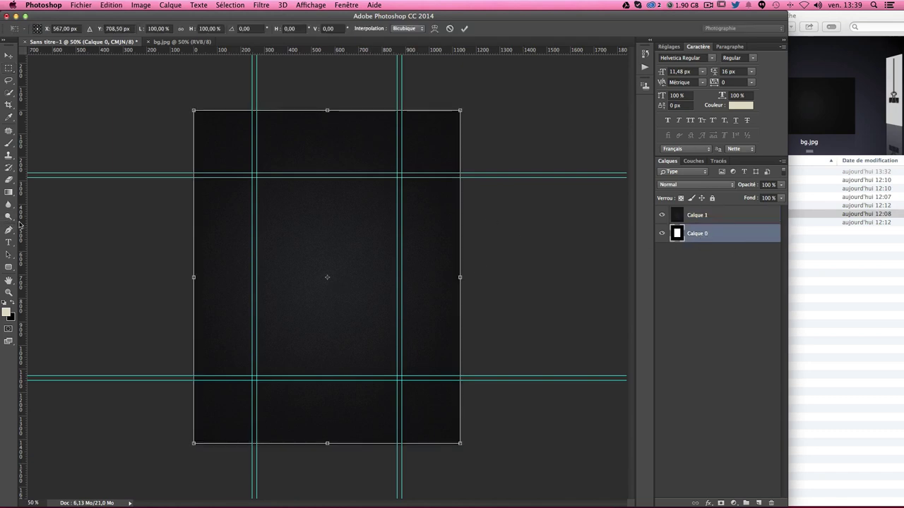
pyautogui.moveTo(22, 224); pyautogui.dragTo(329, 187)
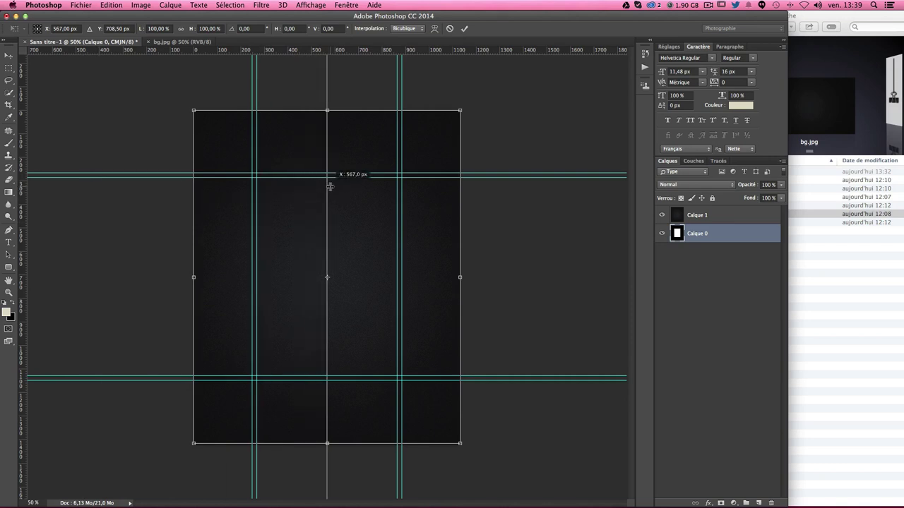
pyautogui.moveTo(329, 186); pyautogui.dragTo(329, 187)
pyautogui.moveTo(329, 57); pyautogui.dragTo(196, 277)
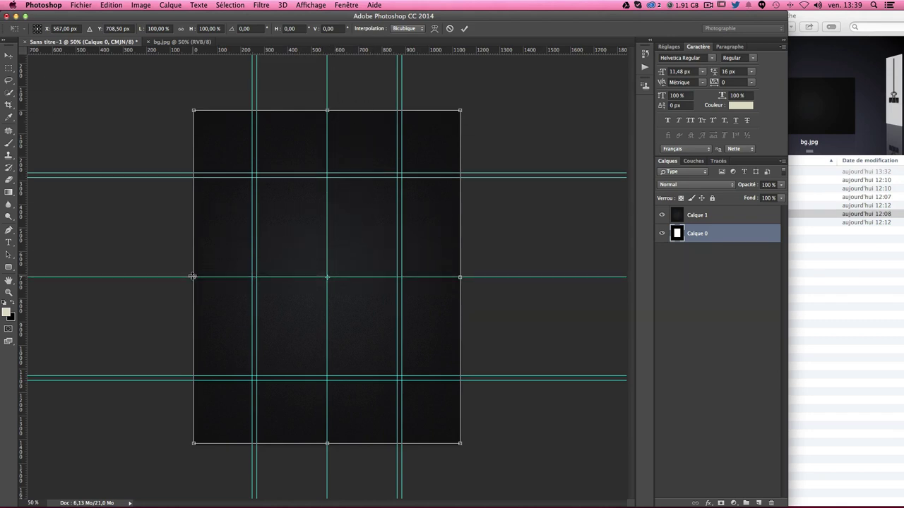
pyautogui.press('Escape')
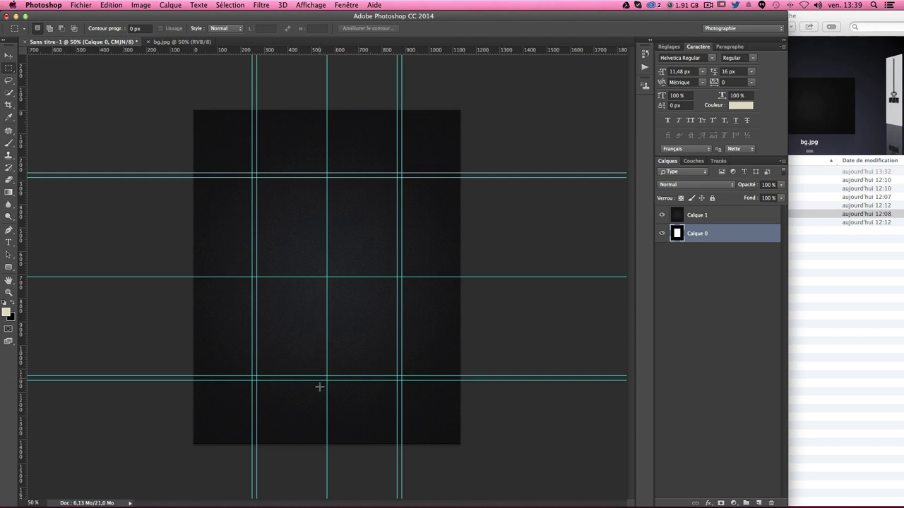
# Move the dark texture layer Calque 1 onto the centre guides at X 567.5, Y 709.
pyautogui.click(705, 218)
pyautogui.hotkey('ctrl', 't')
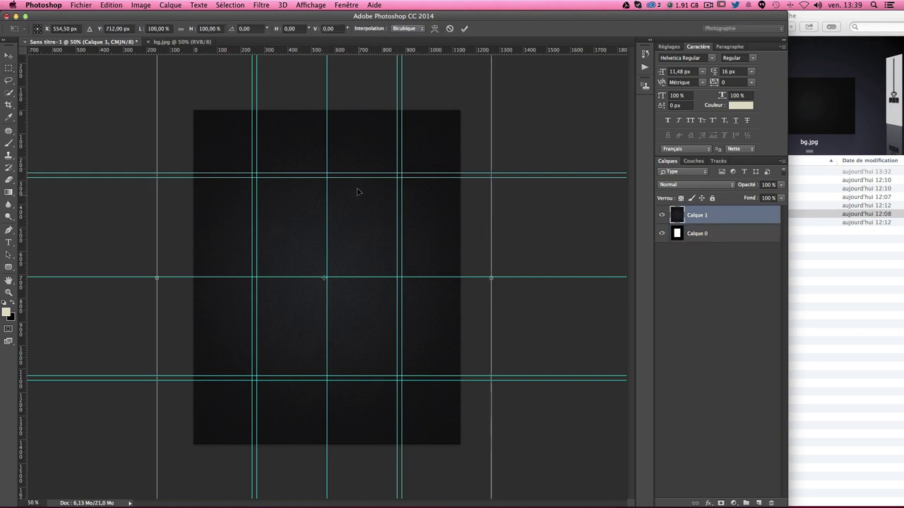
pyautogui.moveTo(353, 98); pyautogui.dragTo(356, 107)
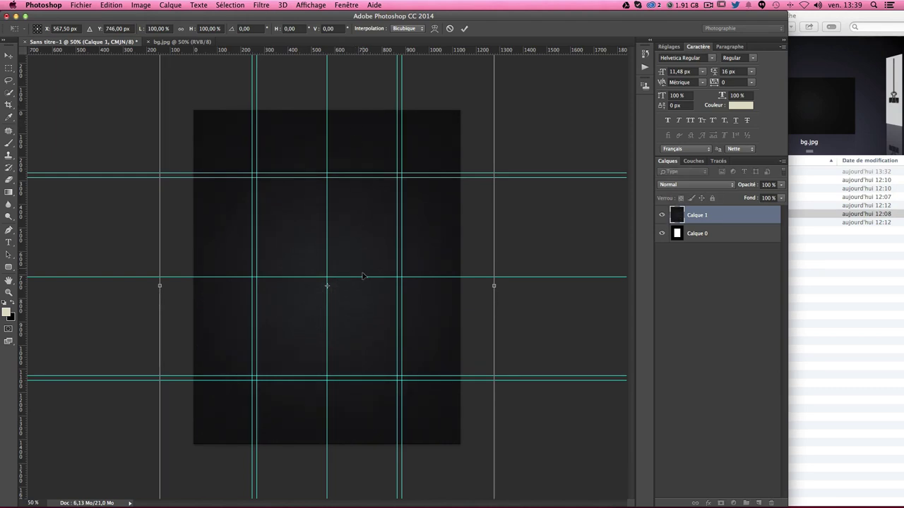
pyautogui.moveTo(361, 303); pyautogui.dragTo(361, 295)
pyautogui.press('super+minus')
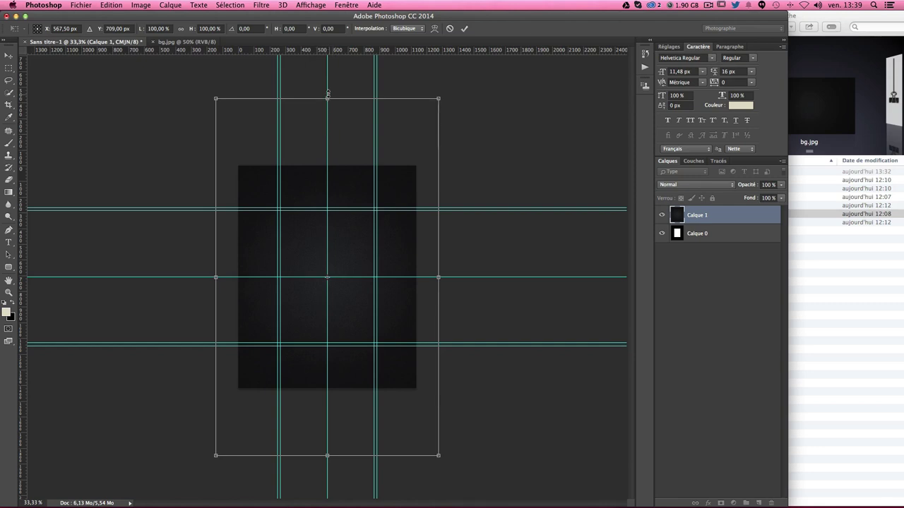
pyautogui.press('Return')
pyautogui.press('super+plus')
pyautogui.press('super+plus')
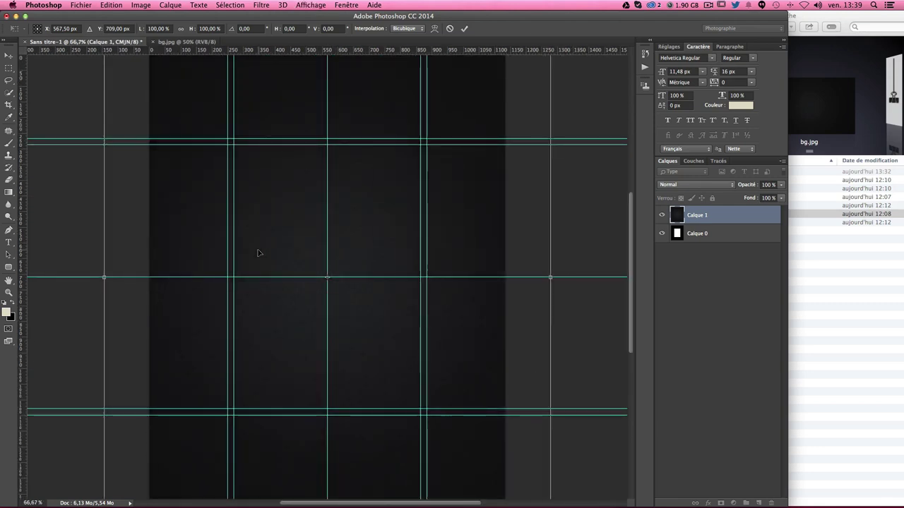
pyautogui.press('super+minus')
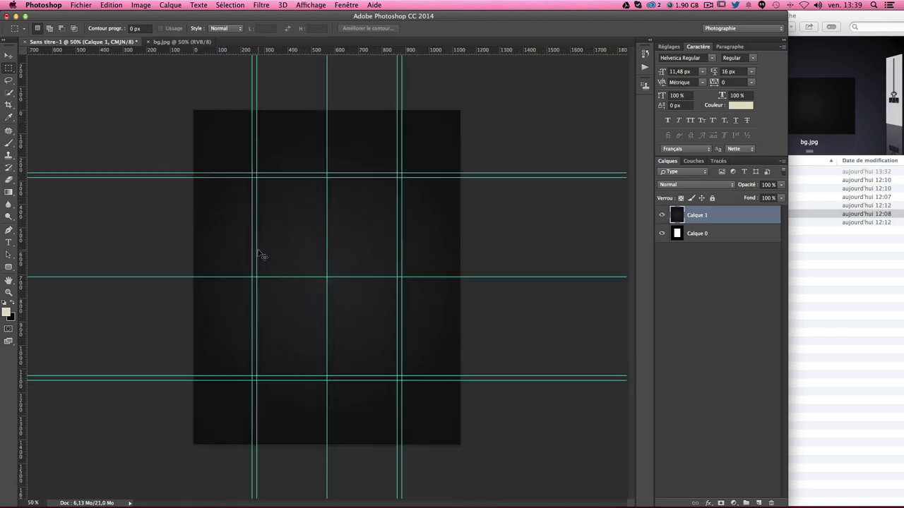
pyautogui.press('v')
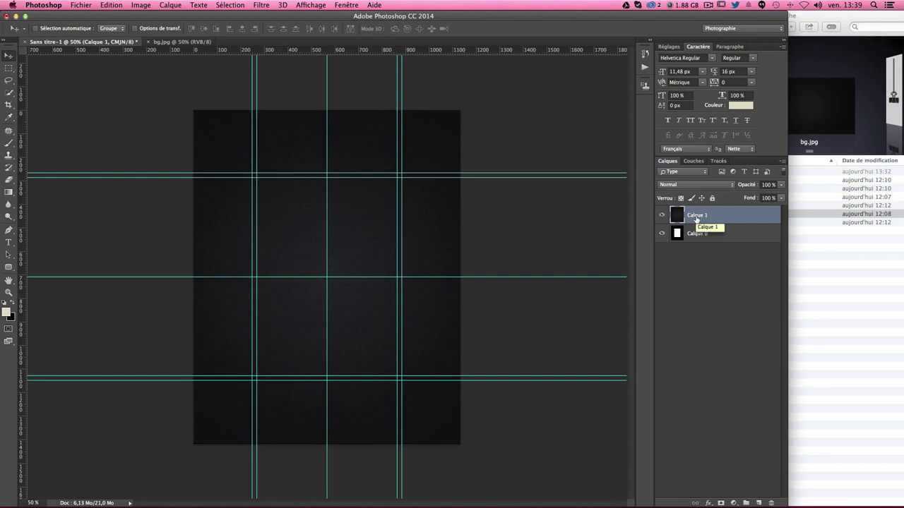
# Apply Levels to the texture with white input about 224 and midtones 1.07.
pyautogui.press('super+l')
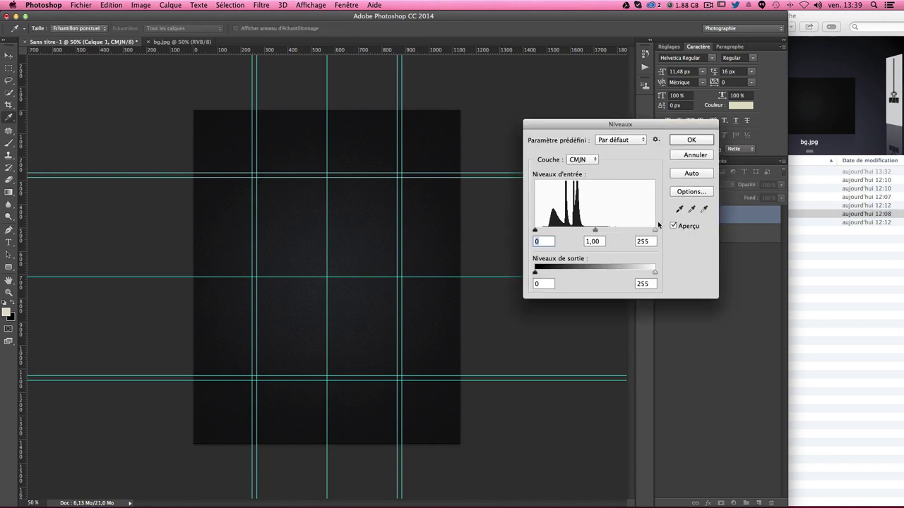
pyautogui.moveTo(654, 232); pyautogui.dragTo(636, 233)
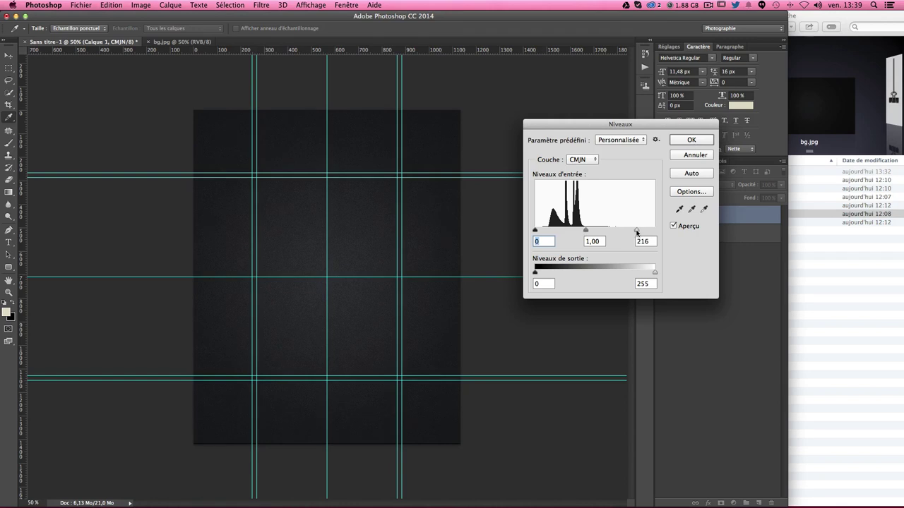
pyautogui.moveTo(635, 231); pyautogui.dragTo(640, 233)
pyautogui.click(641, 232)
pyautogui.moveTo(588, 231); pyautogui.dragTo(537, 230)
pyautogui.click(690, 141)
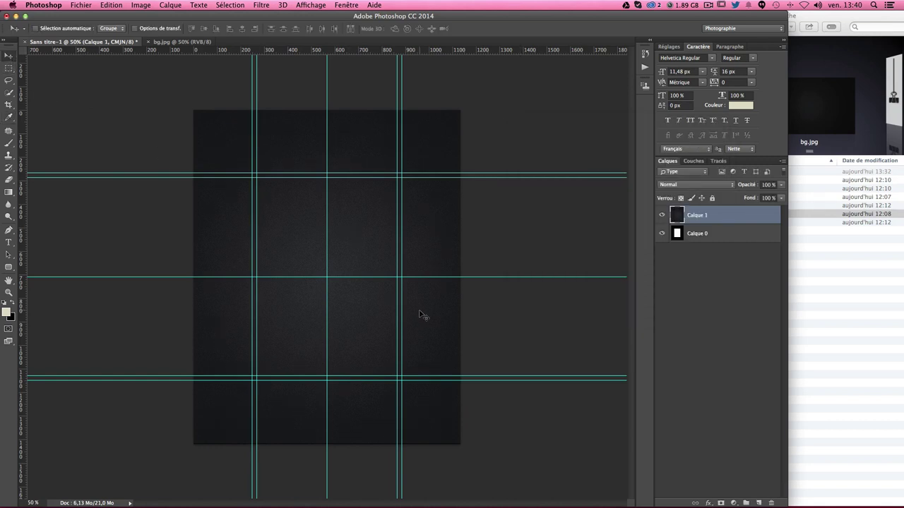
pyautogui.moveTo(374, 345)
pyautogui.mouseDown()
pyautogui.moveTo(372, 320)
pyautogui.moveTo(401, 339)
pyautogui.mouseUp()
# Rename Calque 1 to bg and add a new layer named gabarit above it.
pyautogui.doubleClick(697, 216)
pyautogui.write('bg')
pyautogui.press('Return')
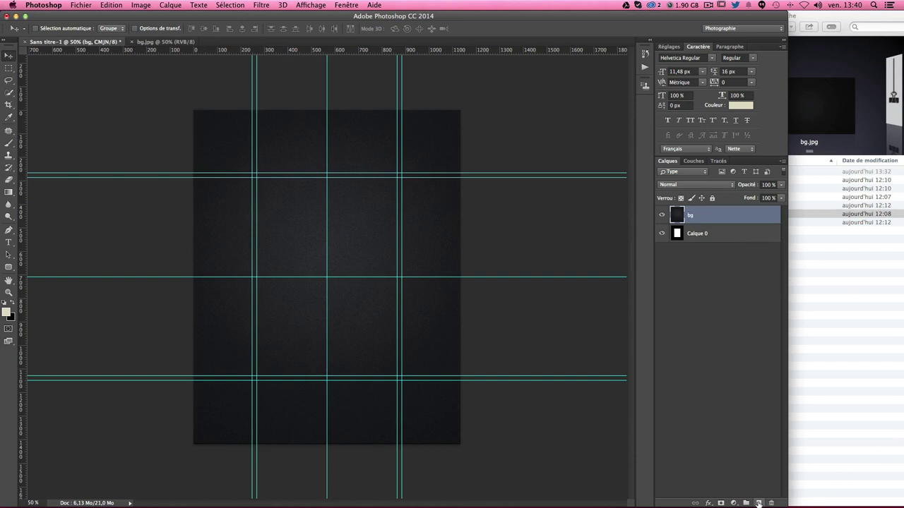
pyautogui.click(758, 503)
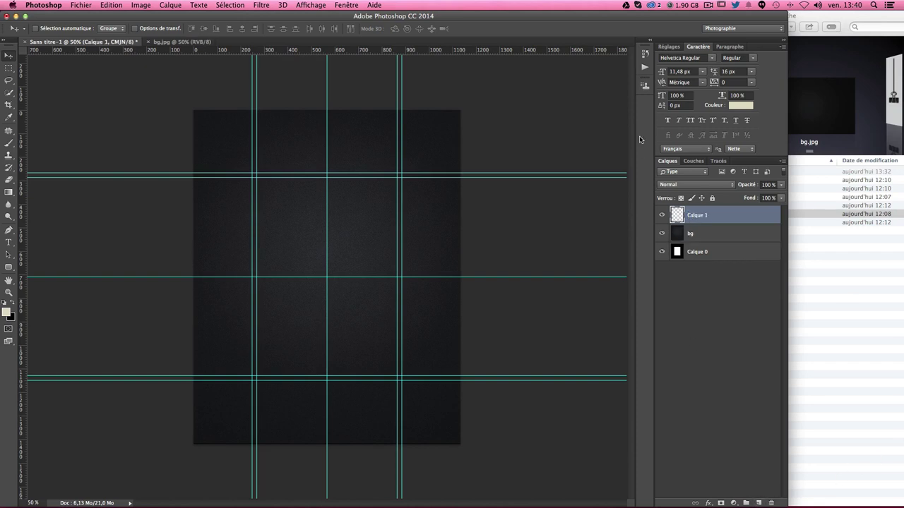
pyautogui.doubleClick(682, 216)
pyautogui.press('Escape')
pyautogui.doubleClick(698, 215)
pyautogui.write('c')
pyautogui.write('ar')
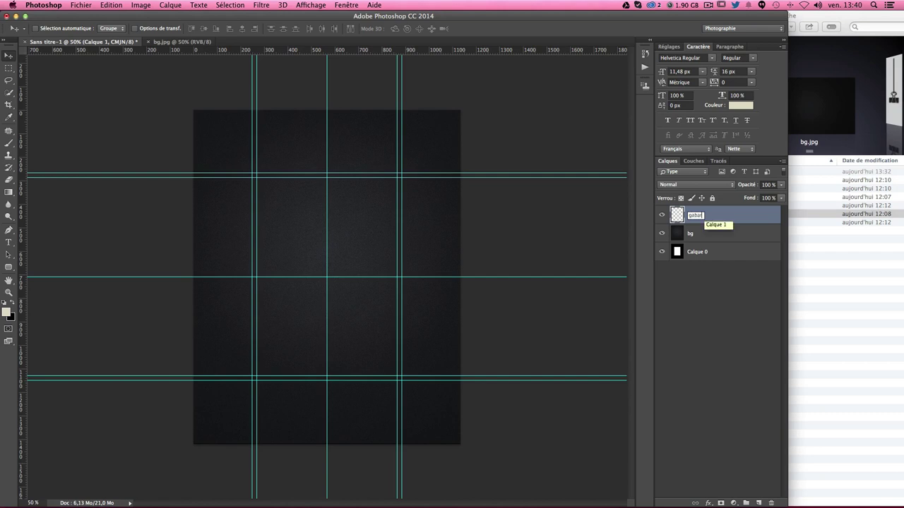
pyautogui.write('it')
pyautogui.press('Return')
pyautogui.click(719, 278)
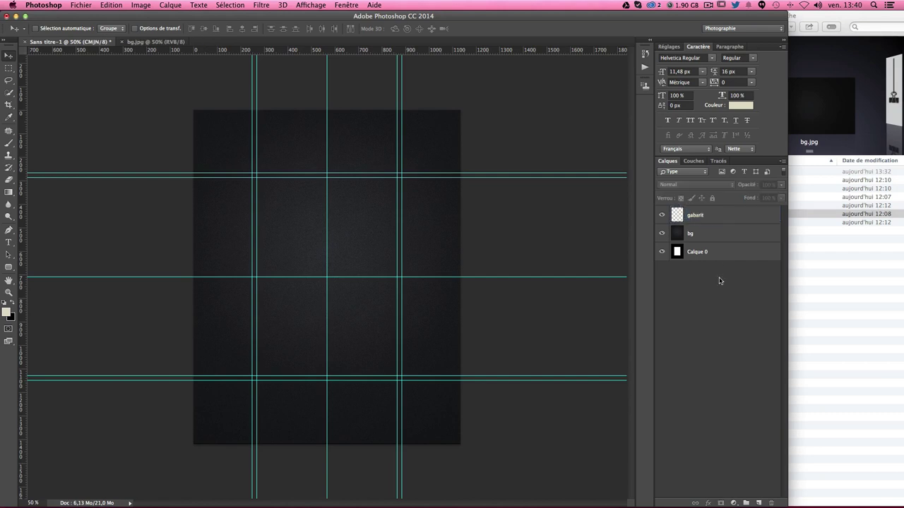
pyautogui.click(706, 217)
# Draw a 635×882 px rounded rectangle with 10 px corners between the guide intersections.
pyautogui.click(9, 68)
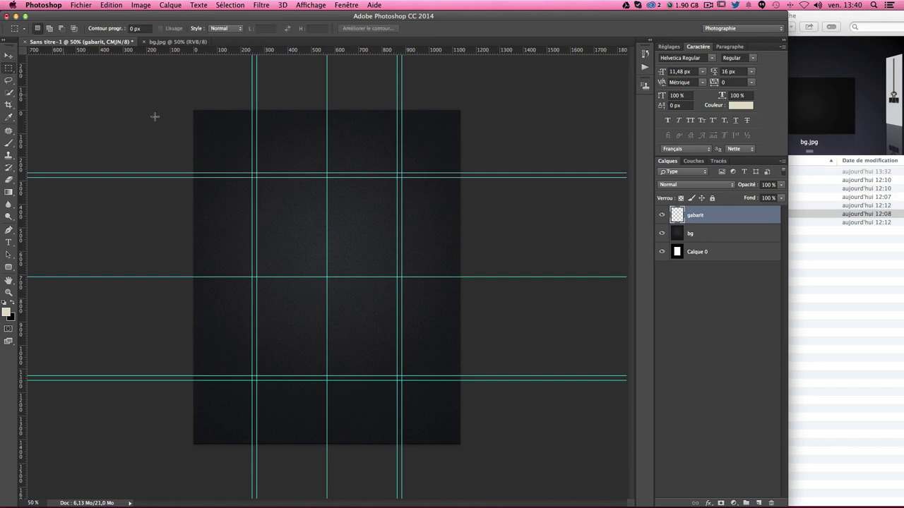
pyautogui.moveTo(253, 173); pyautogui.dragTo(372, 320)
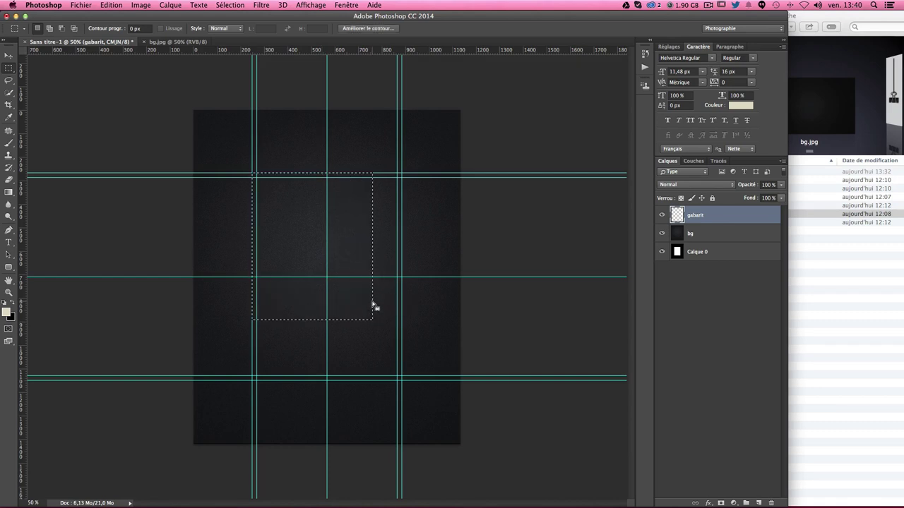
pyautogui.click(156, 272)
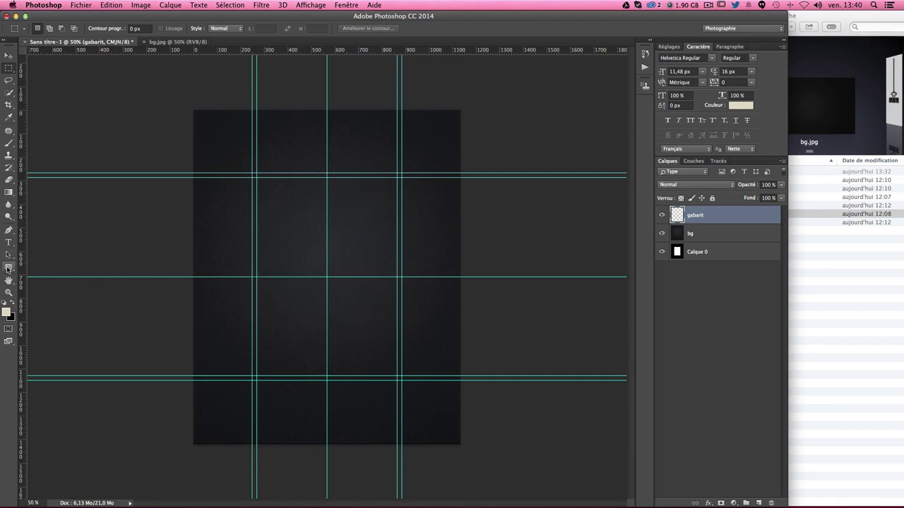
pyautogui.click(8, 268)
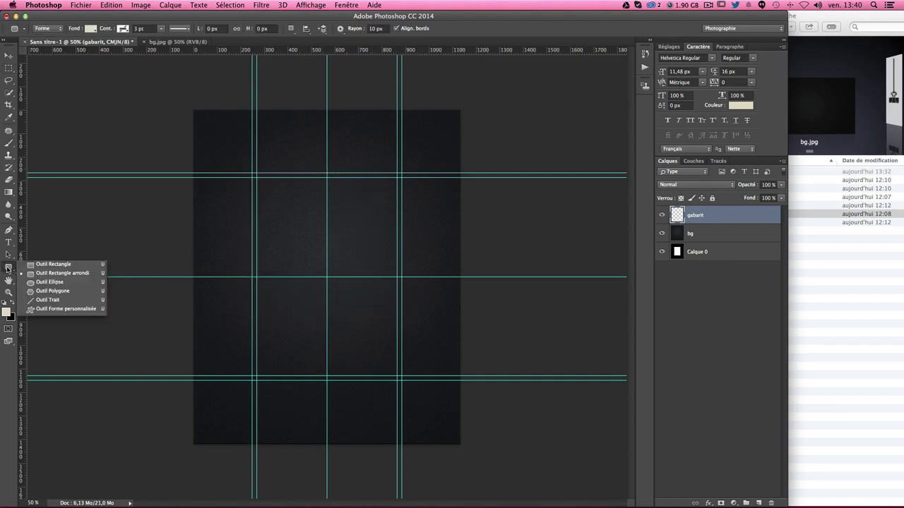
pyautogui.click(43, 275)
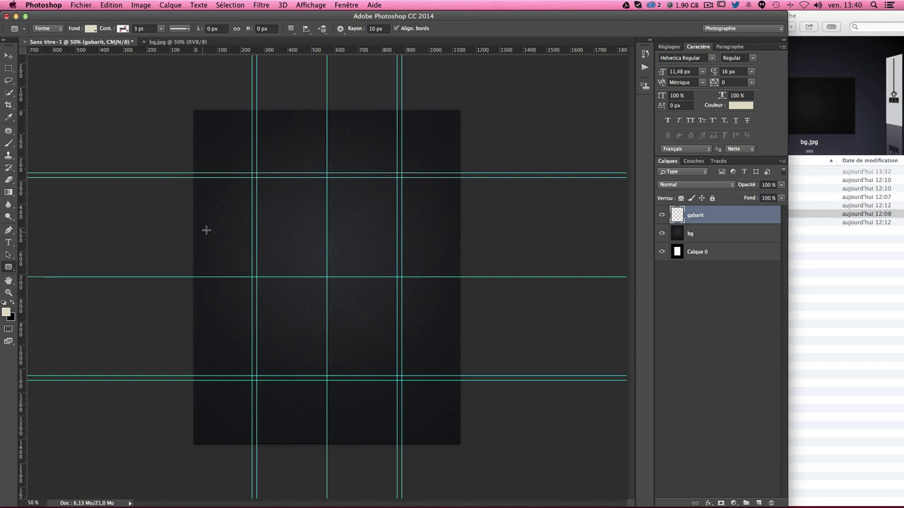
pyautogui.moveTo(253, 172)
pyautogui.mouseDown()
pyautogui.moveTo(384, 347)
pyautogui.moveTo(399, 380)
pyautogui.moveTo(377, 379)
pyautogui.moveTo(403, 381)
pyautogui.mouseUp()
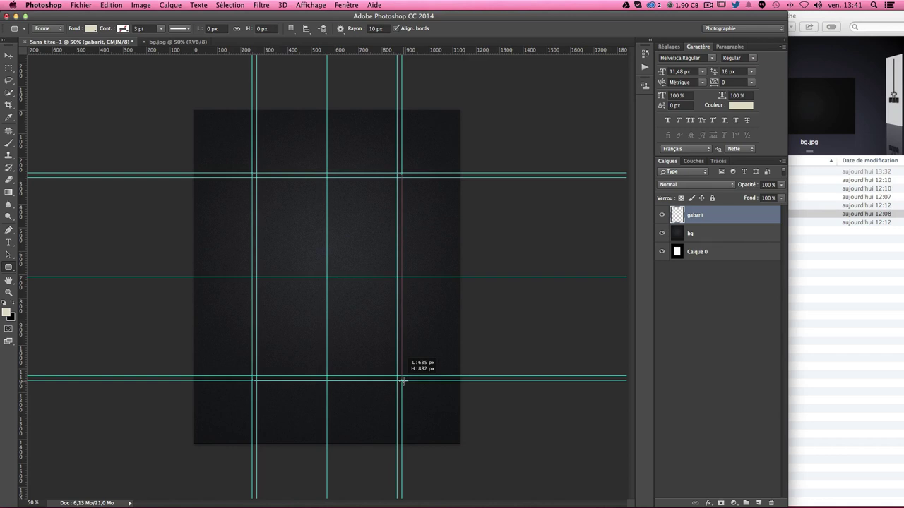
pyautogui.moveTo(403, 381); pyautogui.dragTo(402, 381)
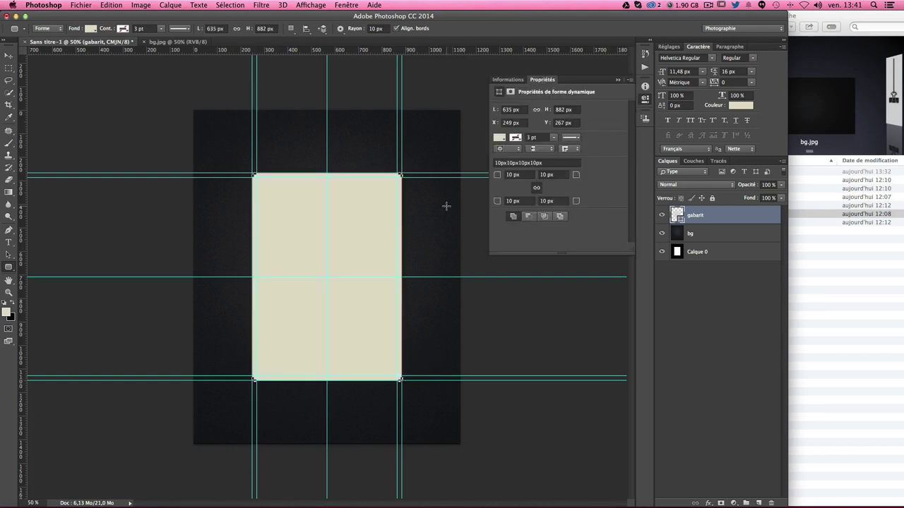
pyautogui.hotkey('ctrl', '+')
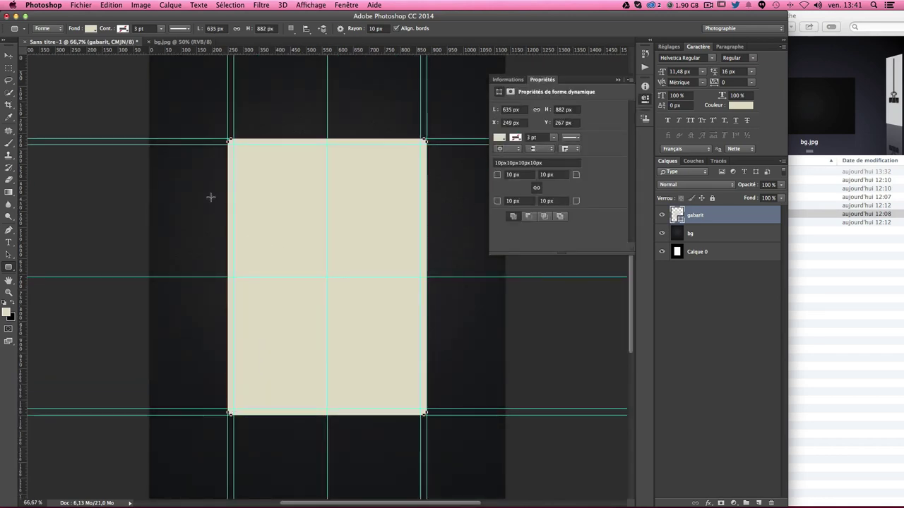
pyautogui.click(497, 139)
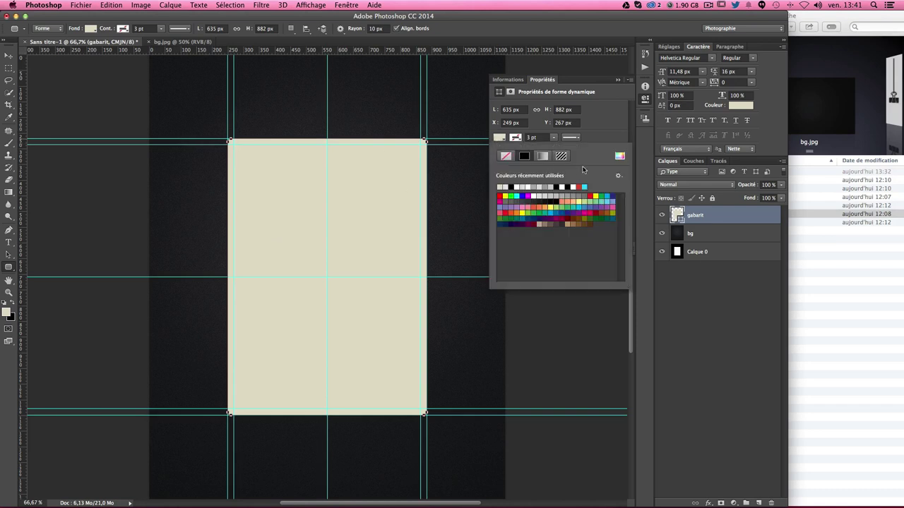
# Make the rounded rectangle's fill white and view the document at 100% zoom.
pyautogui.click(620, 156)
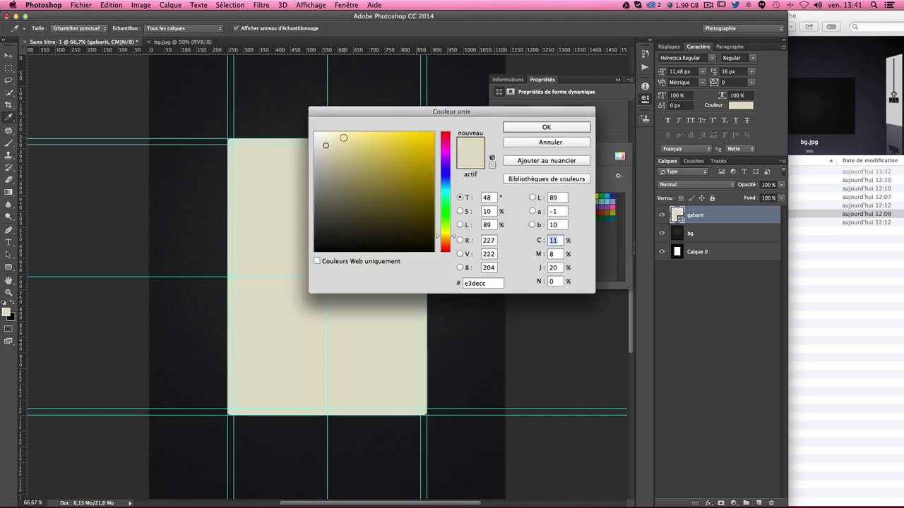
pyautogui.click(546, 127)
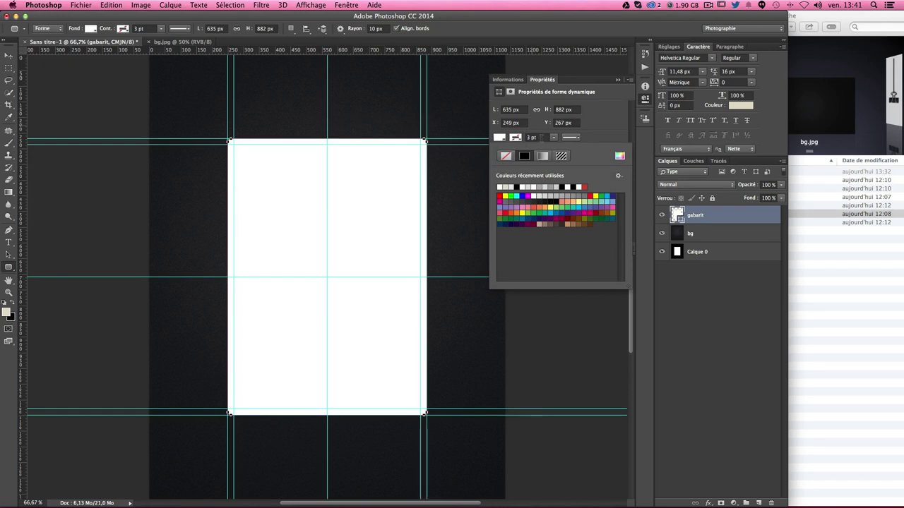
pyautogui.click(613, 139)
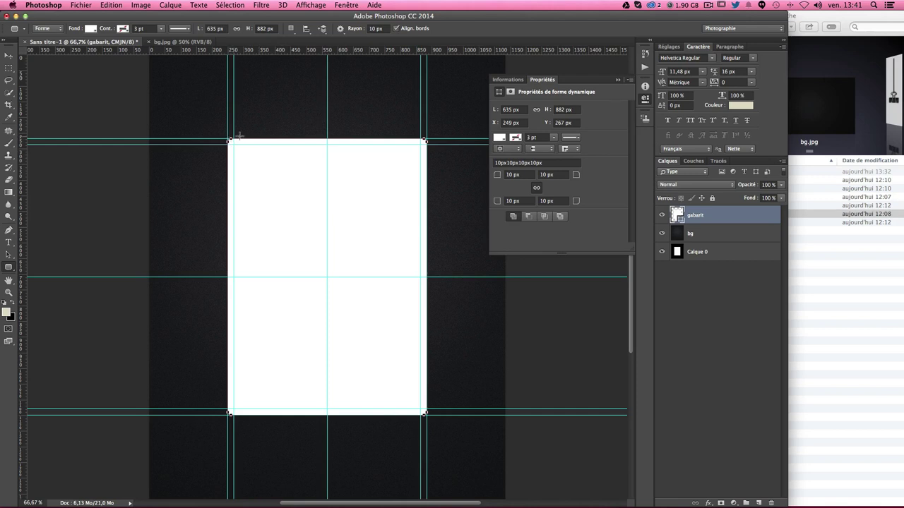
pyautogui.hotkey('ctrl', '+')
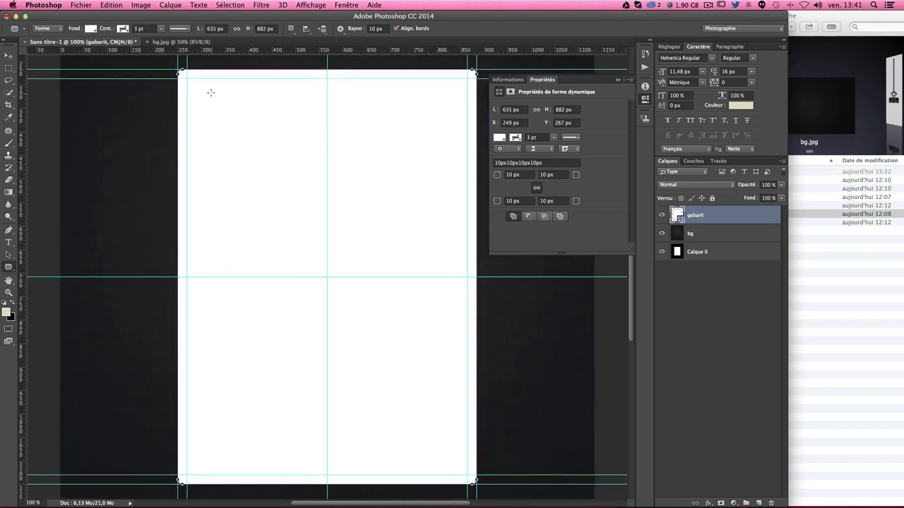
# Set the rectangle's corner radius to 2 px on all four corners.
pyautogui.click(513, 175)
pyautogui.write('3')
pyautogui.press('Tab')
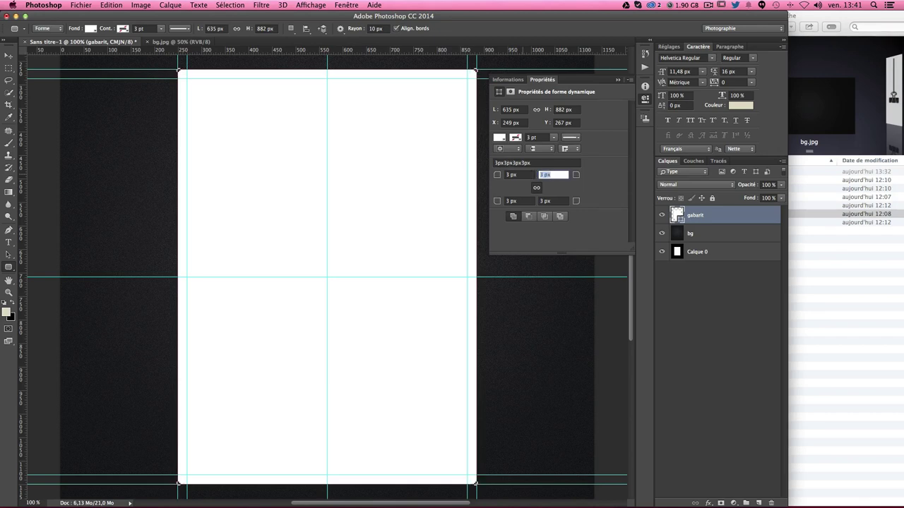
pyautogui.click(526, 174)
pyautogui.write('2')
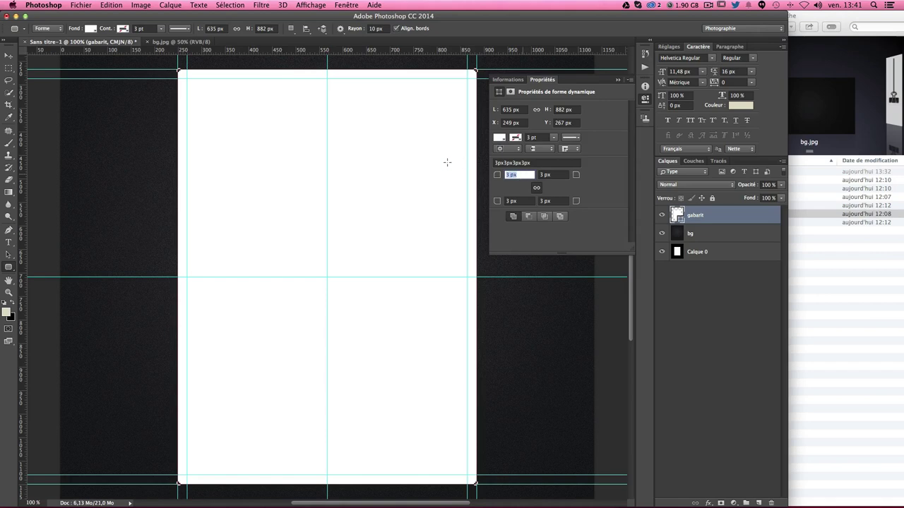
pyautogui.press('Tab')
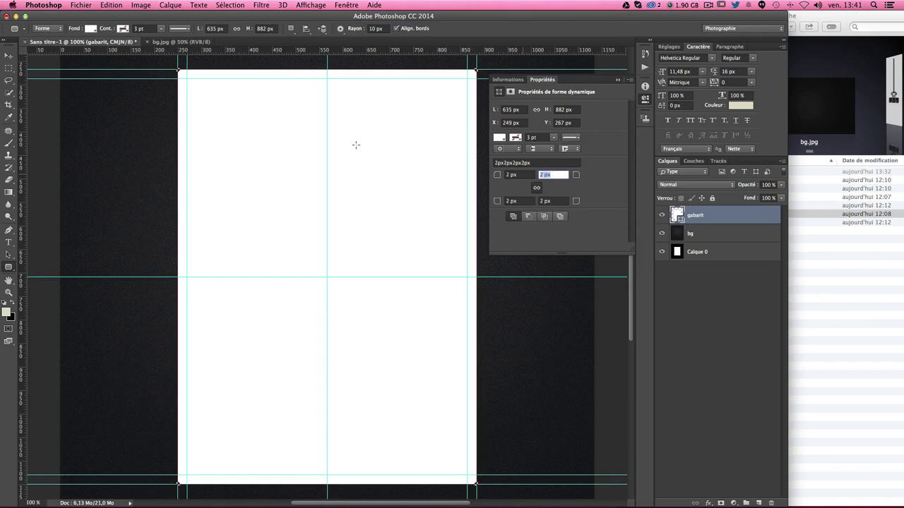
pyautogui.click(8, 55)
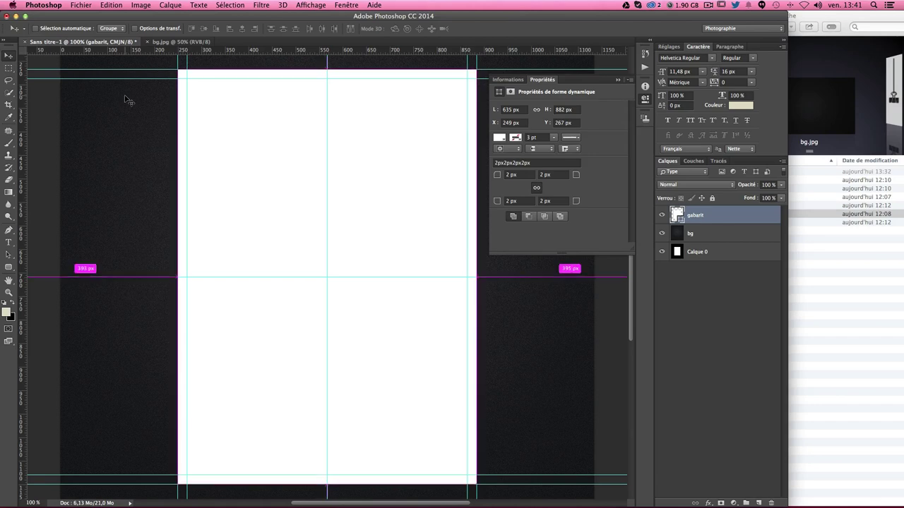
# Convert the gabarit layer into a smart object with Convertir en objet dynamique.
pyautogui.hotkey('ctrl', ';')
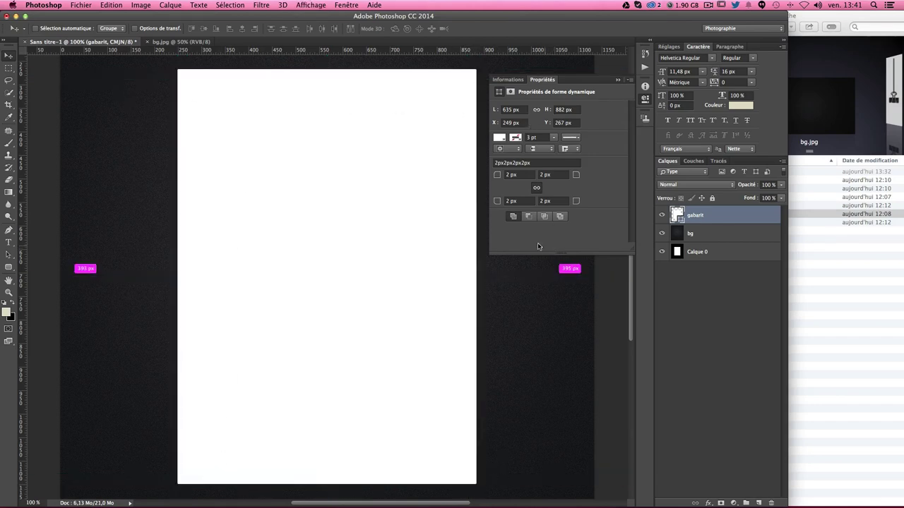
pyautogui.hotkey('ctrl', ';')
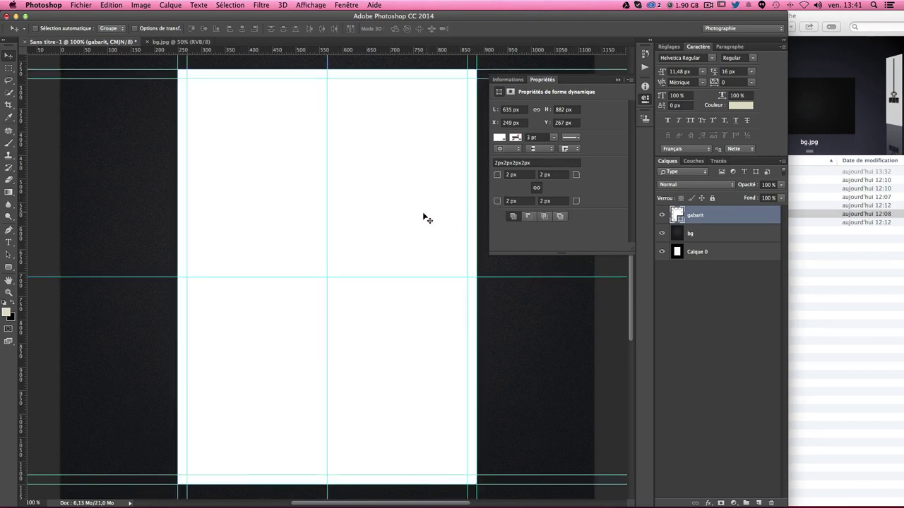
pyautogui.scroll(2, 430, 221)
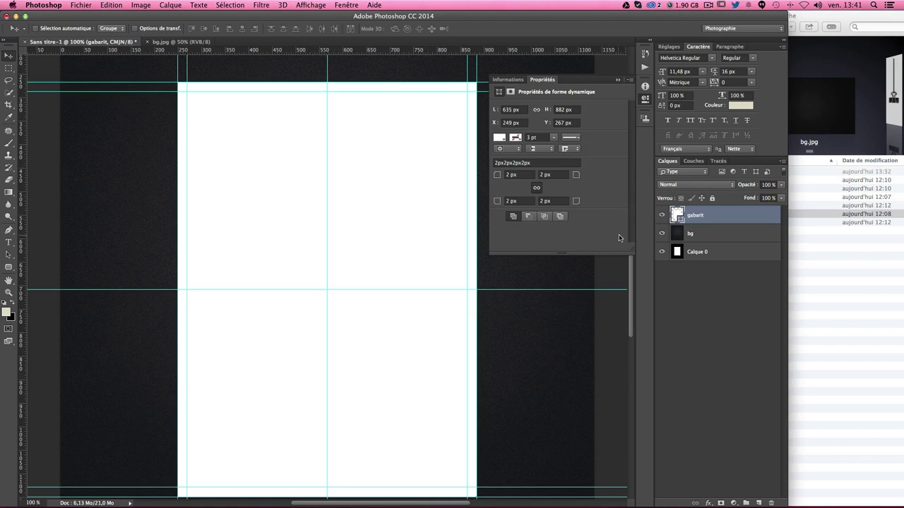
pyautogui.rightClick(711, 221)
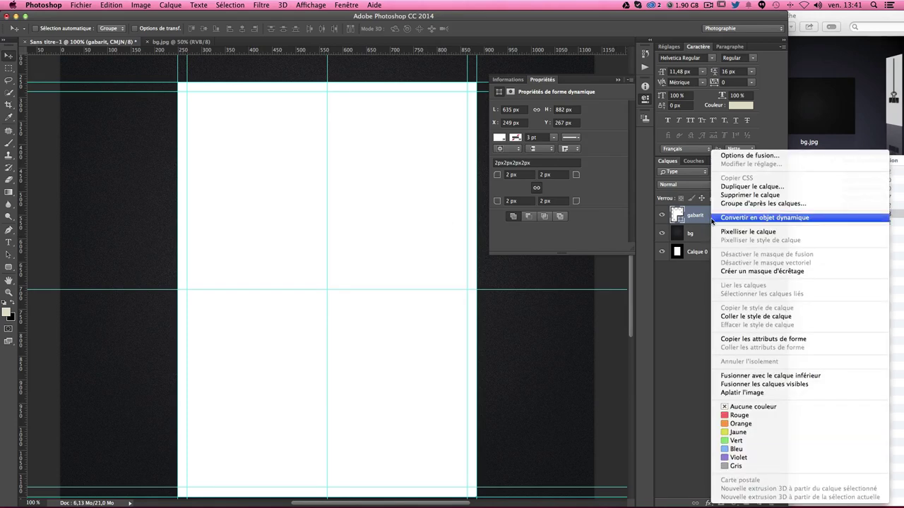
pyautogui.click(754, 219)
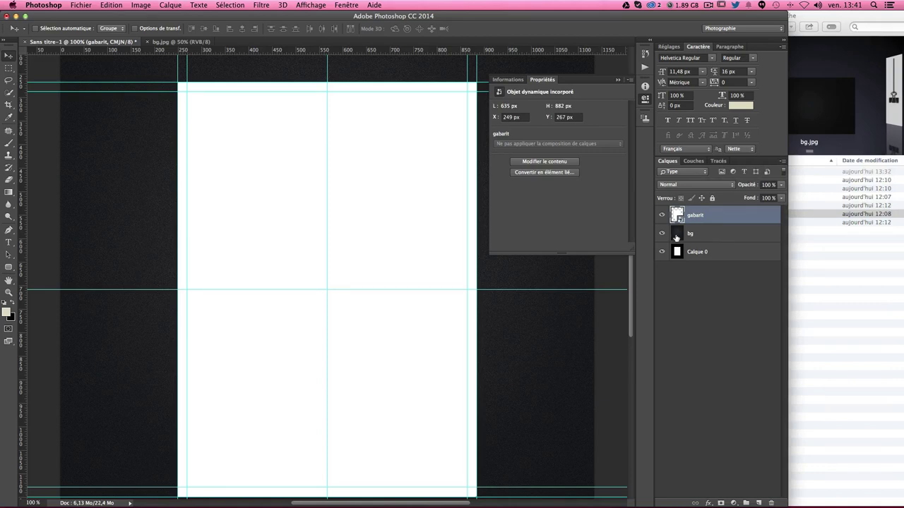
# Close the Informations/Propriétés panel group and deselect the gabarit layer.
pyautogui.click(627, 82)
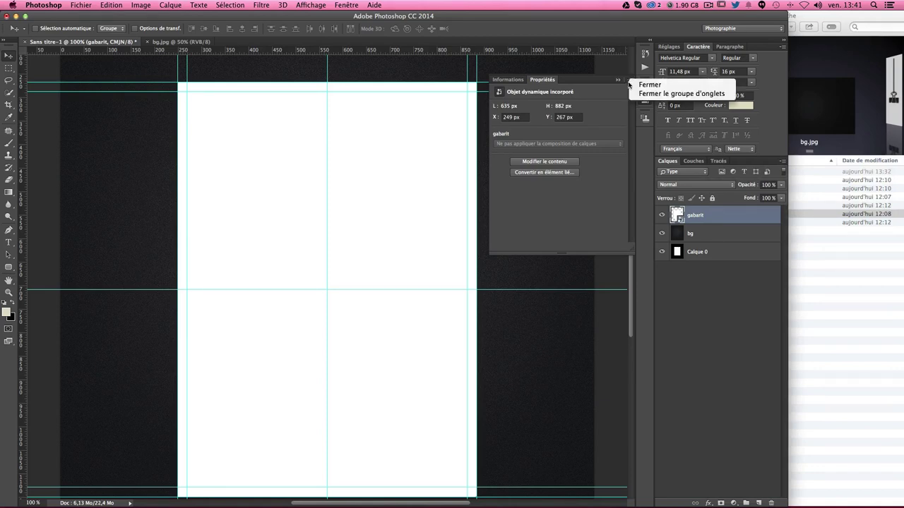
pyautogui.click(633, 94)
pyautogui.click(718, 336)
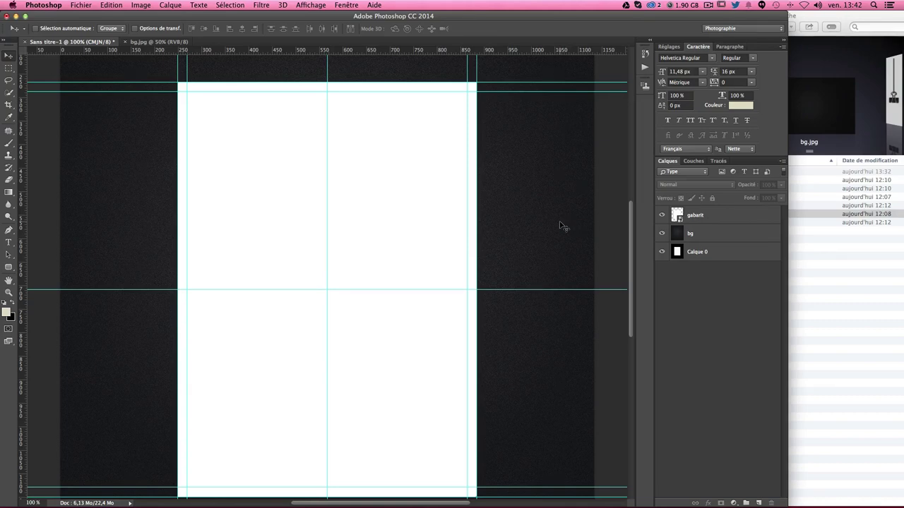
# Enter Déformation warp on gabarit, hide the guides with Cmd+H, and exit unchanged.
pyautogui.click(727, 217)
pyautogui.hotkey('ctrl', 't')
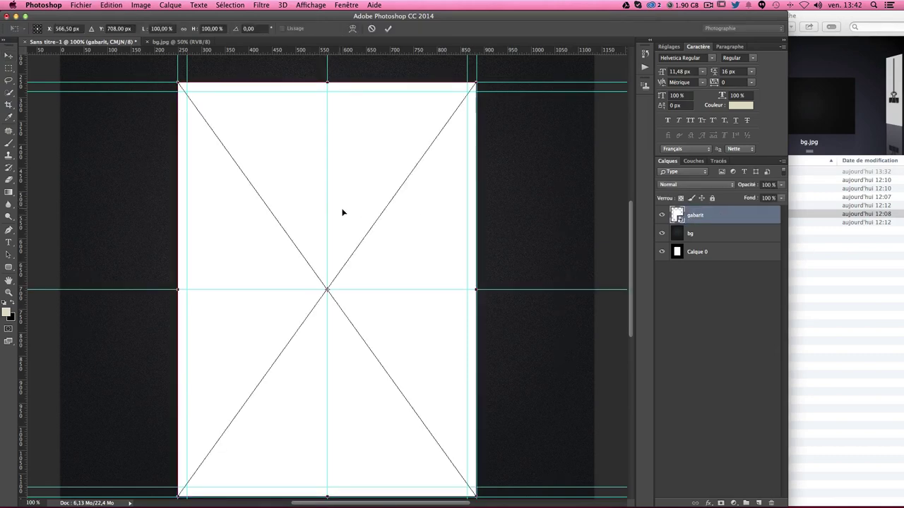
pyautogui.rightClick(412, 238)
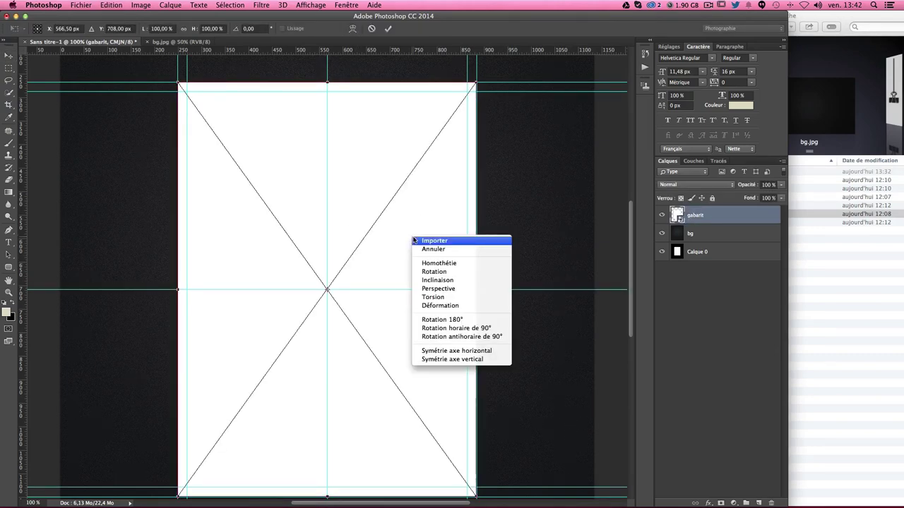
pyautogui.click(437, 306)
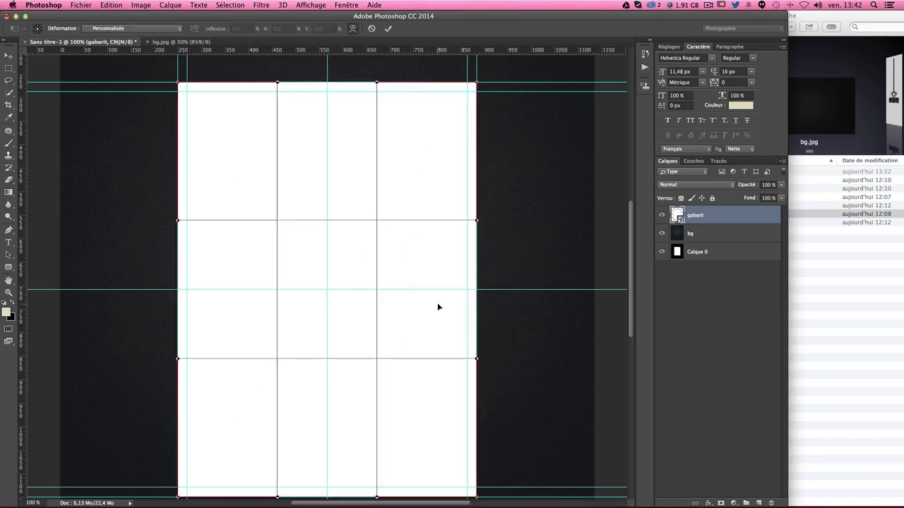
pyautogui.scroll(-2, 421, 327)
pyautogui.scroll(-3, 421, 329)
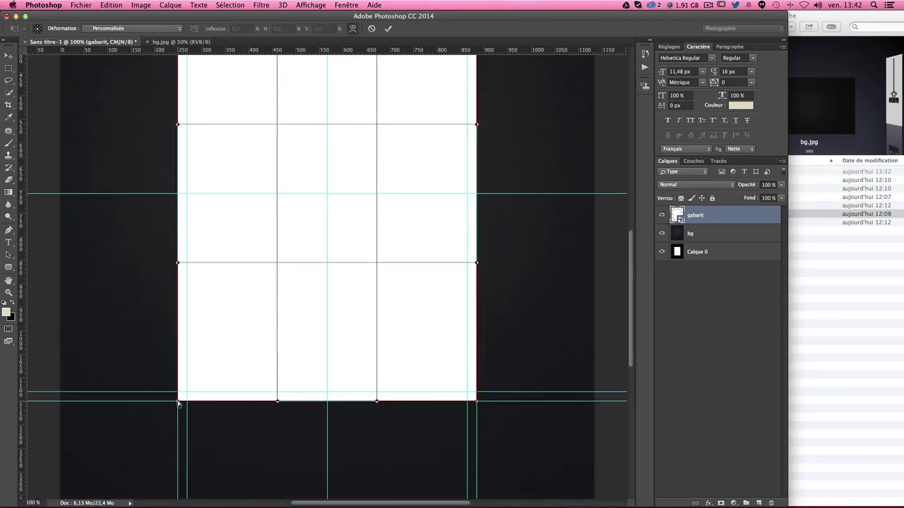
pyautogui.hotkey('ctrl', 'h')
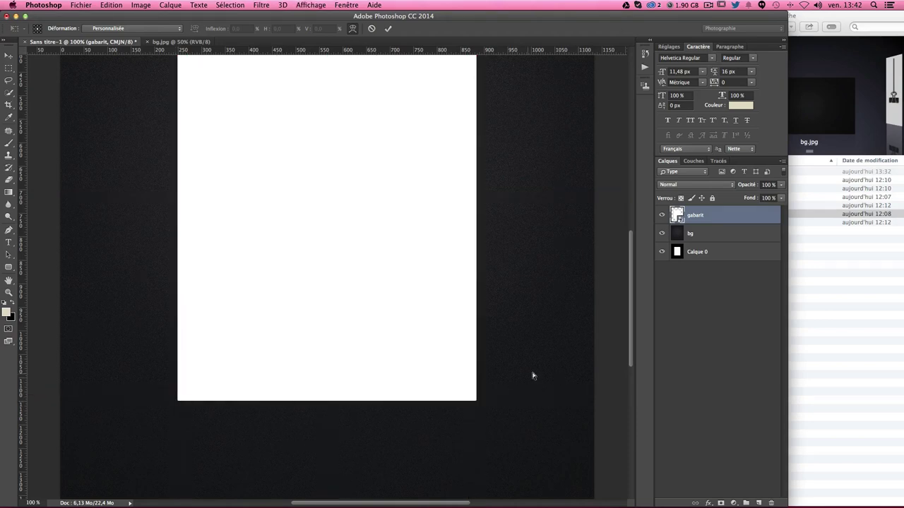
pyautogui.press('Return')
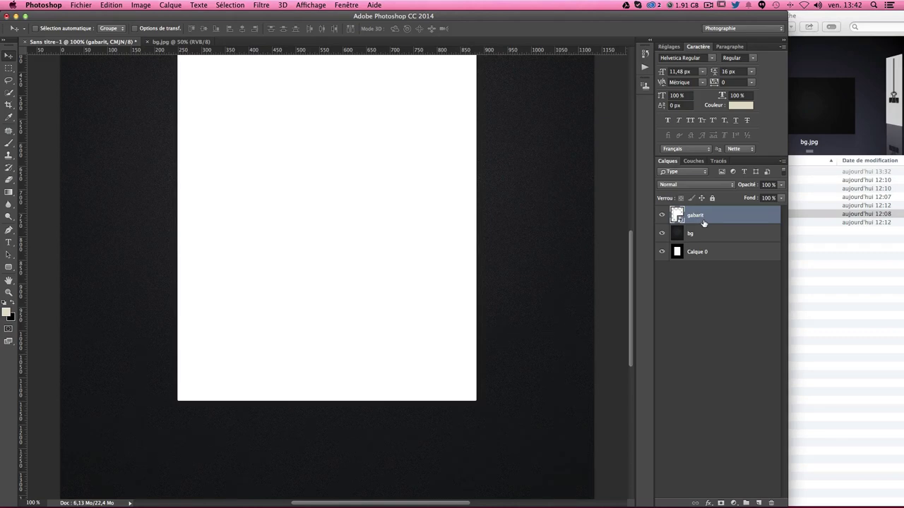
pyautogui.hotkey('ctrl', 't')
# Warp the poster's bottom corners slightly outward and bend its bottom edge and sides inward.
pyautogui.rightClick(315, 269)
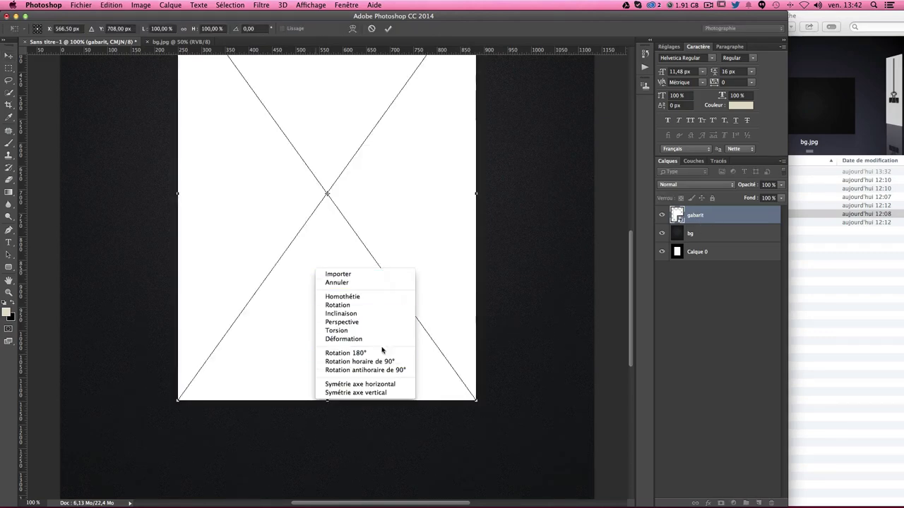
pyautogui.click(353, 339)
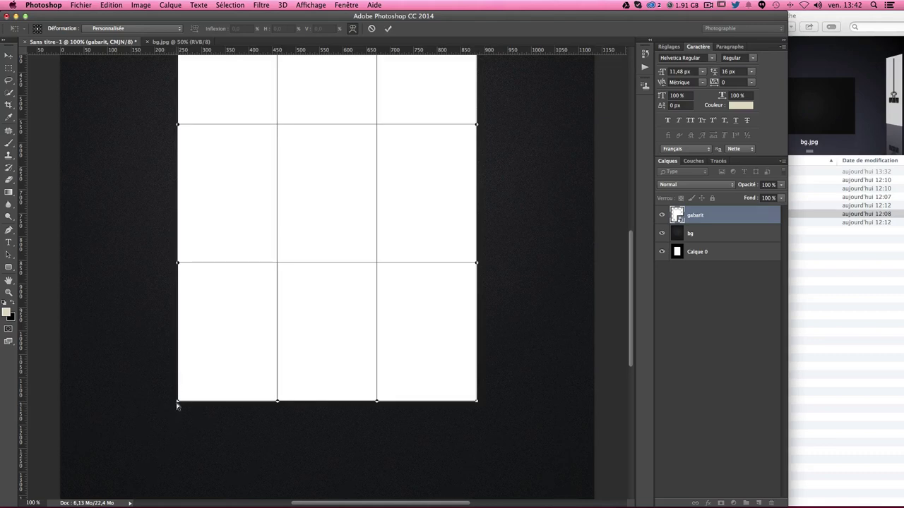
pyautogui.moveTo(178, 403); pyautogui.dragTo(175, 406)
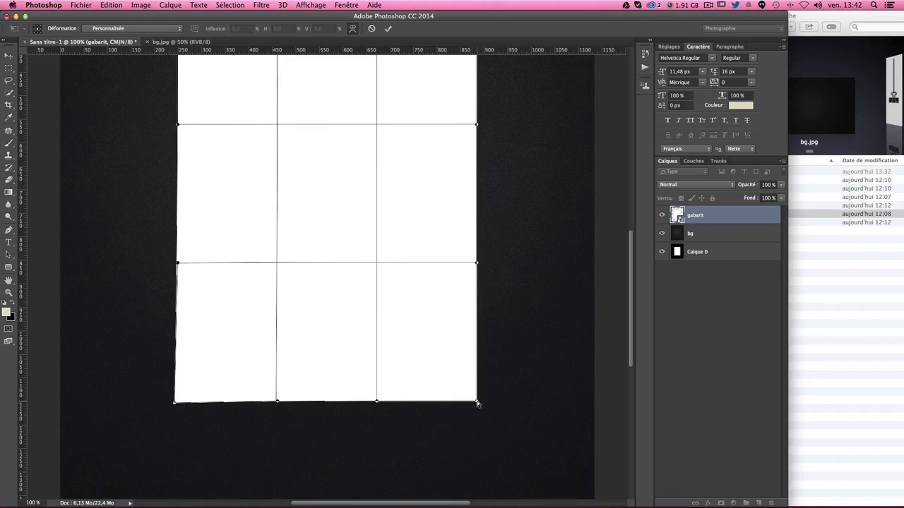
pyautogui.moveTo(477, 403); pyautogui.dragTo(481, 405)
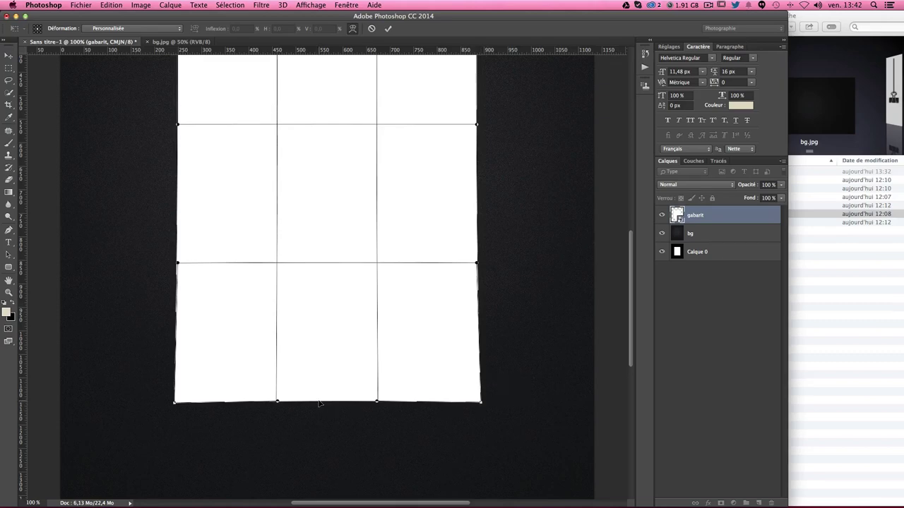
pyautogui.moveTo(319, 401); pyautogui.dragTo(319, 402)
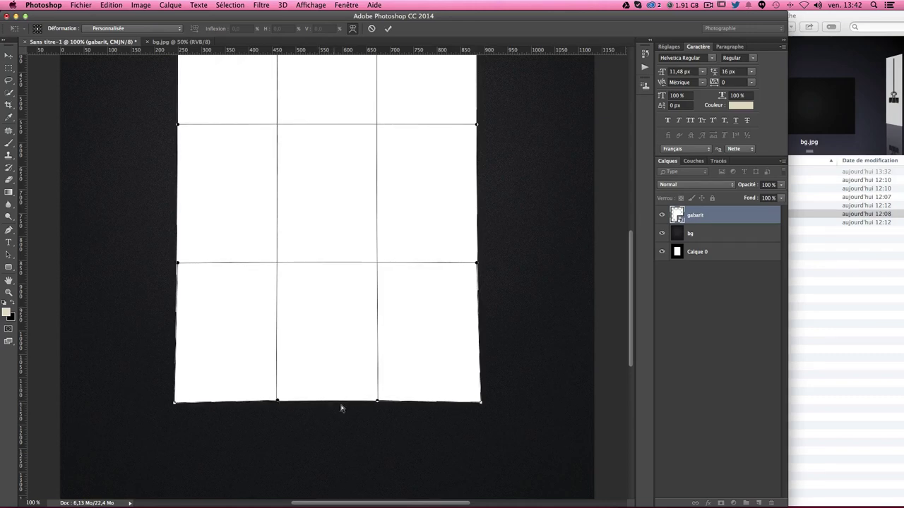
pyautogui.scroll(2, 281, 384)
pyautogui.scroll(2, 281, 383)
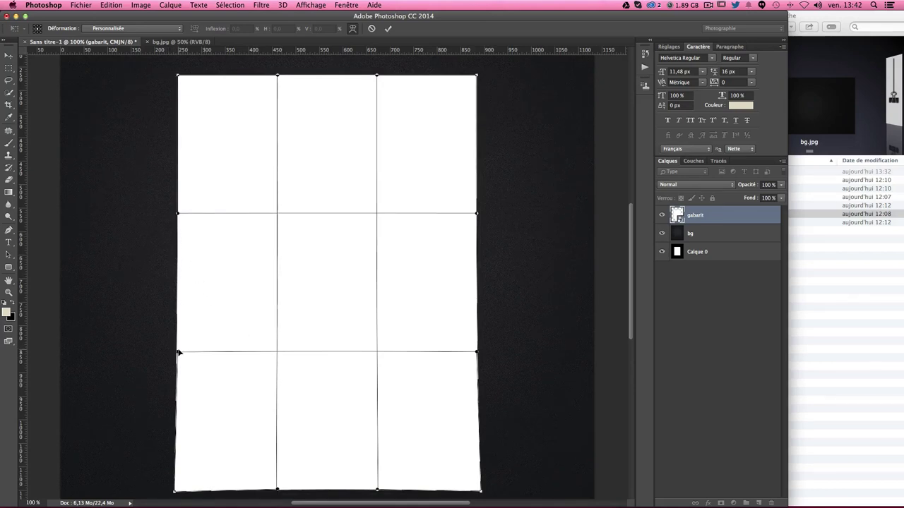
pyautogui.moveTo(179, 353); pyautogui.dragTo(180, 353)
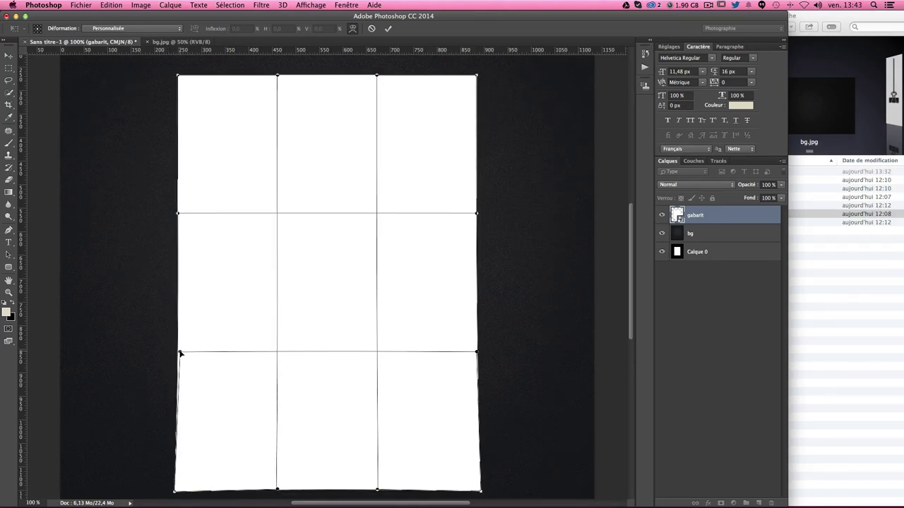
pyautogui.moveTo(178, 214); pyautogui.dragTo(180, 215)
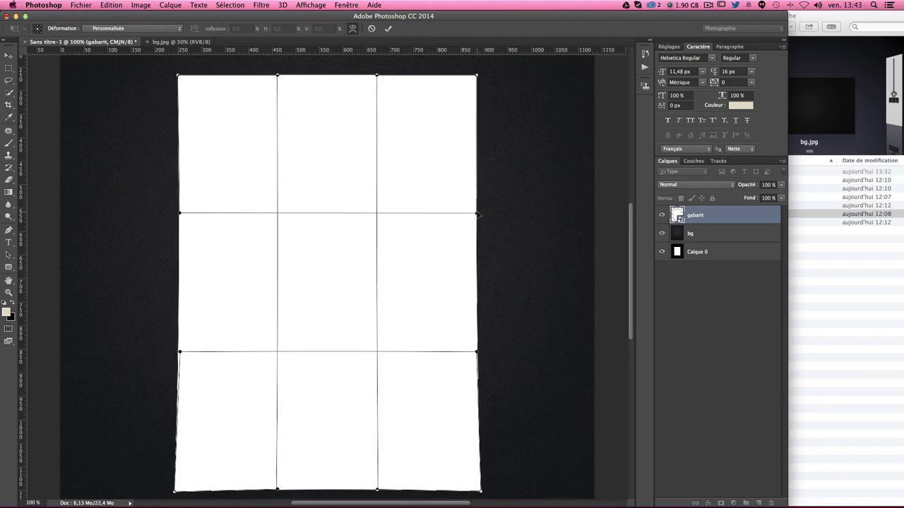
pyautogui.moveTo(476, 215); pyautogui.dragTo(475, 215)
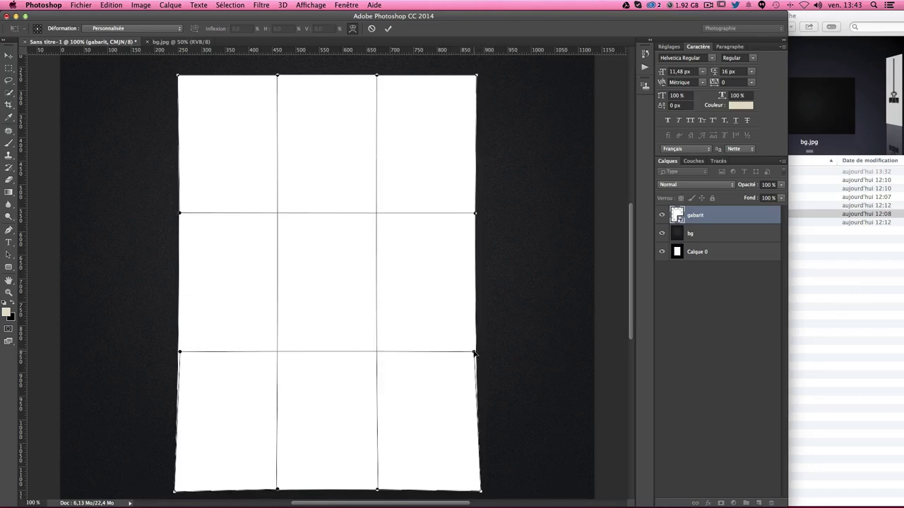
# Pull the poster's top corners slightly outward, commit the warp, and zoom out to the page.
pyautogui.scroll(-1, 228, 191)
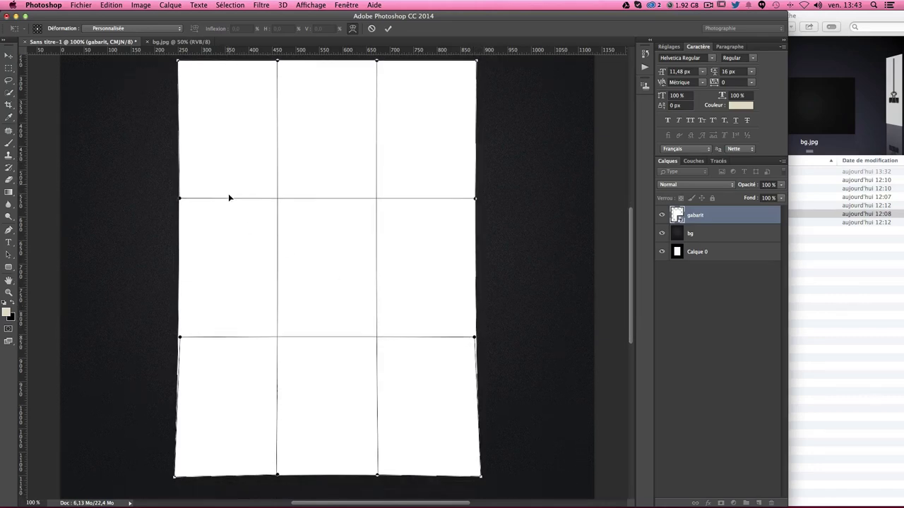
pyautogui.scroll(4, 230, 196)
pyautogui.scroll(1, 205, 127)
pyautogui.scroll(2, 190, 144)
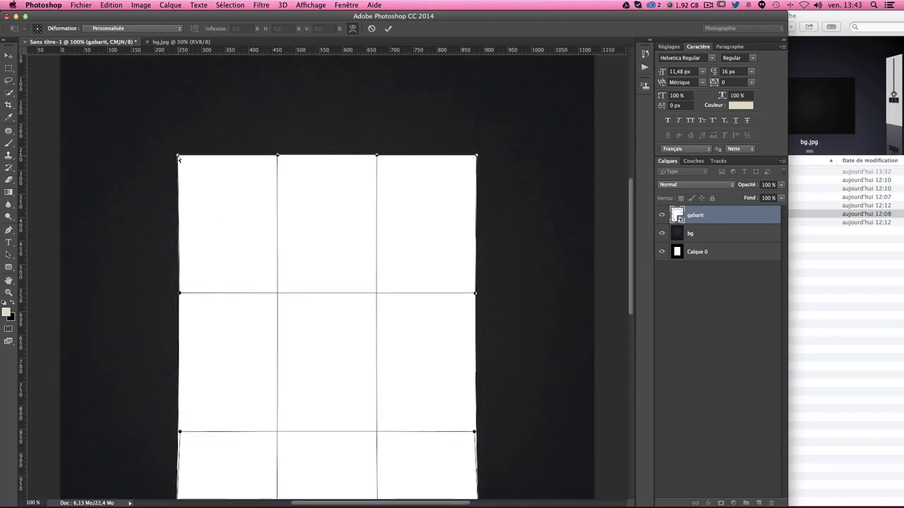
pyautogui.moveTo(178, 155); pyautogui.dragTo(175, 155)
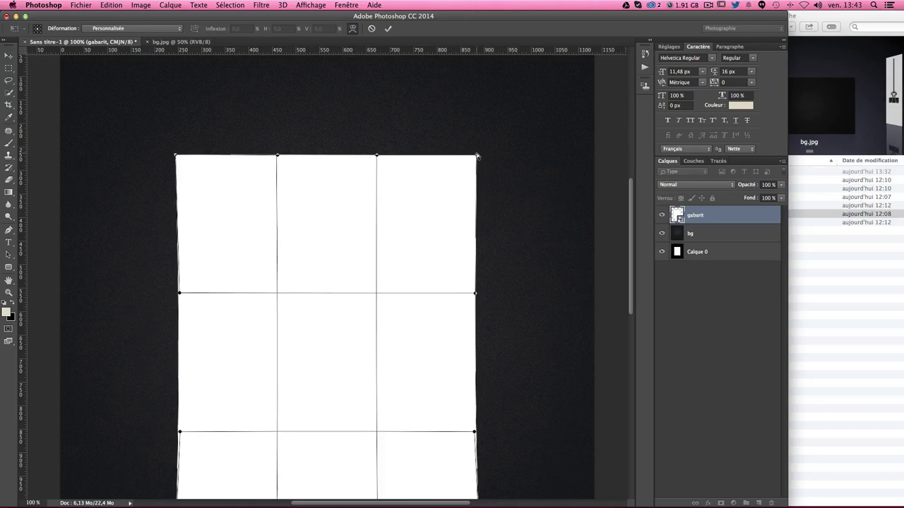
pyautogui.moveTo(478, 156); pyautogui.dragTo(480, 157)
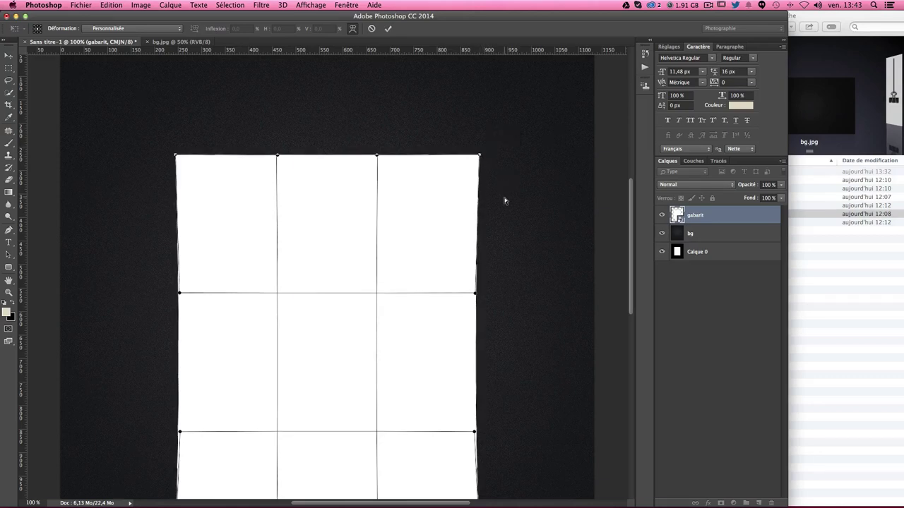
pyautogui.scroll(-3, 502, 199)
pyautogui.scroll(2, 500, 199)
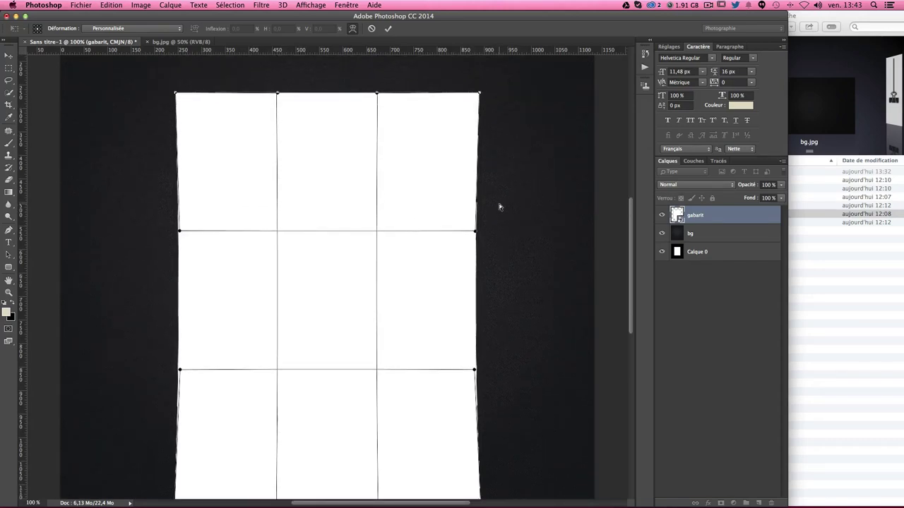
pyautogui.click(388, 30)
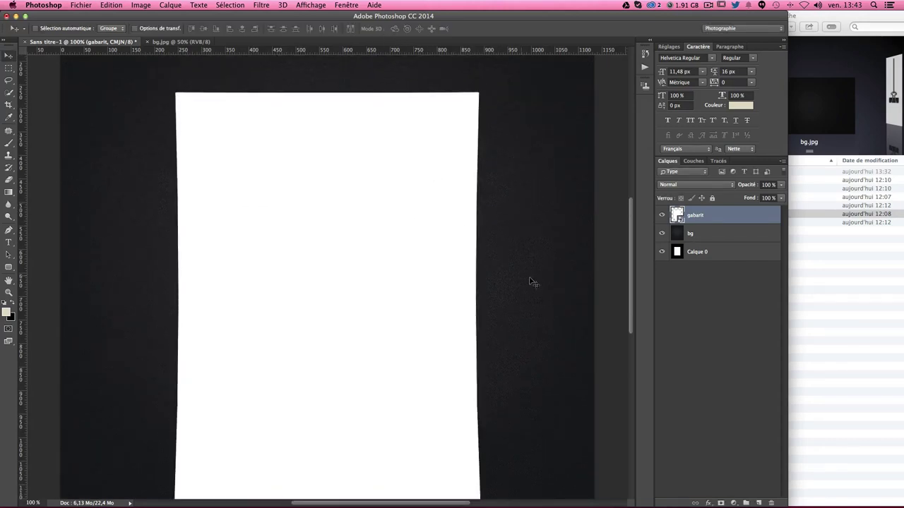
pyautogui.scroll(-1, 548, 283)
pyautogui.scroll(2, 548, 282)
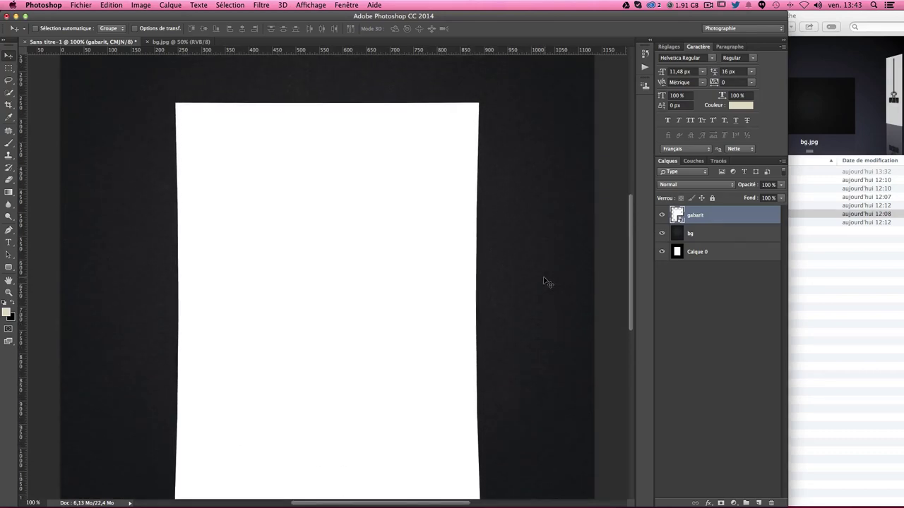
pyautogui.scroll(-1, 548, 283)
pyautogui.scroll(1, 545, 283)
pyautogui.scroll(1, 485, 282)
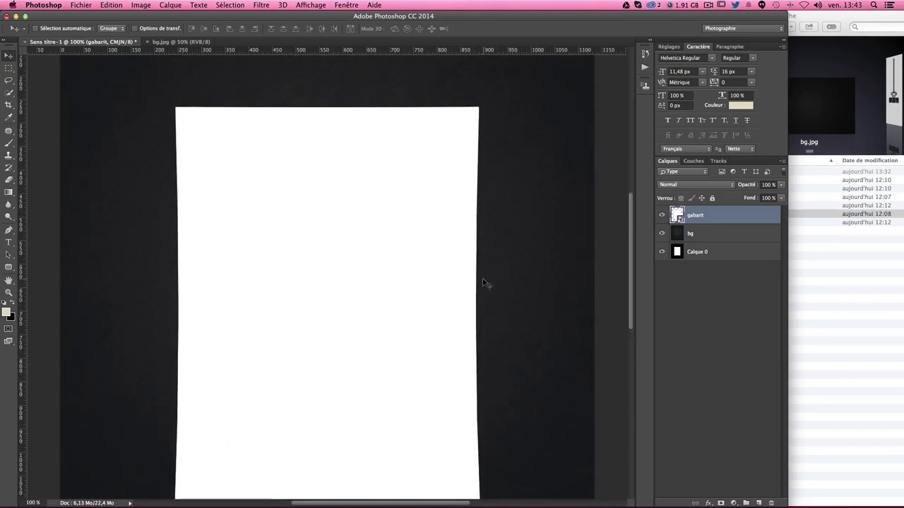
pyautogui.scroll(-1, 484, 282)
pyautogui.press('super+minus')
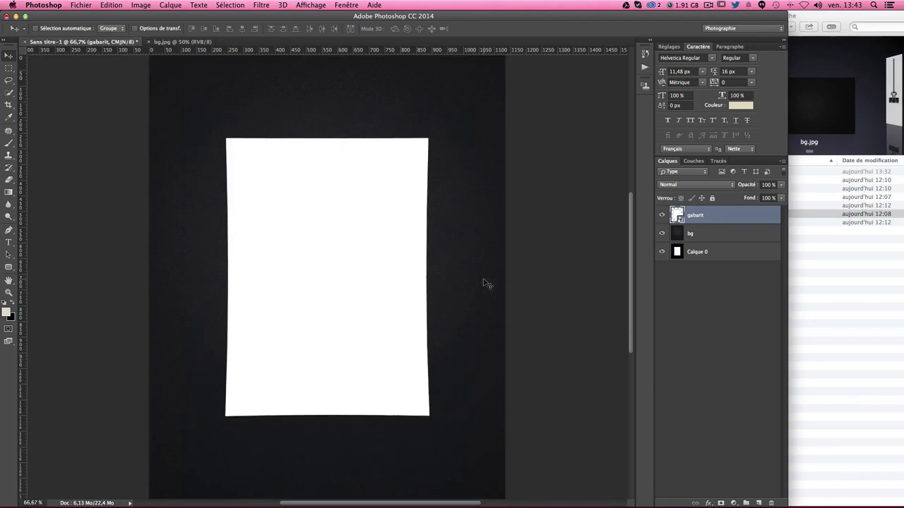
# Add a layer named ombre1 below gabarit and set the foreground colour to black.
pyautogui.click(759, 503)
pyautogui.moveTo(694, 196); pyautogui.dragTo(696, 238)
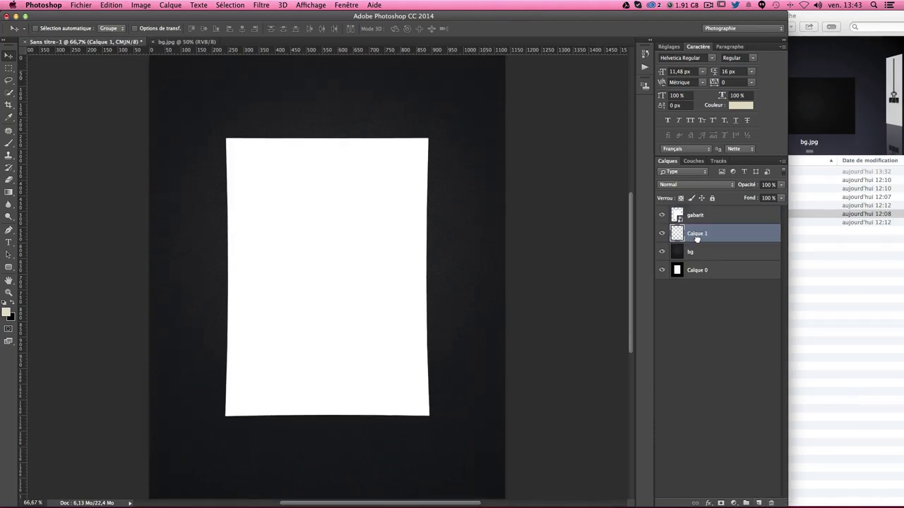
pyautogui.doubleClick(696, 233)
pyautogui.write('O')
pyautogui.write('1')
pyautogui.press('Return')
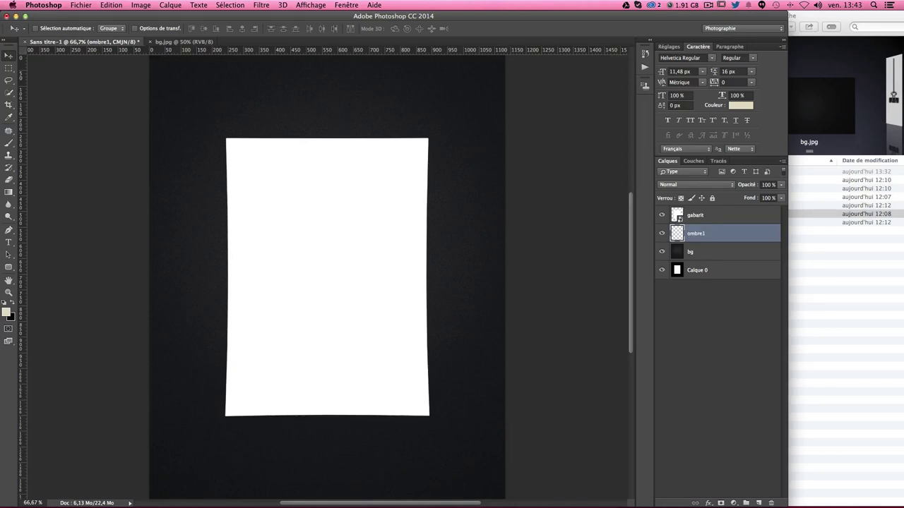
pyautogui.click(5, 303)
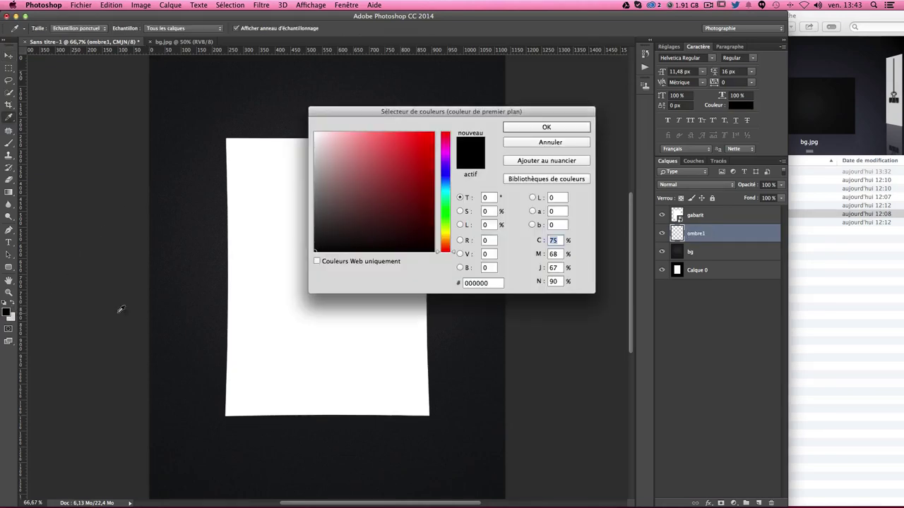
pyautogui.press('Return')
pyautogui.press('v')
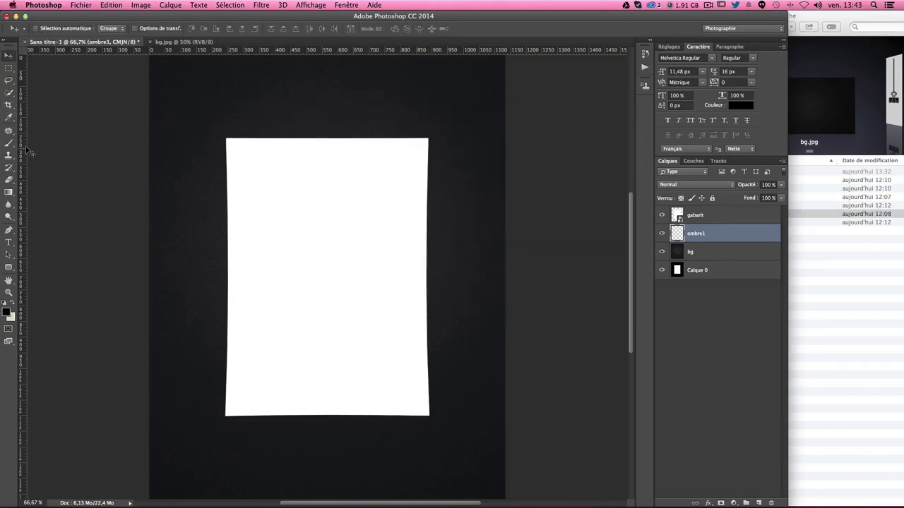
# Draw a 20 px feathered polygonal lasso selection spilling out past the page's left side.
pyautogui.click(9, 81)
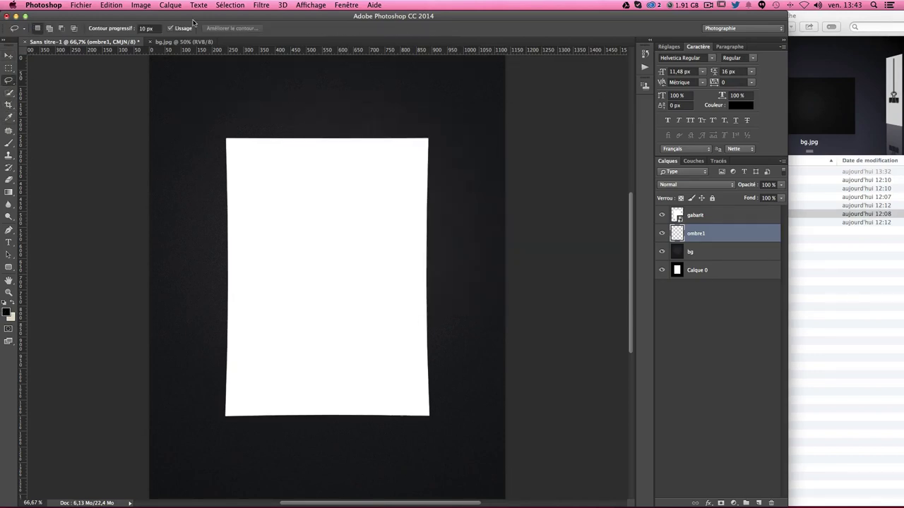
pyautogui.click(148, 28)
pyautogui.write('20')
pyautogui.press('Return')
pyautogui.click(405, 139)
pyautogui.click(199, 108)
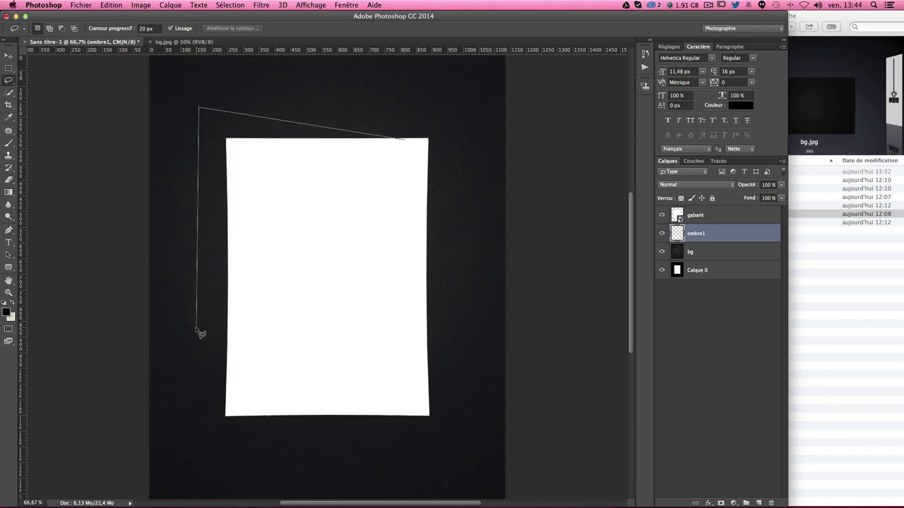
pyautogui.click(197, 385)
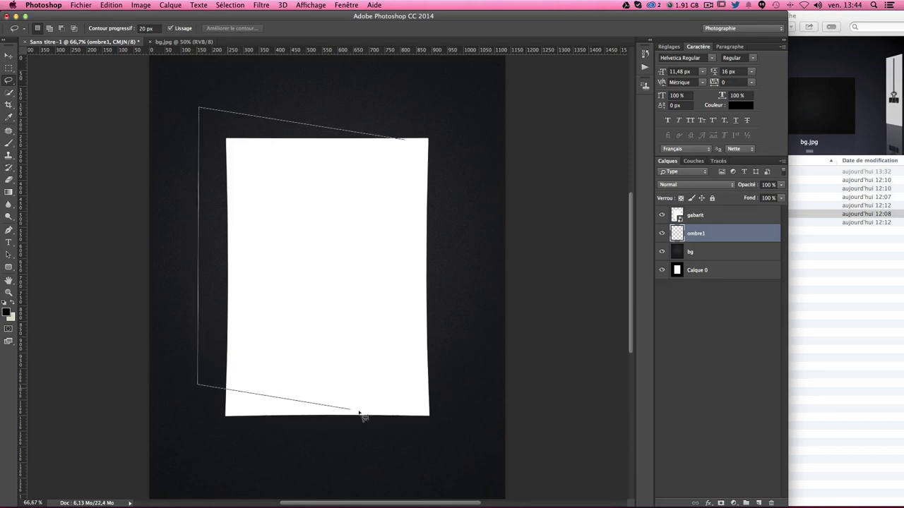
pyautogui.click(406, 415)
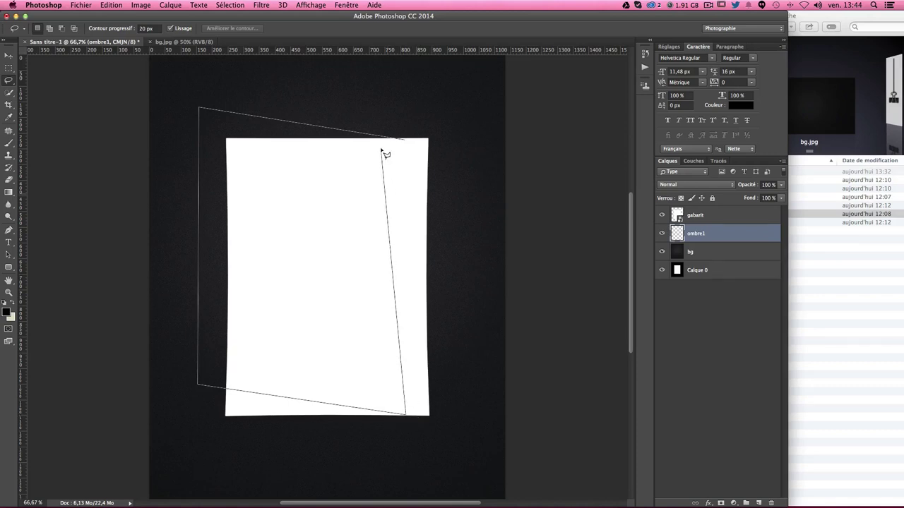
pyautogui.doubleClick(404, 139)
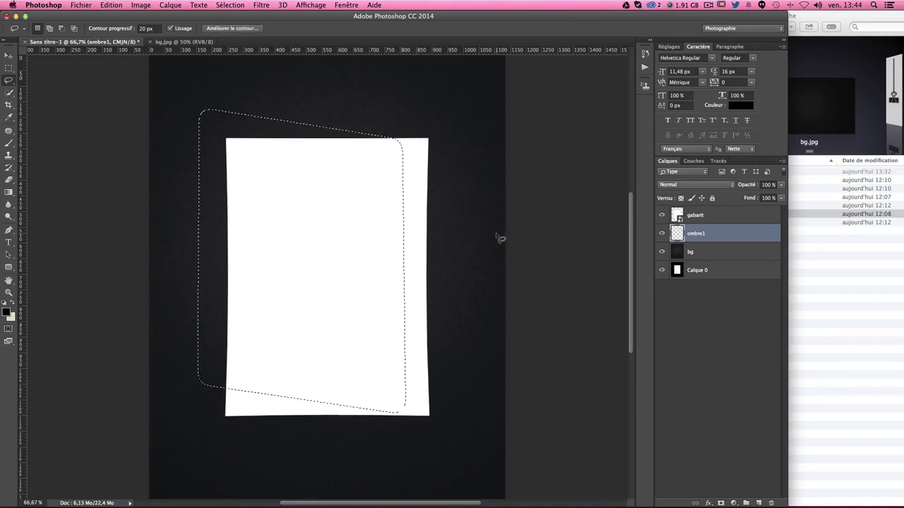
# Fill the selection with black via Edit > Remplir and deselect.
pyautogui.scroll(2, 495, 244)
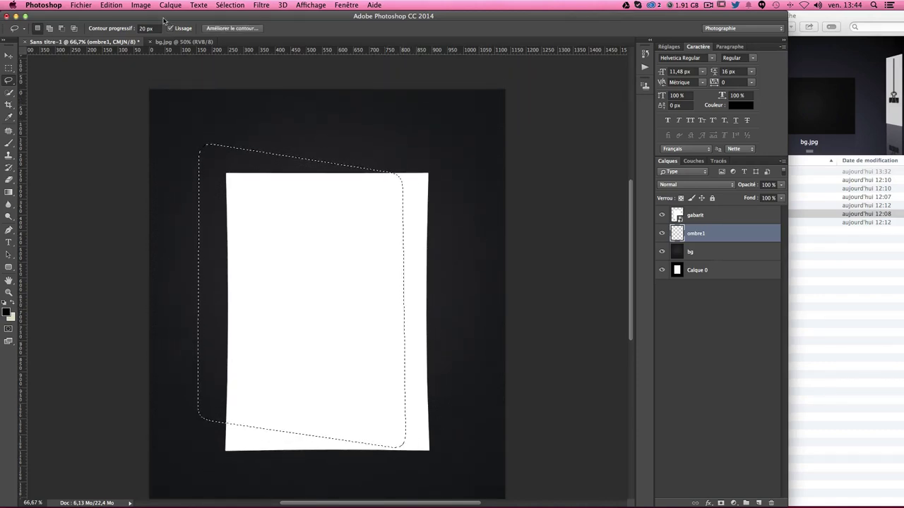
pyautogui.click(110, 5)
pyautogui.click(113, 5)
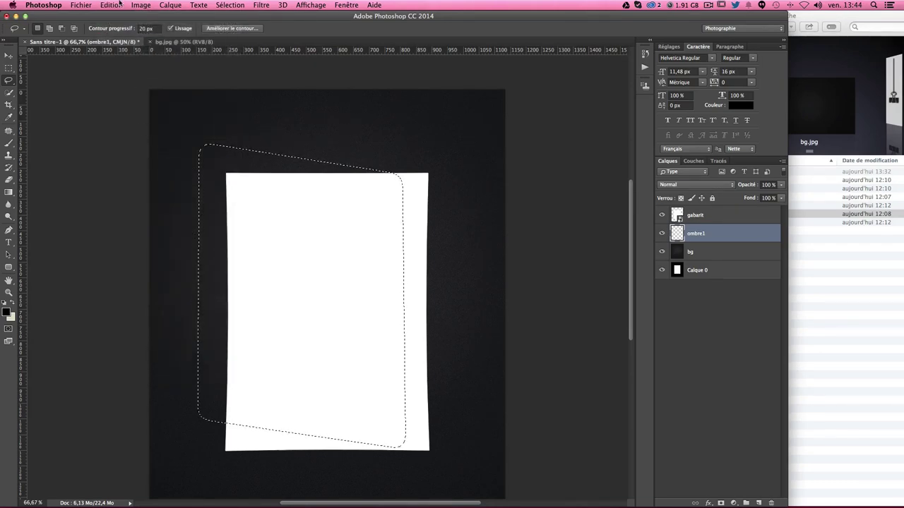
pyautogui.click(131, 146)
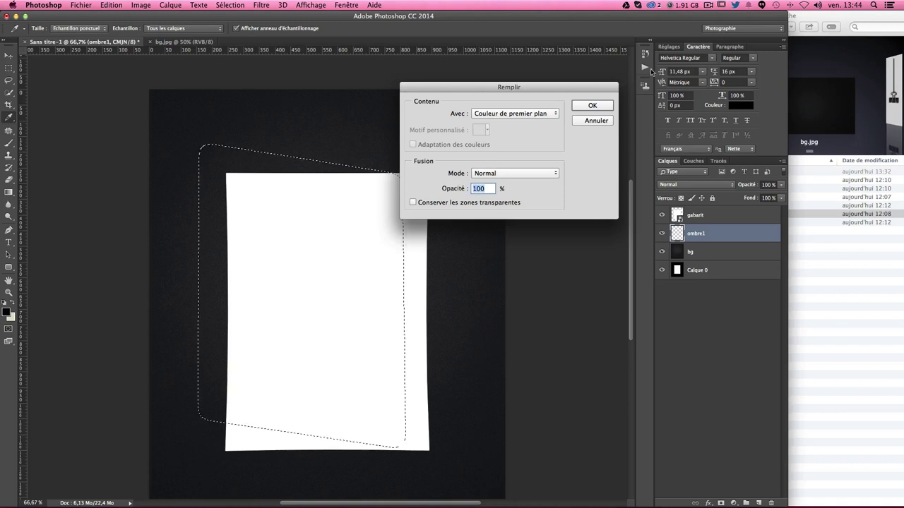
pyautogui.click(591, 106)
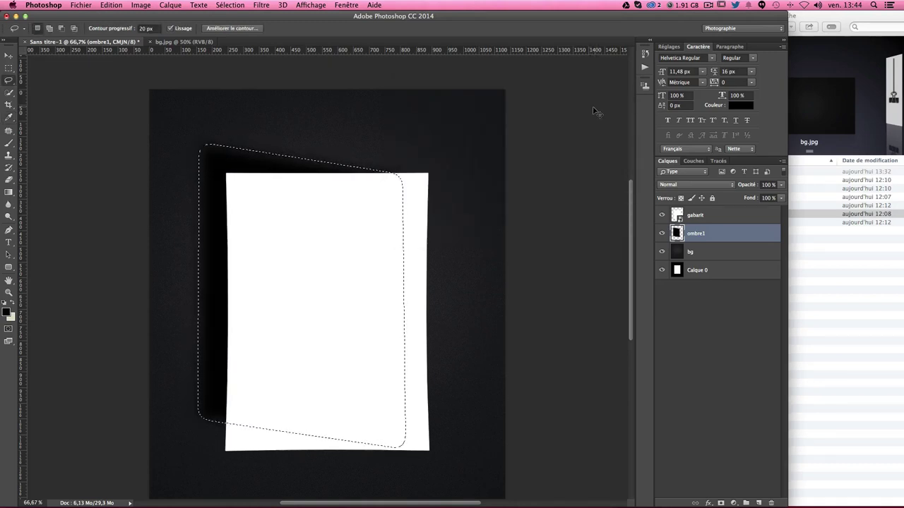
pyautogui.hotkey('ctrl', 'd')
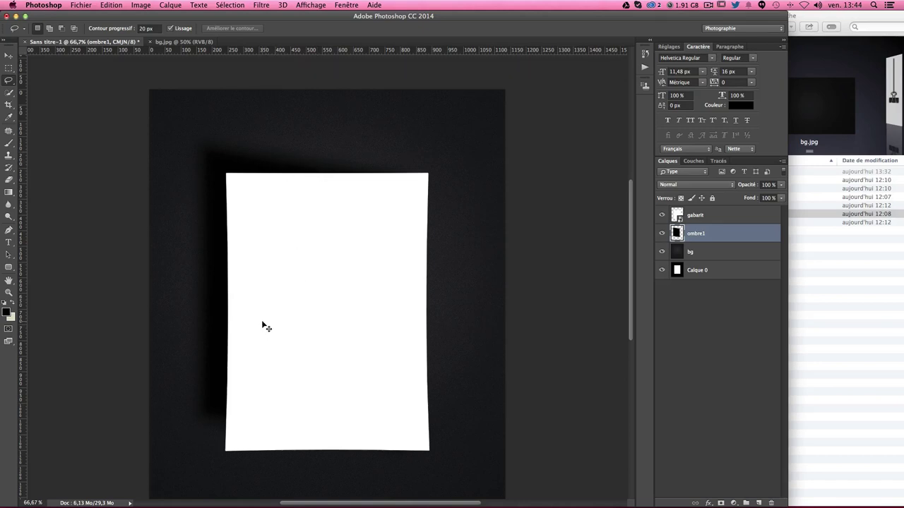
# Warp the ombre1 shadow so its bottom-left corner flares down and out, and commit.
pyautogui.hotkey('ctrl', 't')
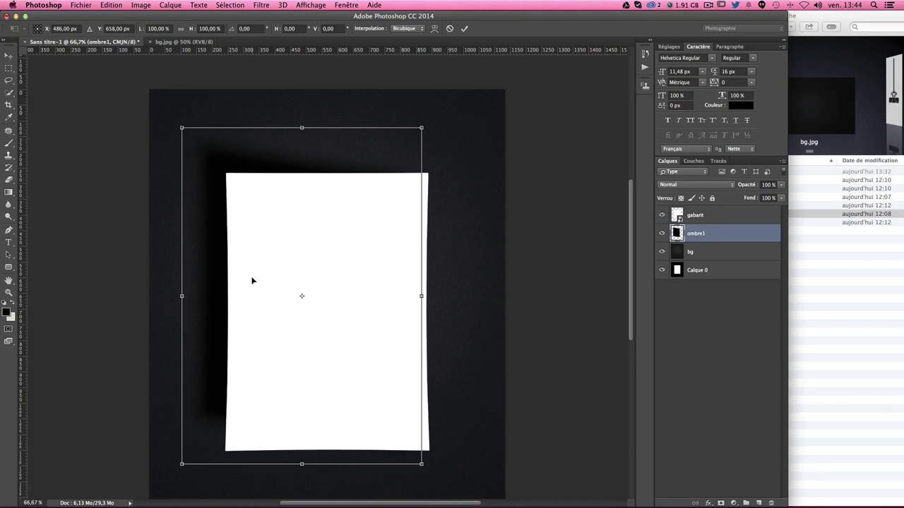
pyautogui.rightClick(252, 280)
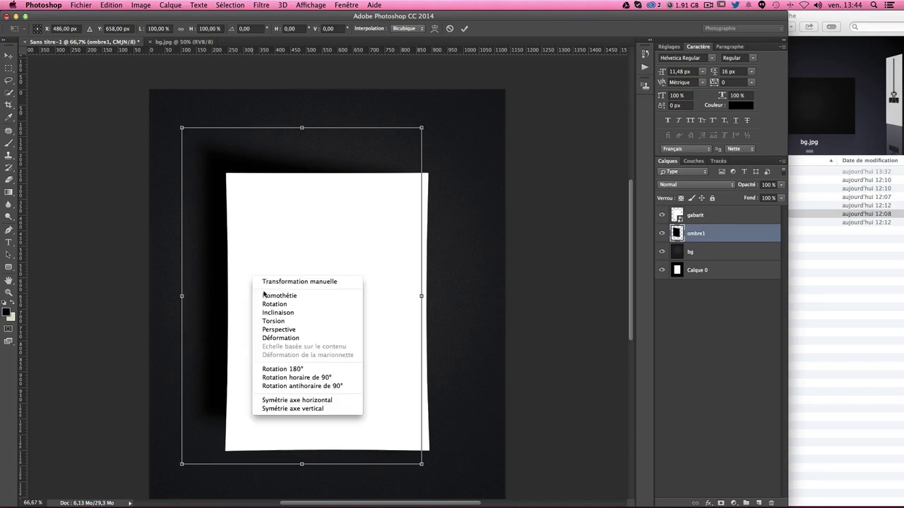
pyautogui.click(295, 338)
pyautogui.moveTo(182, 464); pyautogui.dragTo(172, 492)
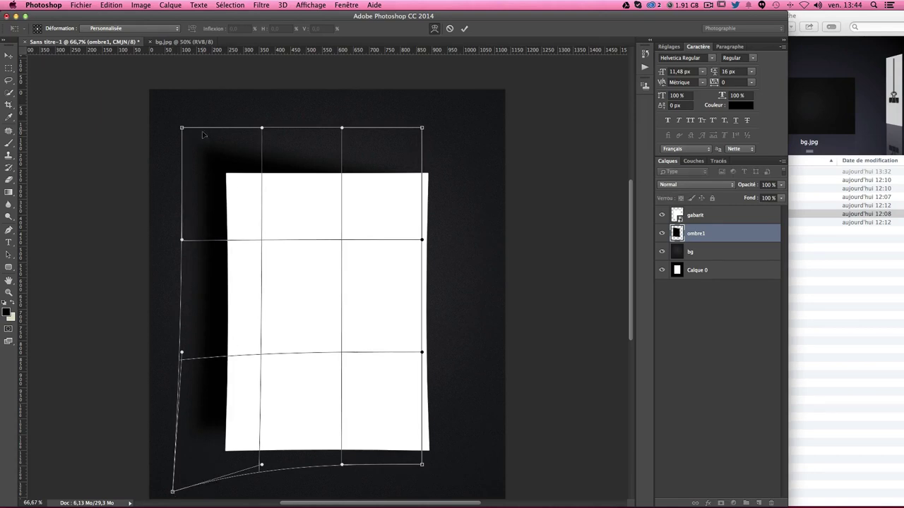
pyautogui.moveTo(314, 135); pyautogui.dragTo(309, 144)
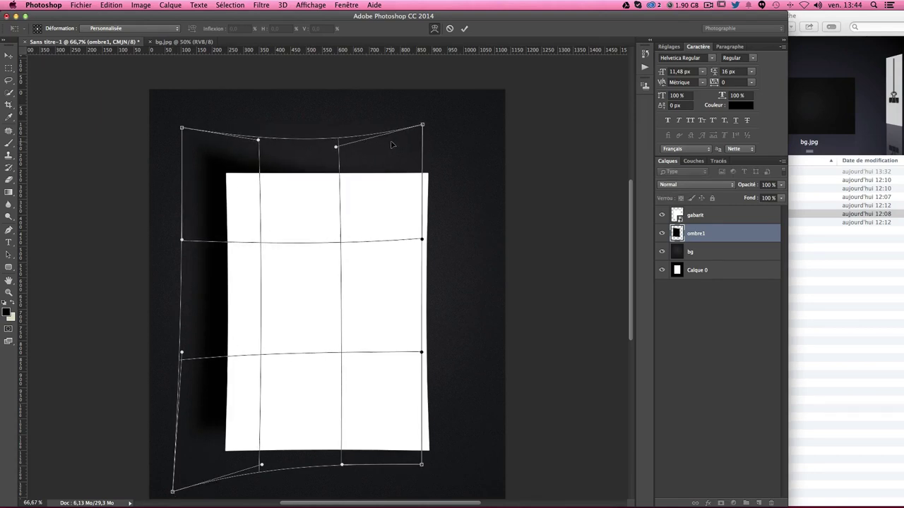
pyautogui.moveTo(201, 305); pyautogui.dragTo(207, 302)
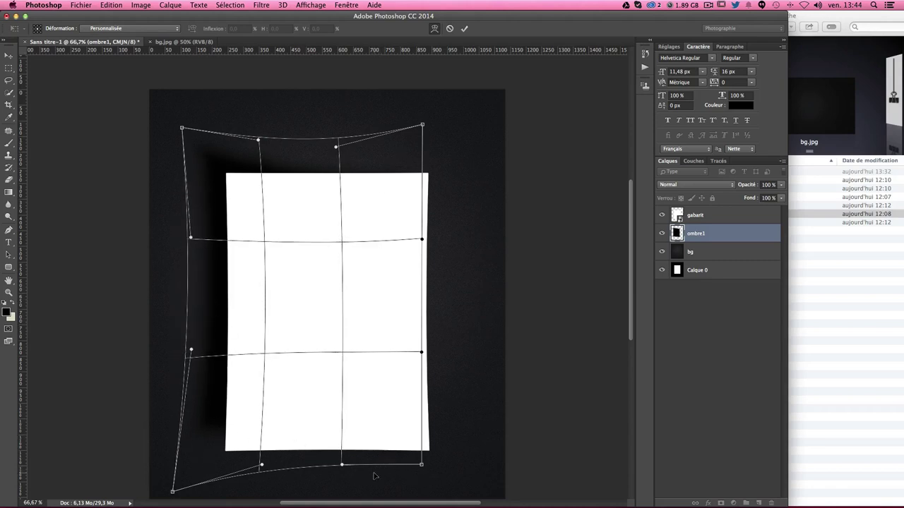
pyautogui.moveTo(410, 466); pyautogui.dragTo(409, 474)
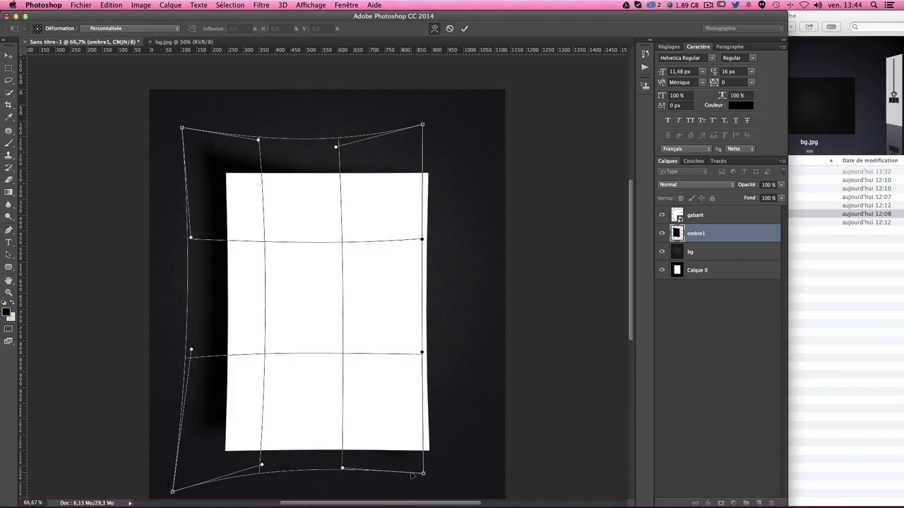
pyautogui.moveTo(173, 492); pyautogui.dragTo(166, 500)
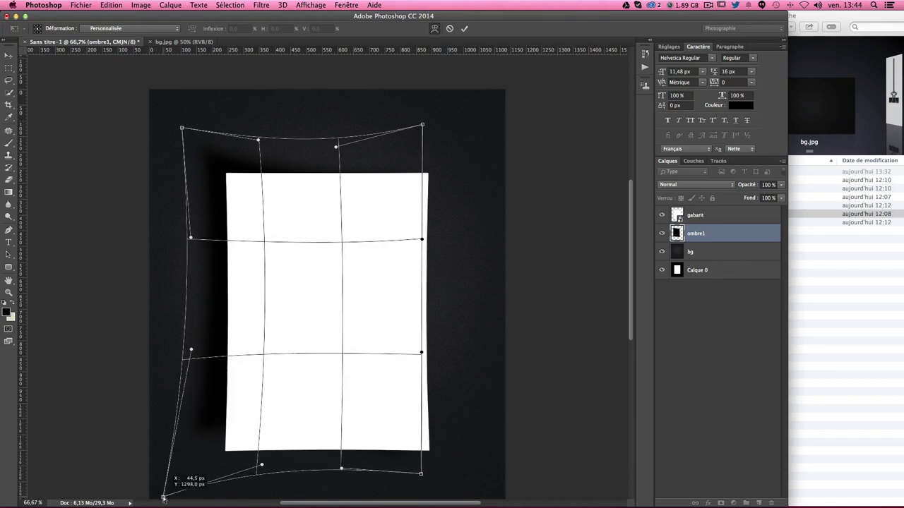
pyautogui.press('Return')
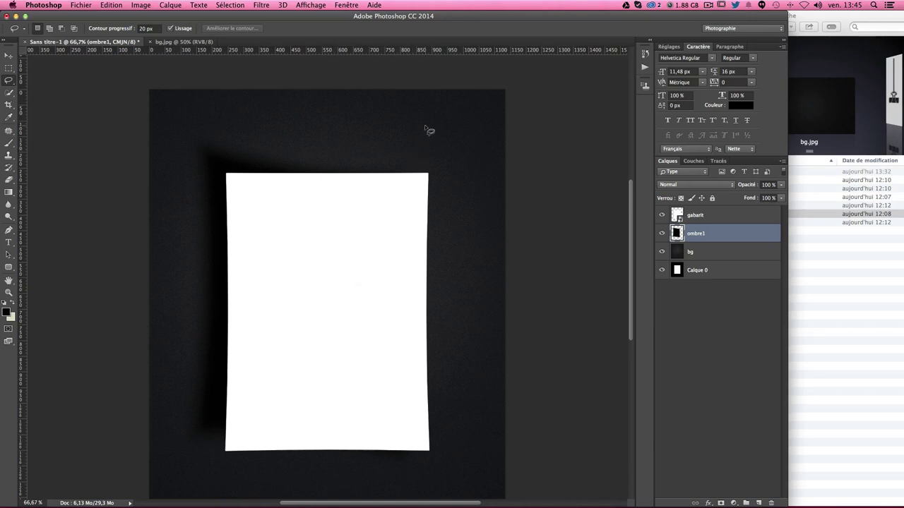
# Soften the ombre1 shadow with a Gaussian blur of about 40 px.
pyautogui.click(260, 5)
pyautogui.moveTo(266, 135)
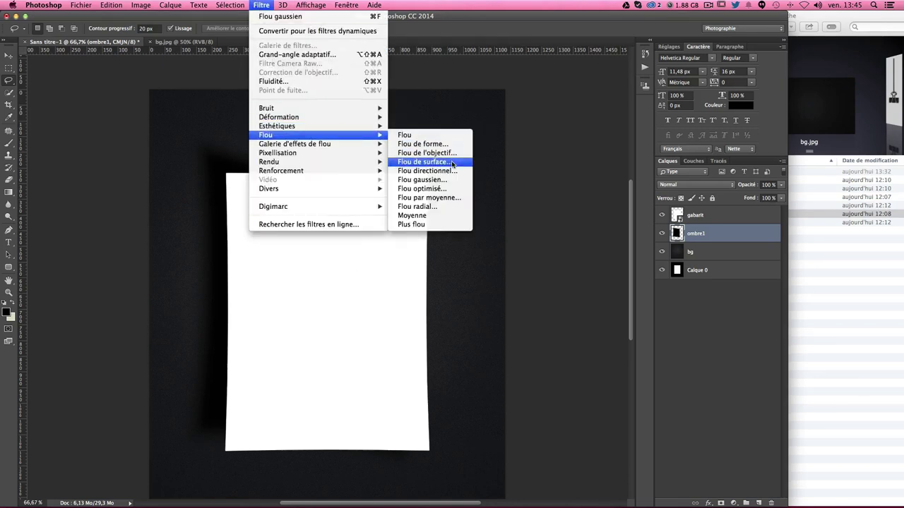
pyautogui.click(452, 165)
pyautogui.press('Escape')
pyautogui.click(261, 6)
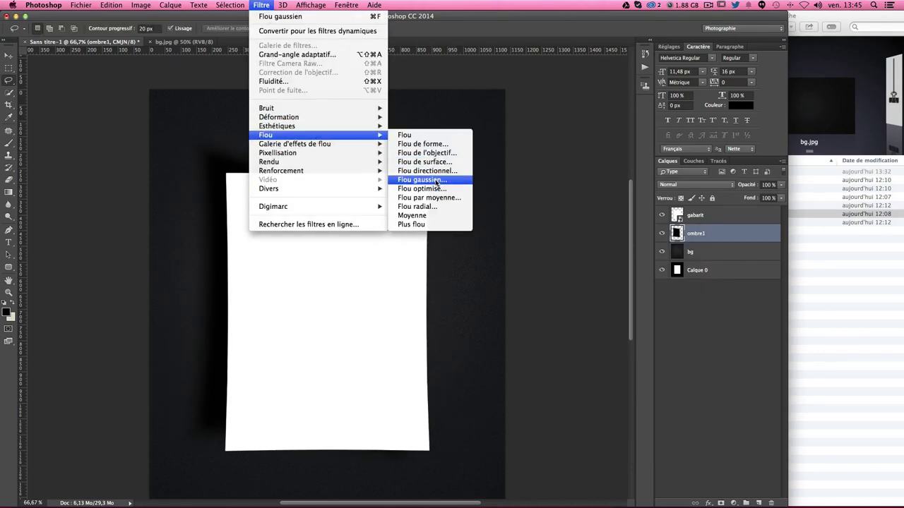
pyautogui.click(437, 183)
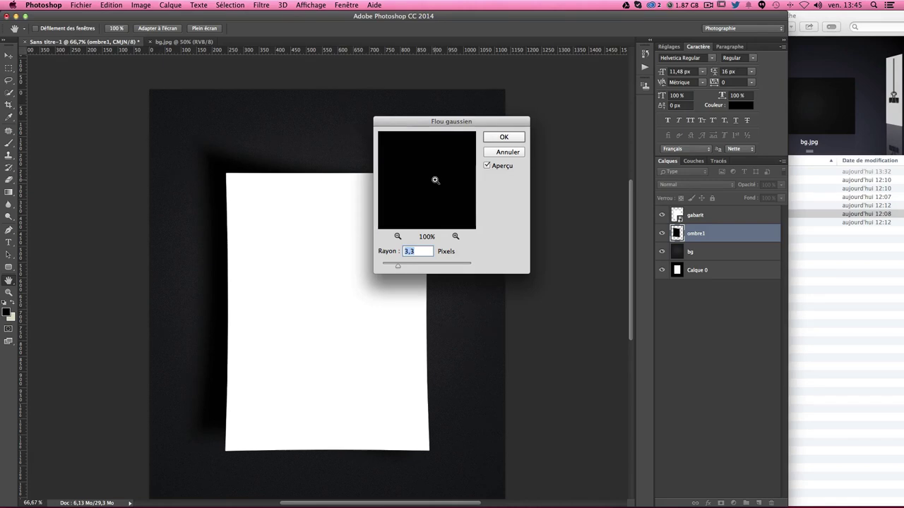
pyautogui.press('super+plus')
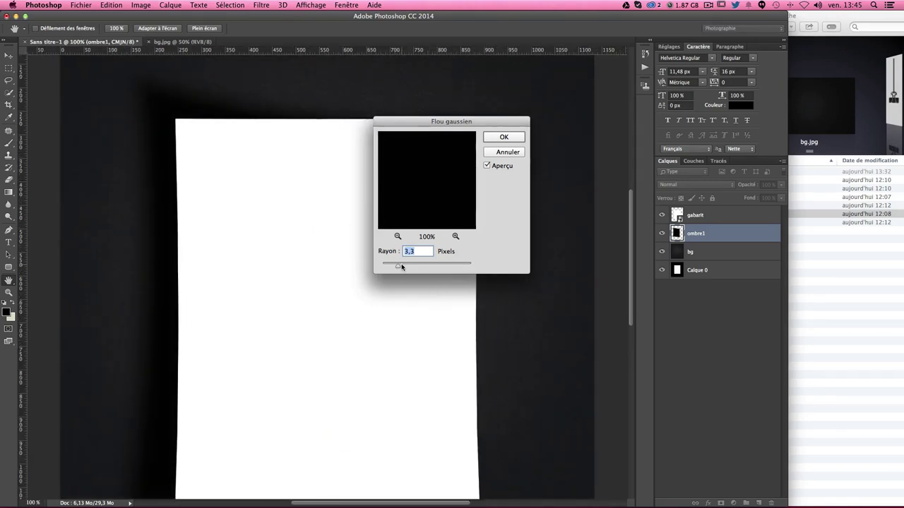
pyautogui.moveTo(401, 266); pyautogui.dragTo(414, 267)
pyautogui.moveTo(429, 267); pyautogui.dragTo(424, 268)
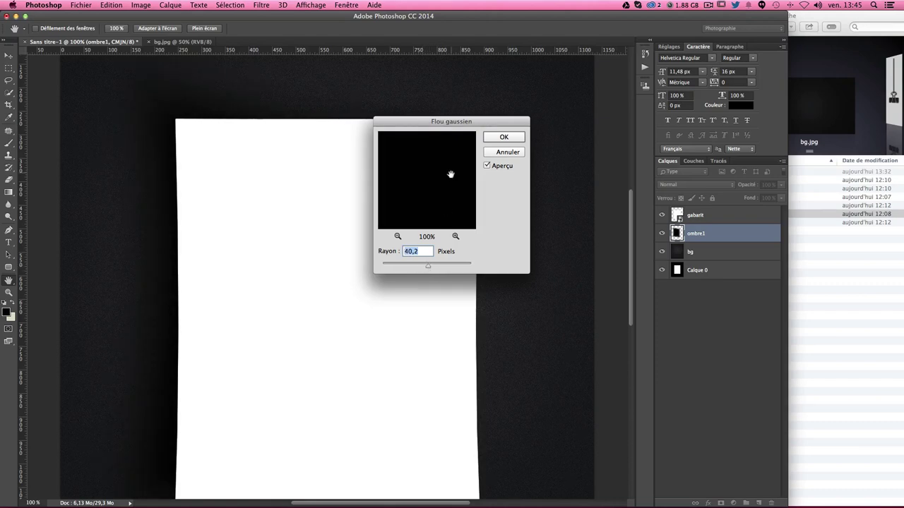
pyautogui.click(500, 138)
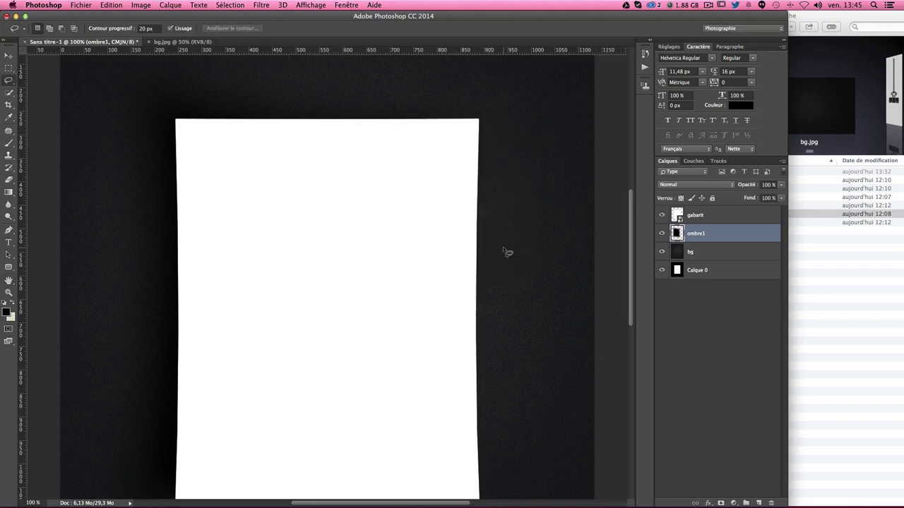
pyautogui.hotkey('ctrl', '-')
pyautogui.press('l')
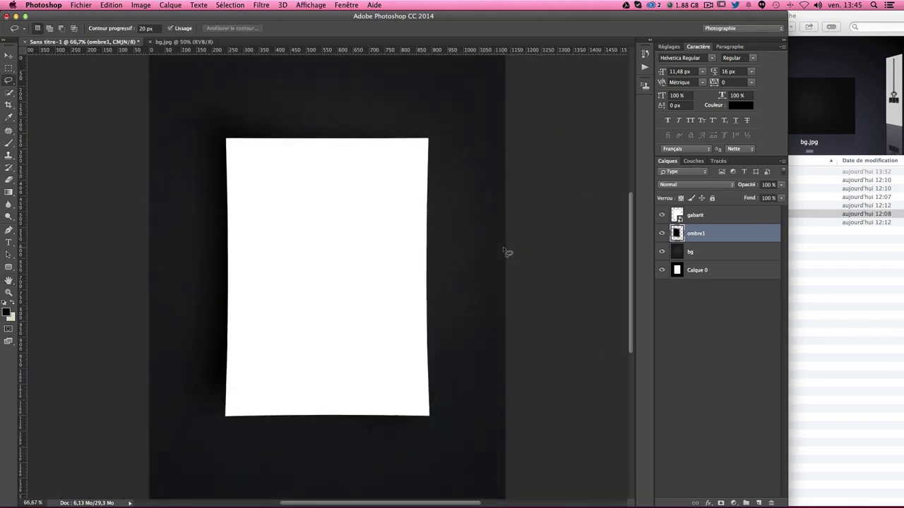
# Set ombre1 to 80% opacity and Alt-drag an ombre1 copie duplicate downward.
pyautogui.click(779, 187)
pyautogui.write('80')
pyautogui.press('Return')
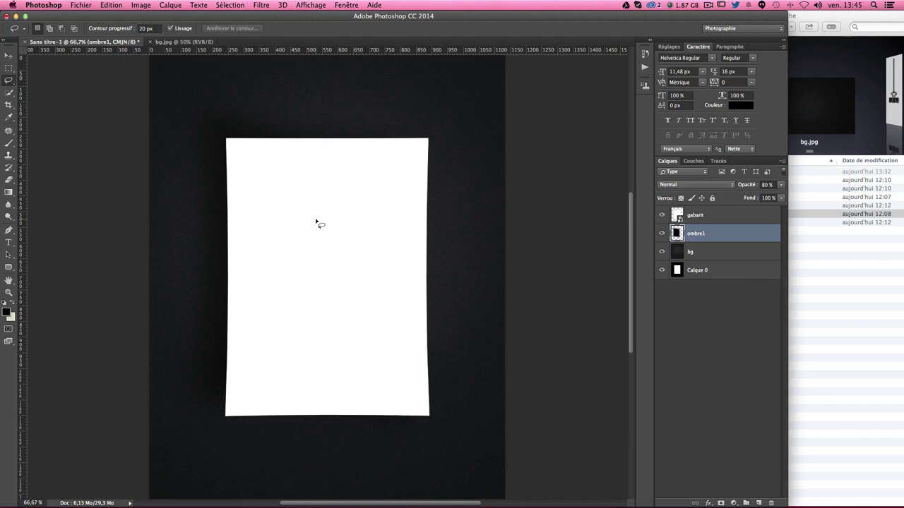
pyautogui.moveTo(316, 221)
pyautogui.mouseDown()
pyautogui.moveTo(287, 275)
pyautogui.moveTo(277, 245)
pyautogui.mouseUp()
# Set ombre1 copie to 50% opacity and nudge it into position.
pyautogui.write('50')
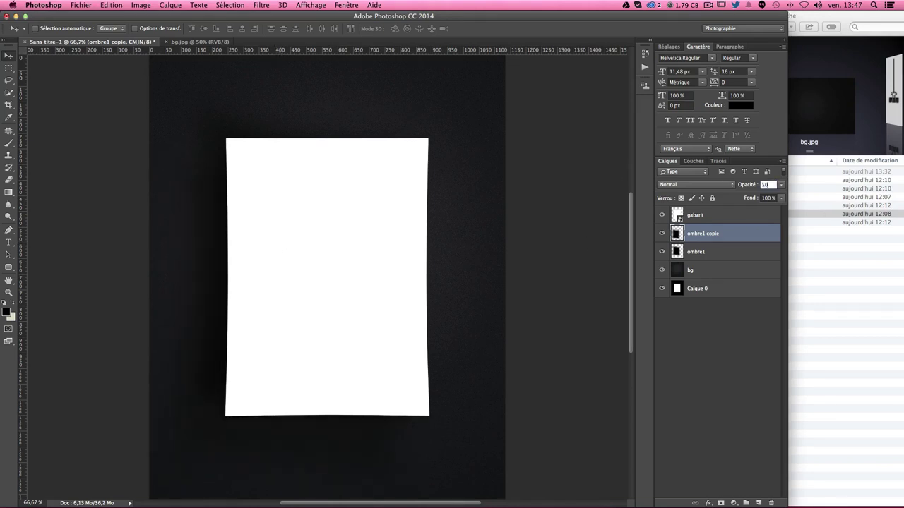
pyautogui.press('Return')
pyautogui.moveTo(312, 319); pyautogui.dragTo(302, 330)
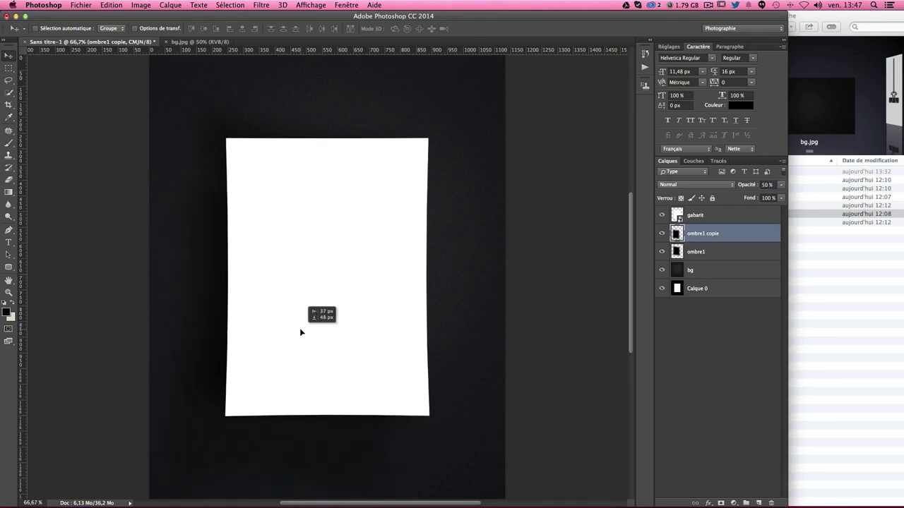
# Warp ombre1 copie, bowing its edges inward so it curves under the poster.
pyautogui.hotkey('ctrl', 't')
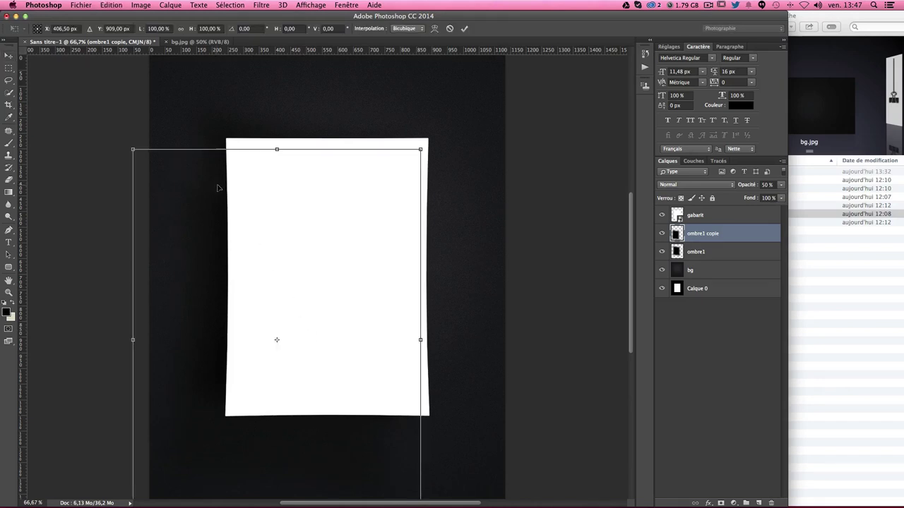
pyautogui.rightClick(221, 200)
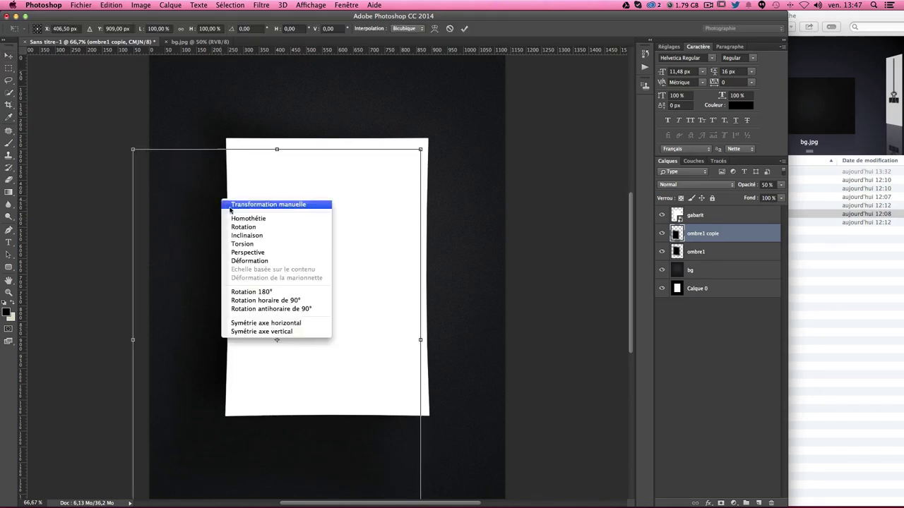
pyautogui.click(285, 266)
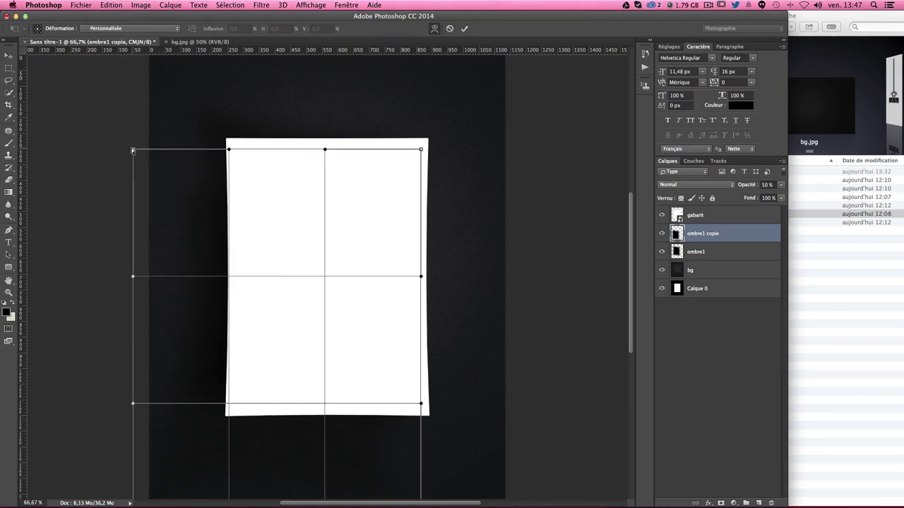
pyautogui.moveTo(133, 149)
pyautogui.mouseDown()
pyautogui.moveTo(165, 192)
pyautogui.moveTo(161, 184)
pyautogui.mouseUp()
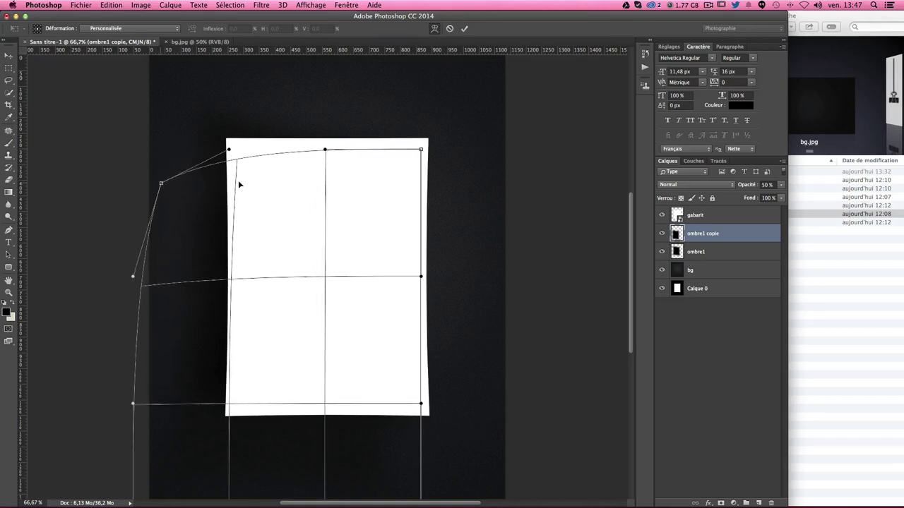
pyautogui.moveTo(302, 154); pyautogui.dragTo(285, 174)
pyautogui.scroll(-5, 370, 265)
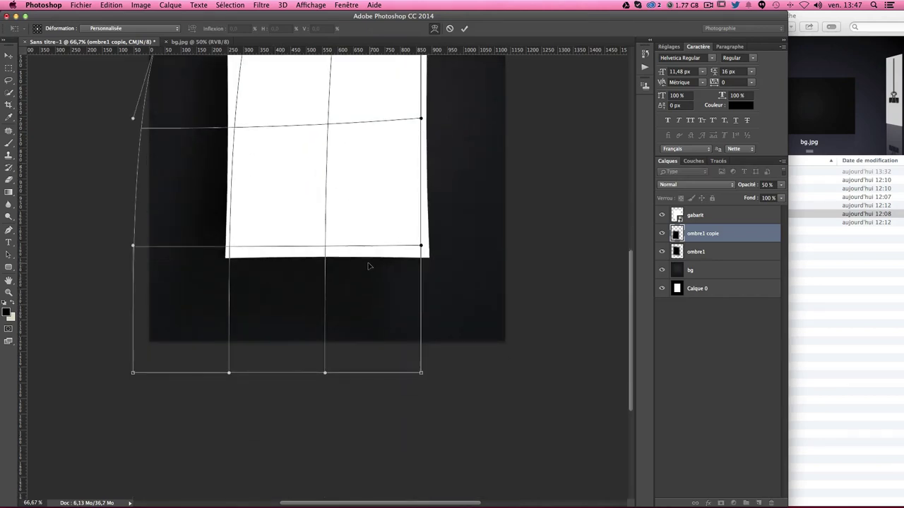
pyautogui.moveTo(142, 191); pyautogui.dragTo(175, 191)
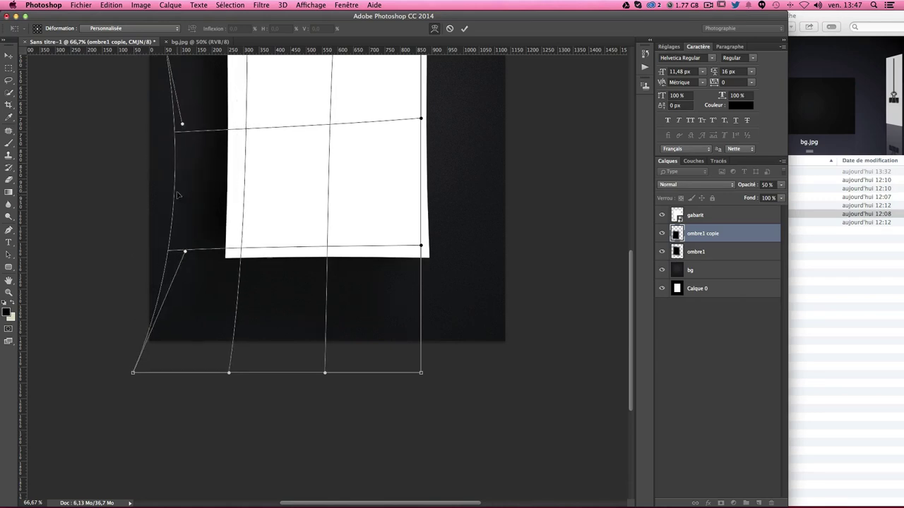
pyautogui.moveTo(325, 372)
pyautogui.mouseDown()
pyautogui.moveTo(329, 341)
pyautogui.moveTo(306, 330)
pyautogui.mouseUp()
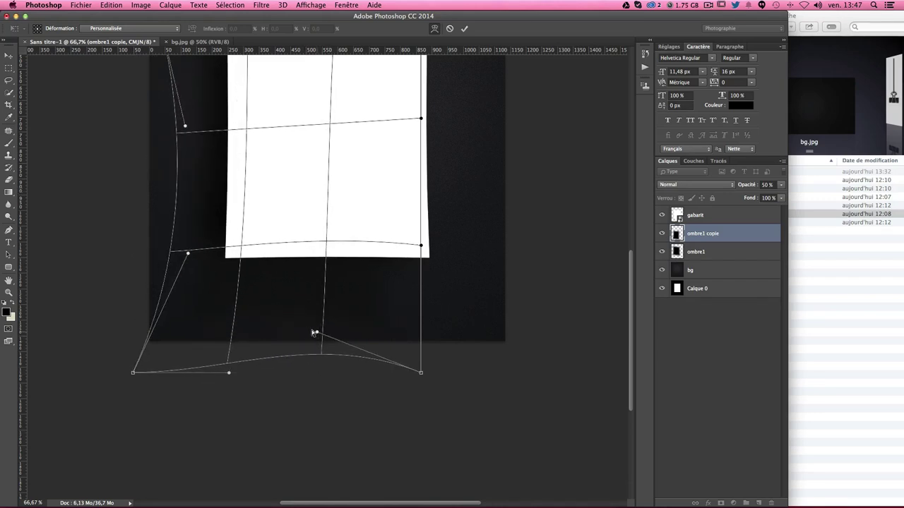
pyautogui.moveTo(421, 373); pyautogui.dragTo(400, 343)
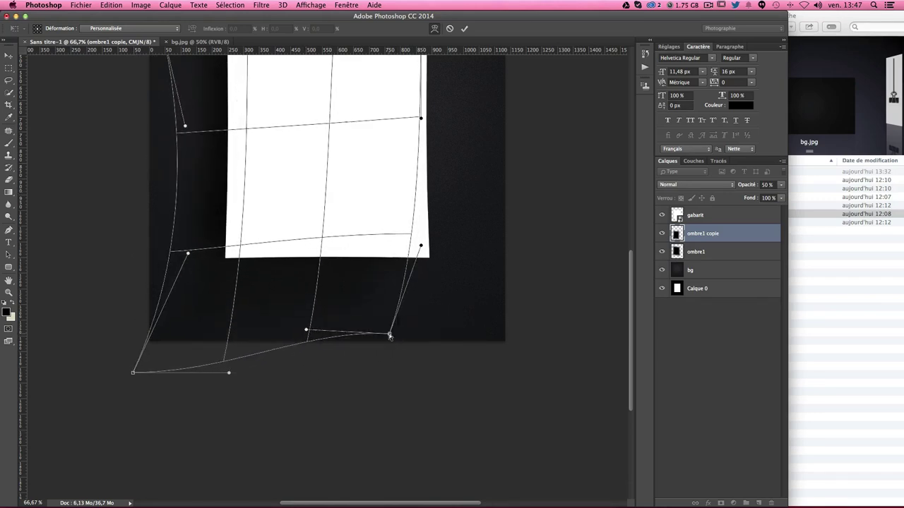
pyautogui.press('Return')
pyautogui.scroll(4, 406, 333)
pyautogui.scroll(2, 406, 334)
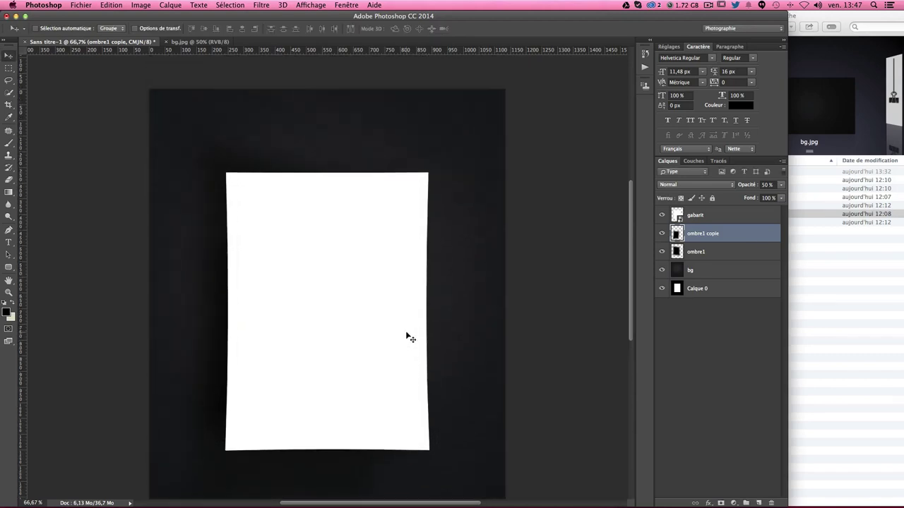
# Warp the original ombre1 shadow, lowering its top-left corner and top edge.
pyautogui.click(701, 254)
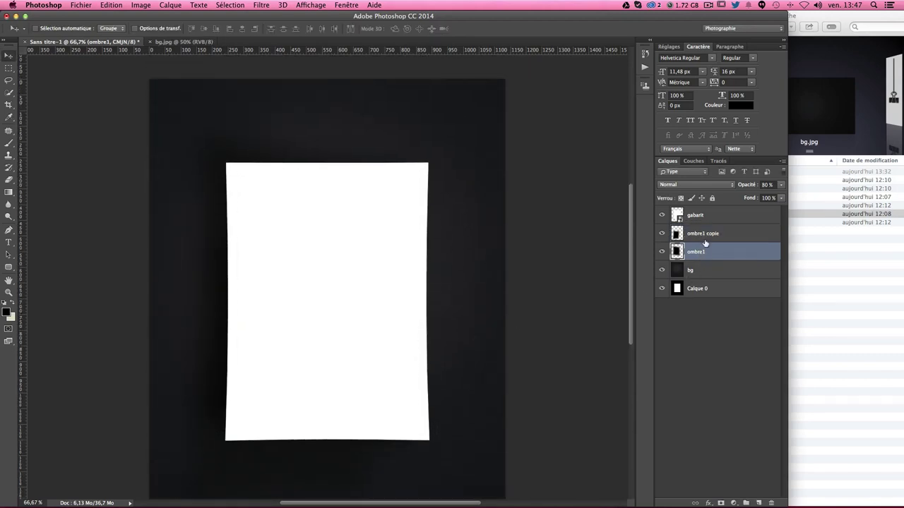
pyautogui.moveTo(365, 259); pyautogui.dragTo(362, 260)
pyautogui.press('super+t')
pyautogui.rightClick(267, 176)
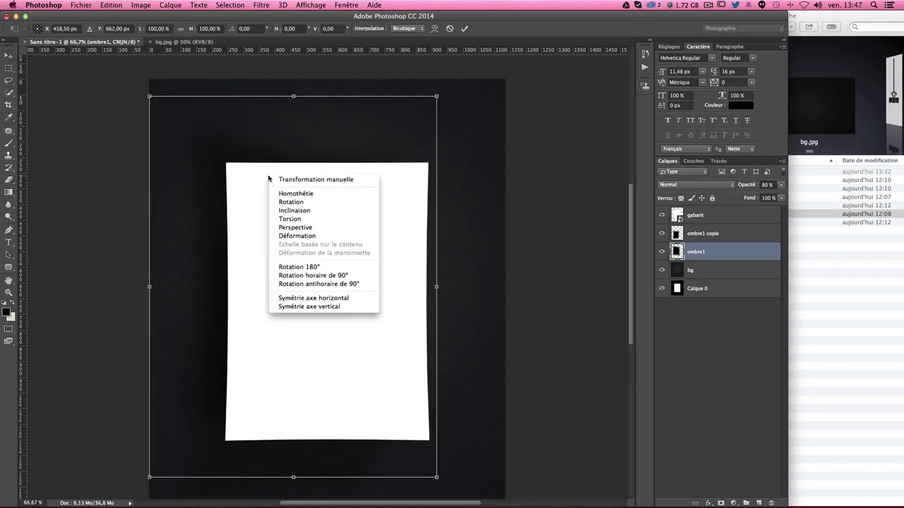
pyautogui.click(321, 235)
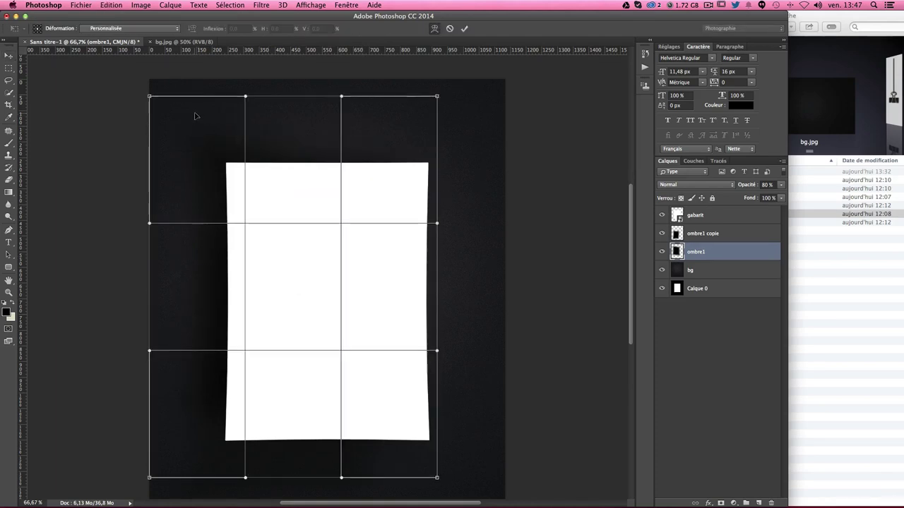
pyautogui.moveTo(161, 100); pyautogui.dragTo(163, 123)
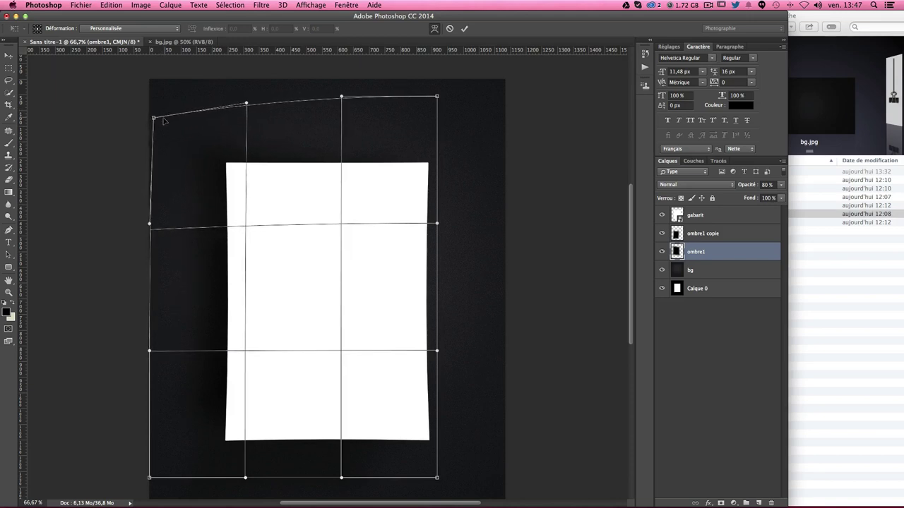
pyautogui.moveTo(246, 105)
pyautogui.mouseDown()
pyautogui.moveTo(253, 132)
pyautogui.moveTo(253, 121)
pyautogui.mouseUp()
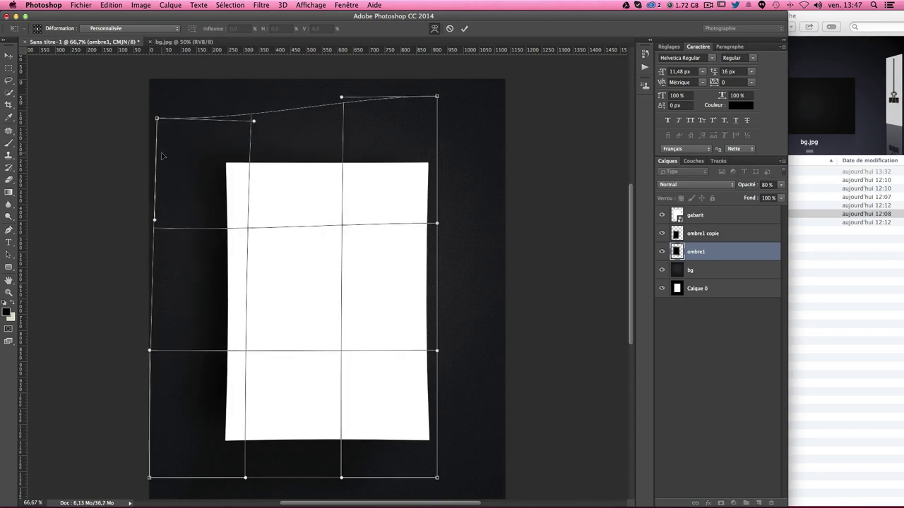
pyautogui.press('Return')
pyautogui.scroll(-5, 454, 298)
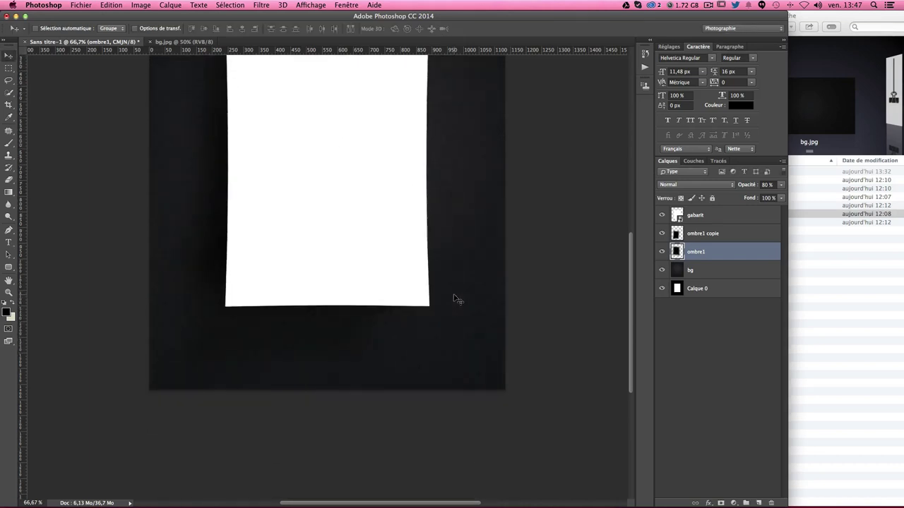
pyautogui.scroll(4, 474, 311)
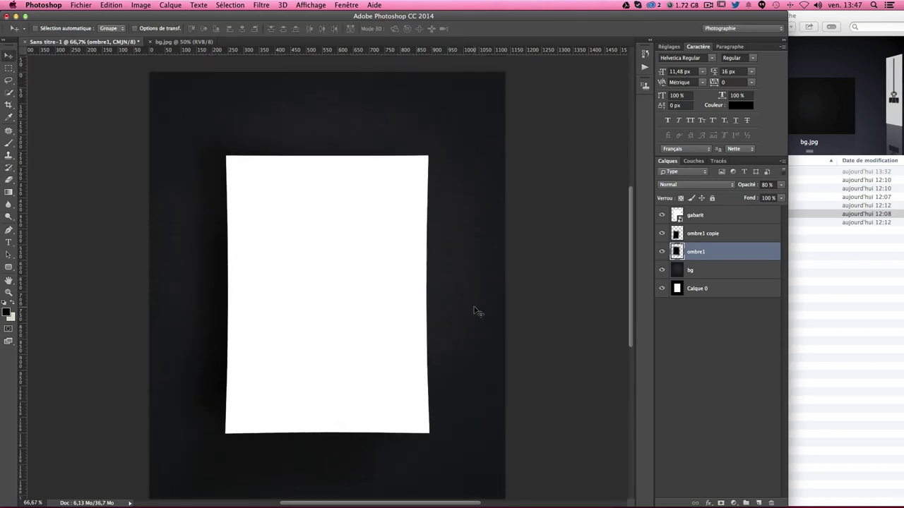
pyautogui.scroll(-2, 475, 311)
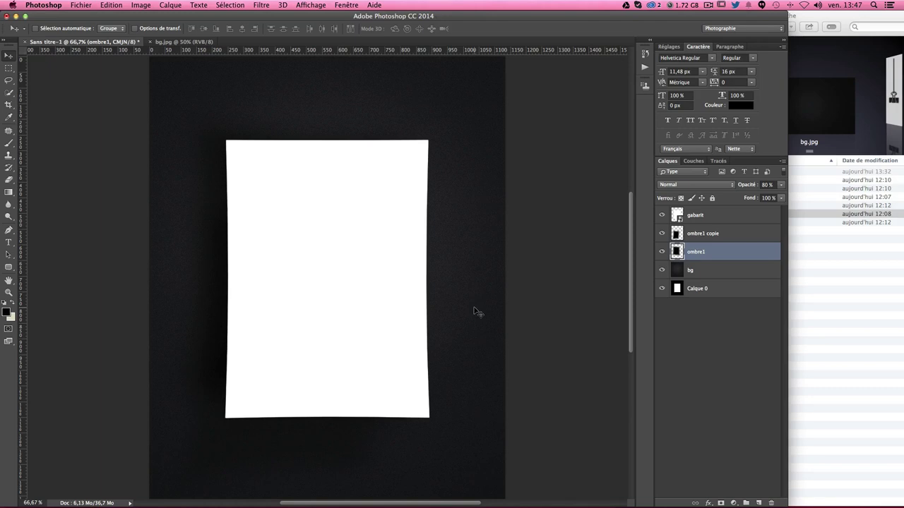
pyautogui.click(694, 275)
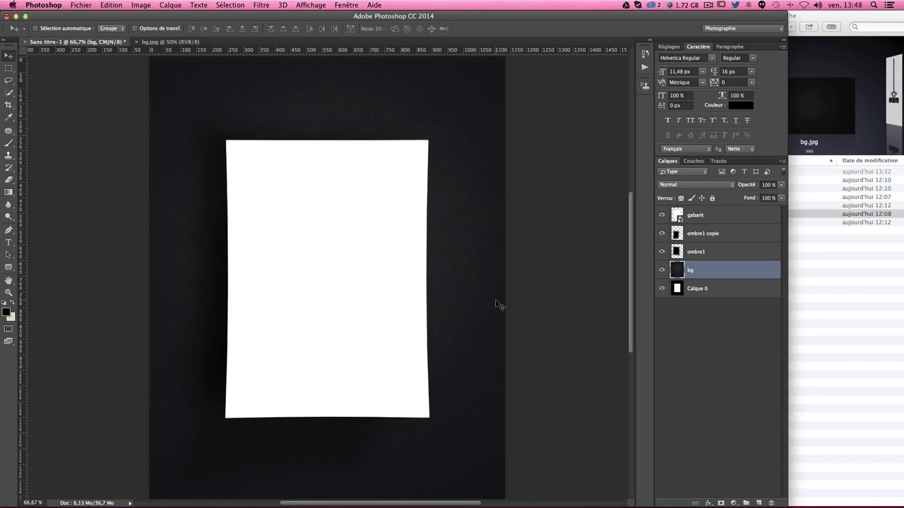
# Apply Levels to bg, pulling the white slider left and tweaking gamma, then show guides.
pyautogui.hotkey('ctrl', 'l')
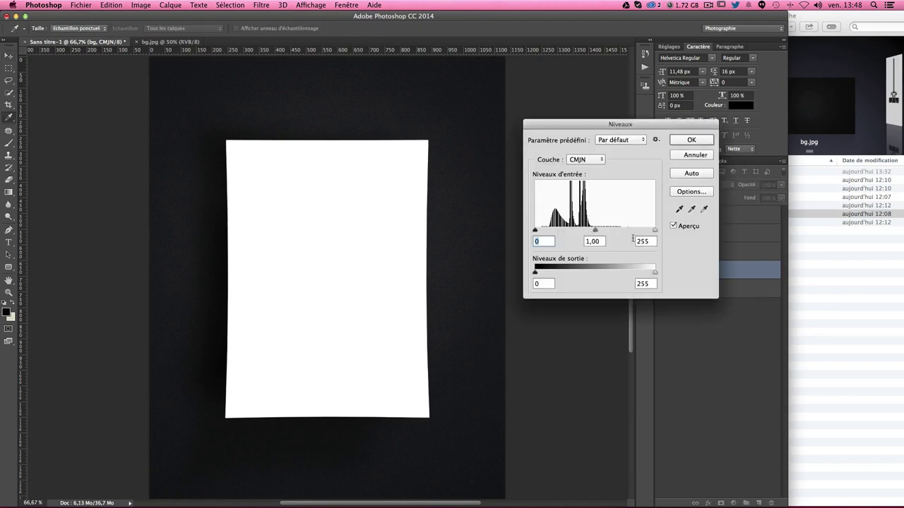
pyautogui.moveTo(593, 230); pyautogui.dragTo(590, 230)
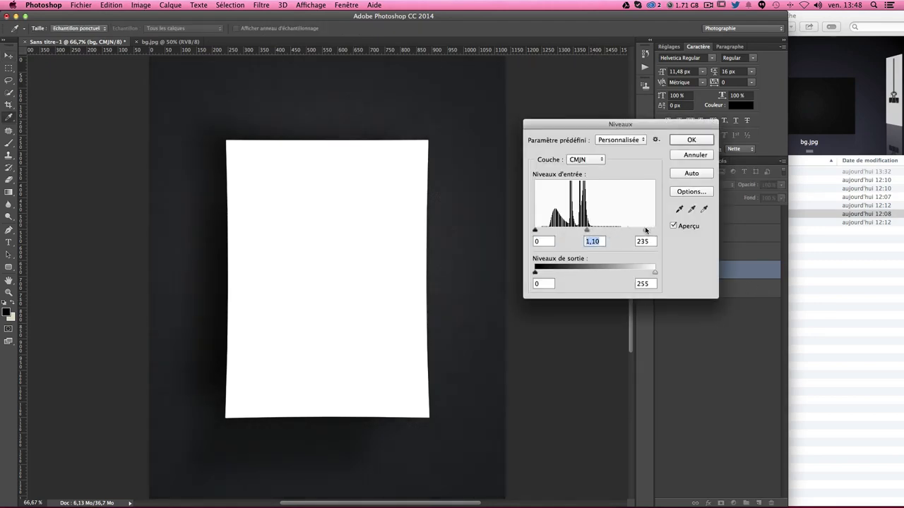
pyautogui.moveTo(652, 230); pyautogui.dragTo(642, 231)
pyautogui.moveTo(587, 231); pyautogui.dragTo(591, 231)
pyautogui.click(688, 140)
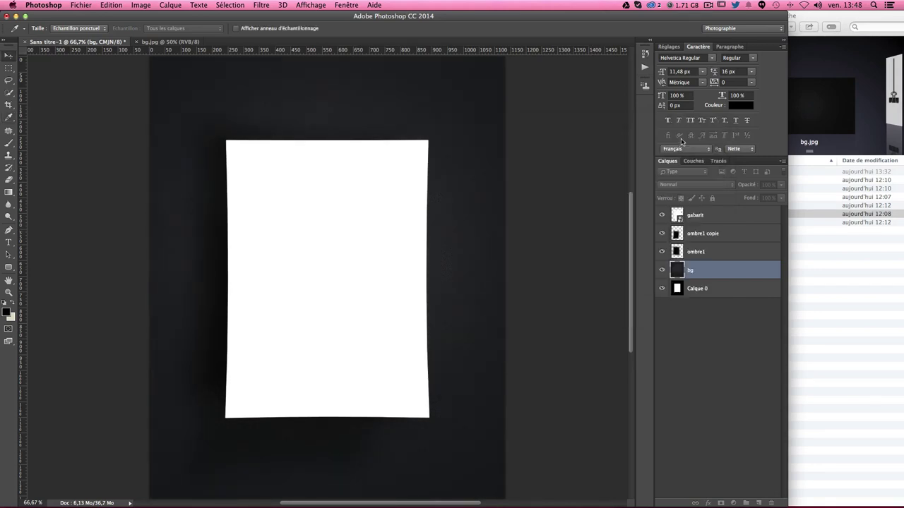
pyautogui.press('super+z')
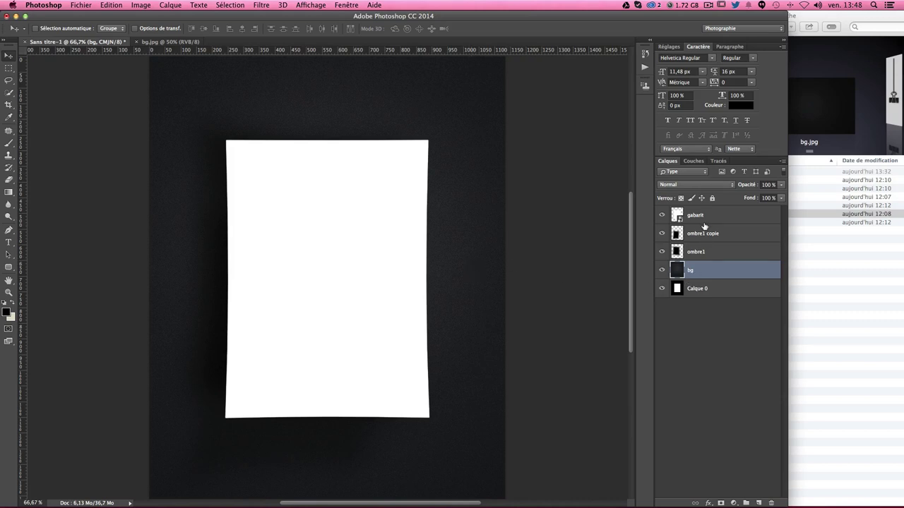
pyautogui.hotkey('ctrl', ';')
# View at actual size and open the gabarit smart object's contents as gabarit.psb.
pyautogui.hotkey('ctrl', '+')
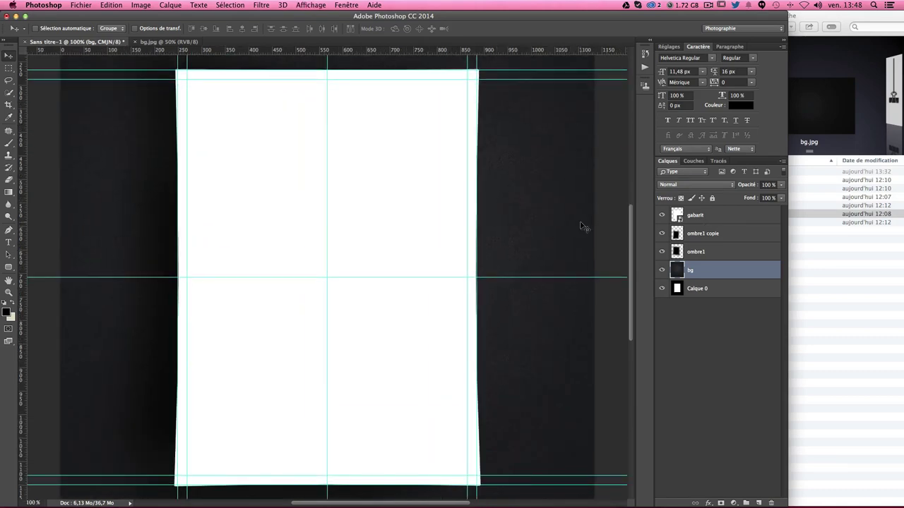
pyautogui.click(702, 215)
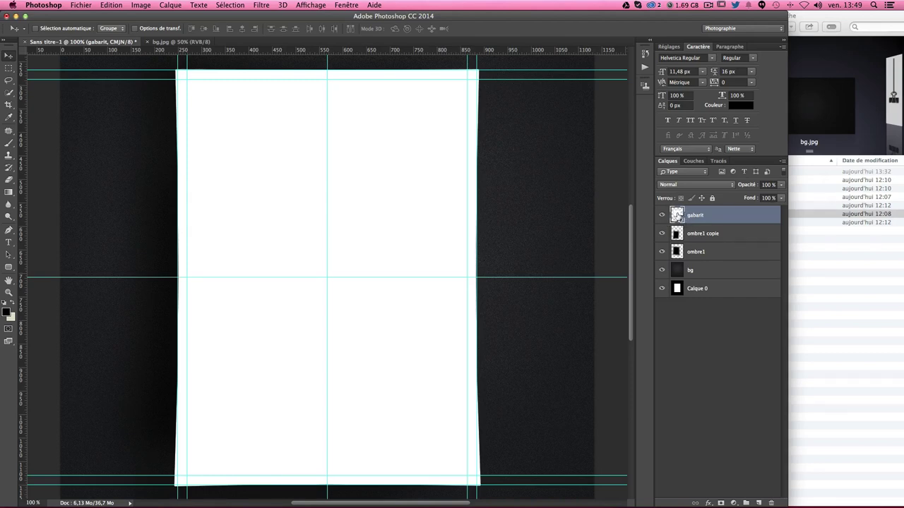
pyautogui.doubleClick(676, 215)
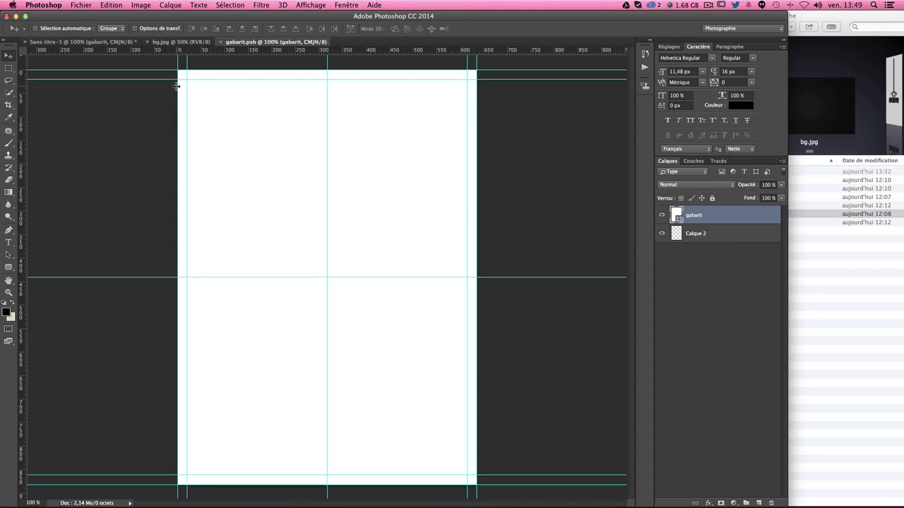
# Open 1.jpg in Photoshop, copy the whole blue poster, close it, and paste into gabarit.psb.
pyautogui.click(836, 277)
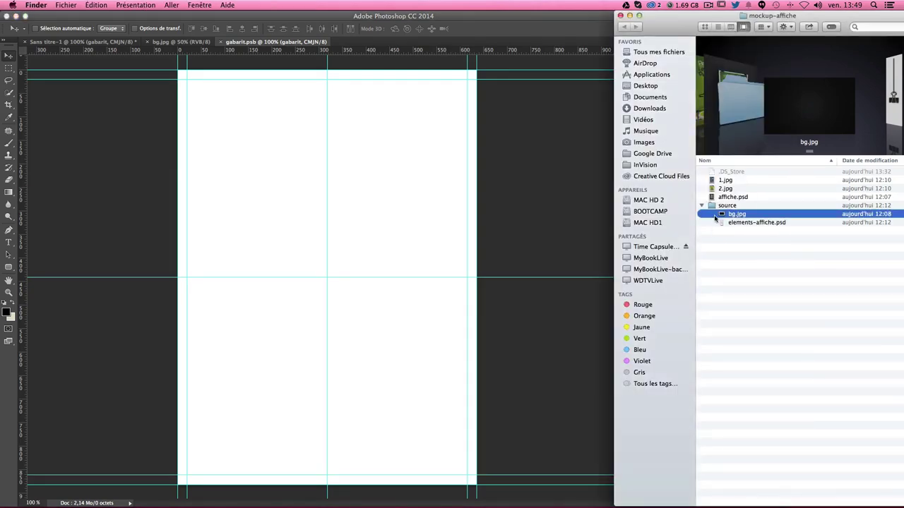
pyautogui.click(722, 181)
pyautogui.rightClick(722, 181)
pyautogui.moveTo(749, 193)
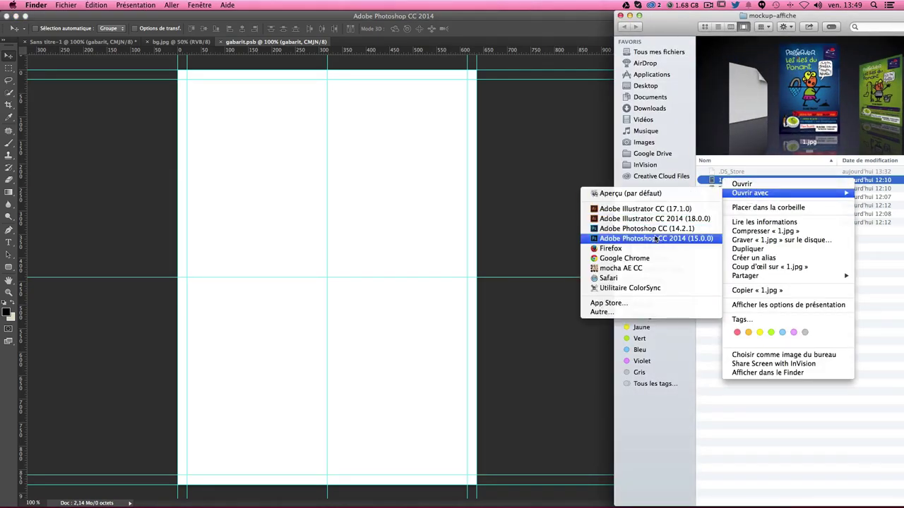
pyautogui.click(656, 238)
pyautogui.press('super+a')
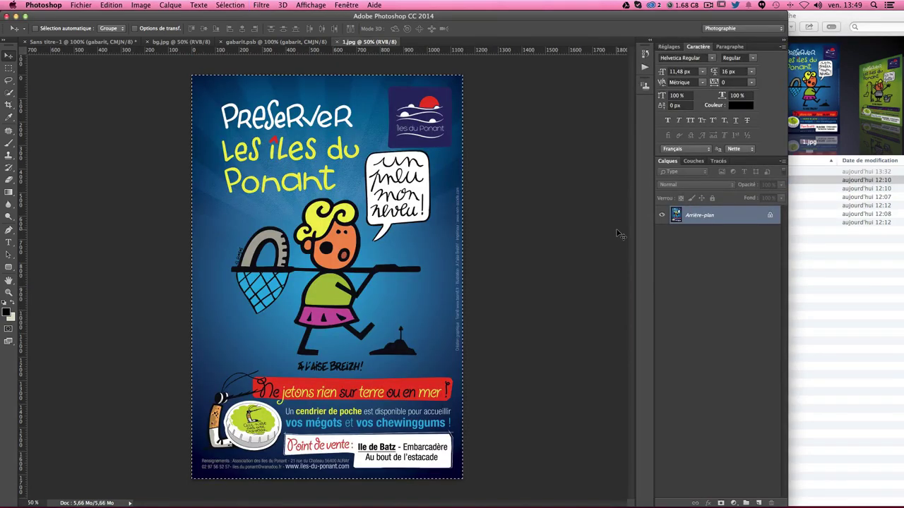
pyautogui.press('super+c')
pyautogui.press('super+w')
pyautogui.press('super+v')
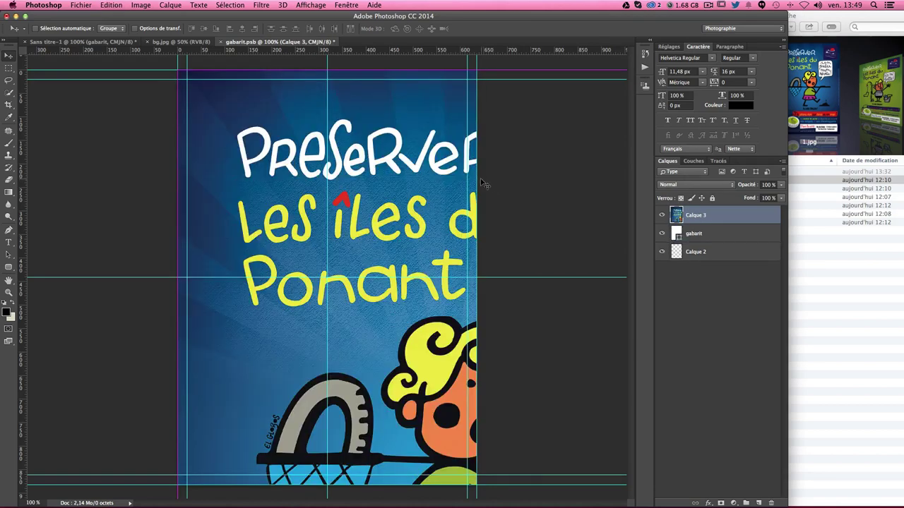
# Free Transform the pasted blue poster to fit the template page.
pyautogui.press('super+t')
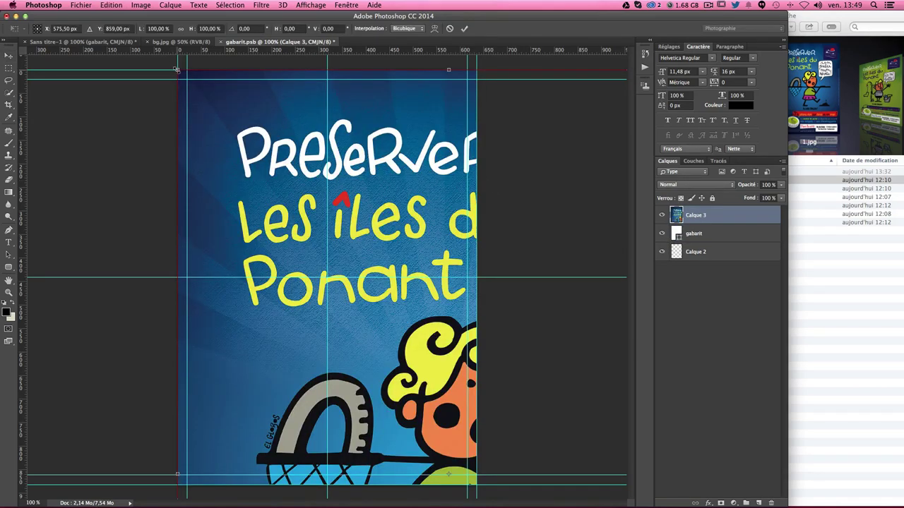
pyautogui.moveTo(177, 69); pyautogui.dragTo(422, 433)
pyautogui.moveTo(422, 365)
pyautogui.mouseDown()
pyautogui.moveTo(251, 99)
pyautogui.moveTo(262, 113)
pyautogui.mouseUp()
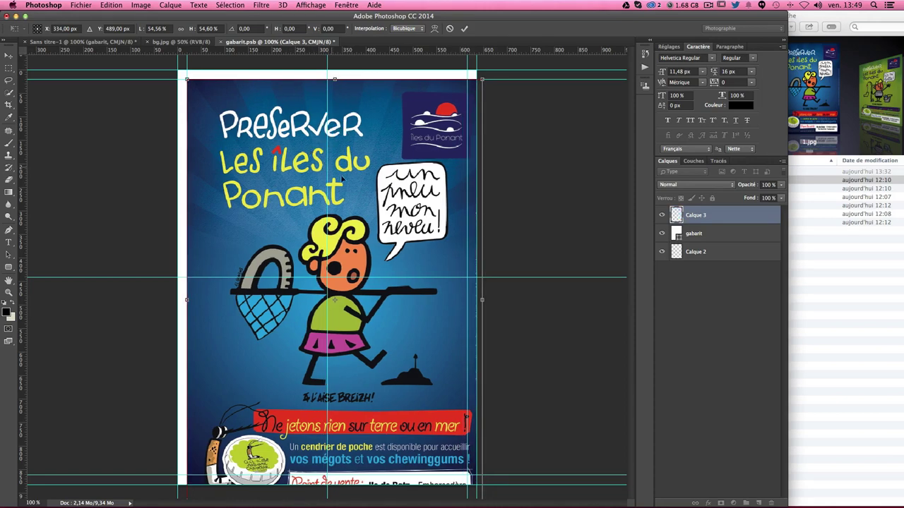
pyautogui.moveTo(486, 79); pyautogui.dragTo(469, 94)
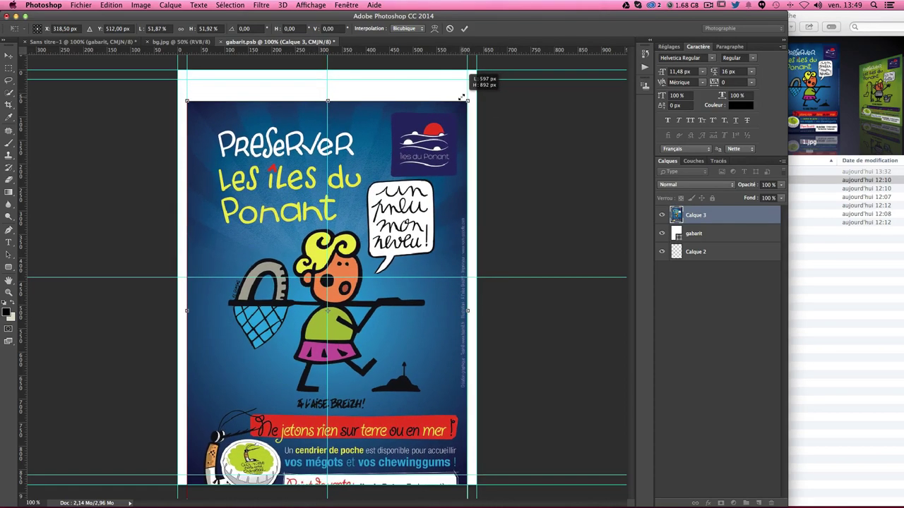
pyautogui.moveTo(424, 148); pyautogui.dragTo(423, 122)
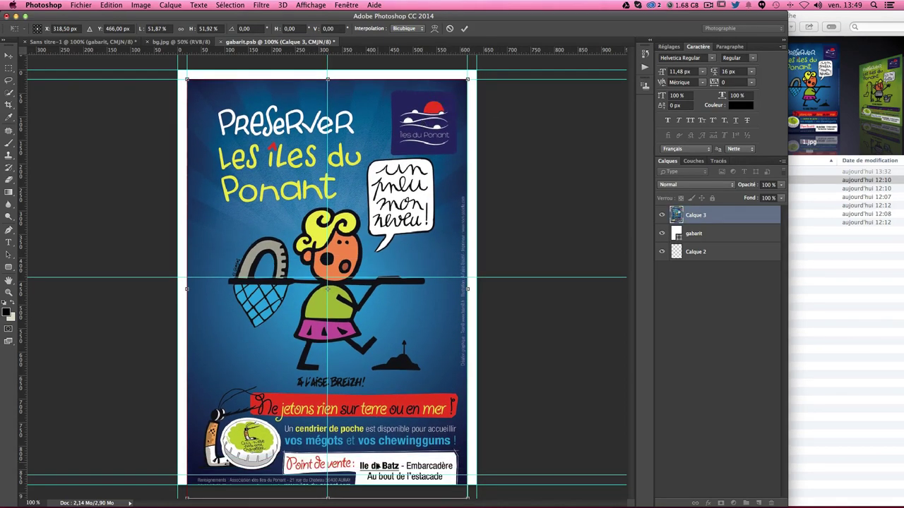
pyautogui.moveTo(329, 498); pyautogui.dragTo(328, 475)
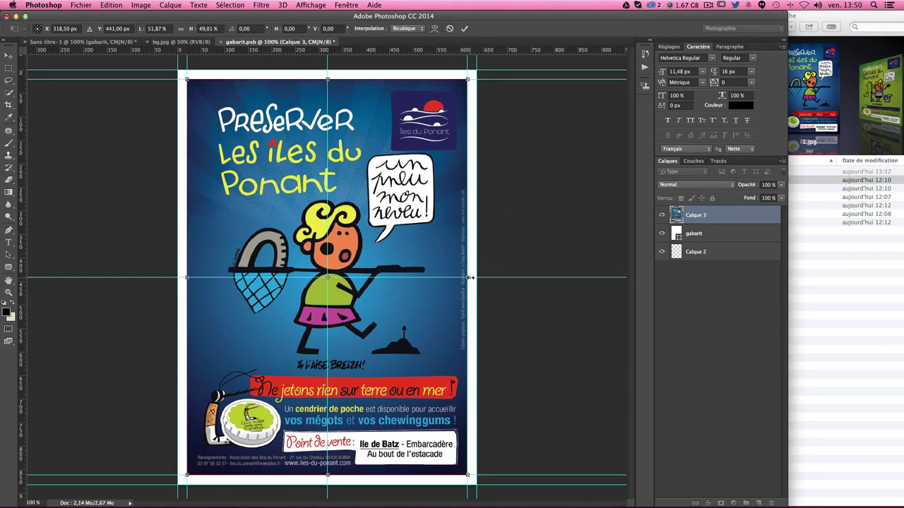
pyautogui.moveTo(469, 278); pyautogui.dragTo(467, 278)
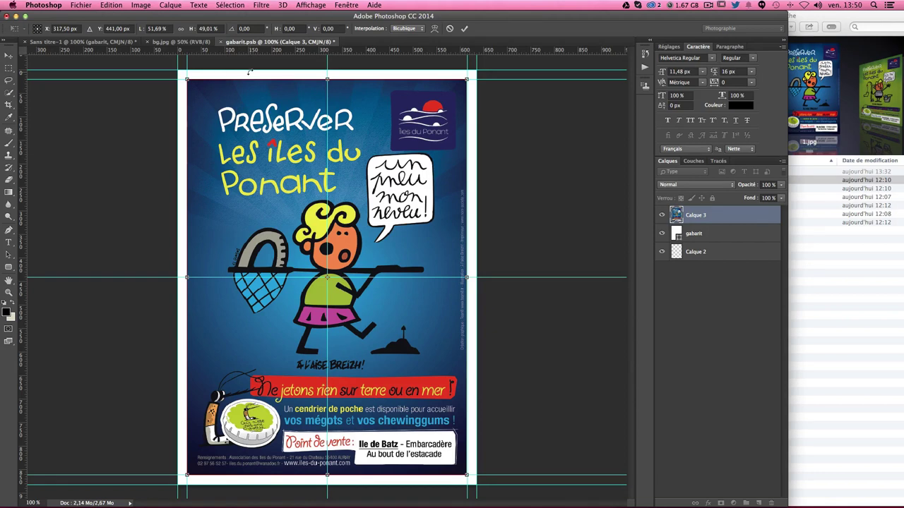
pyautogui.press('Return')
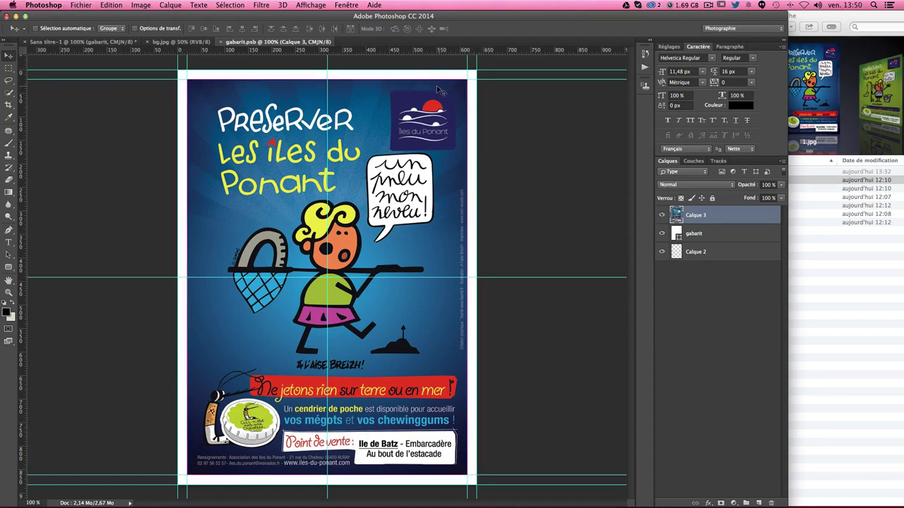
# Return to Sans titre-1, hide guides, and zoom out and in to review the blue-poster mockup.
pyautogui.click(64, 44)
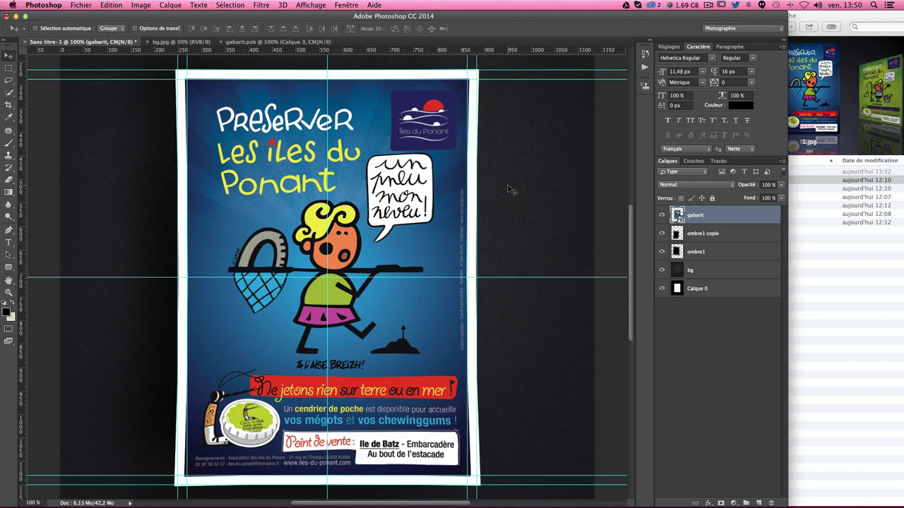
pyautogui.press('super')
pyautogui.press('super+semicolon')
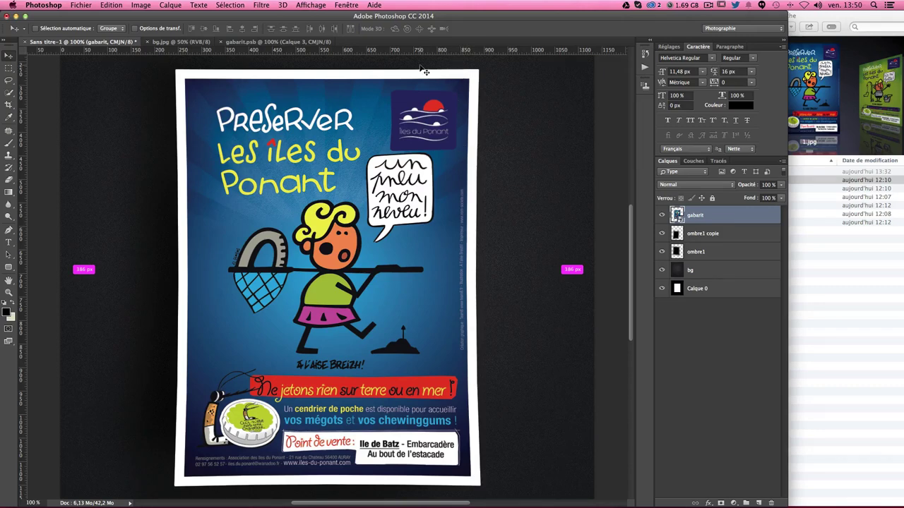
pyautogui.press('super+minus')
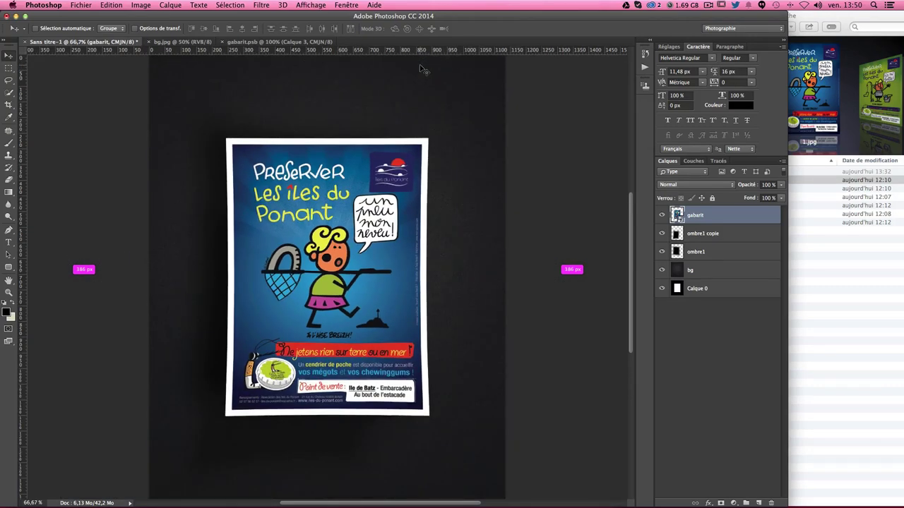
pyautogui.press('super+plus')
pyautogui.press('super+minus')
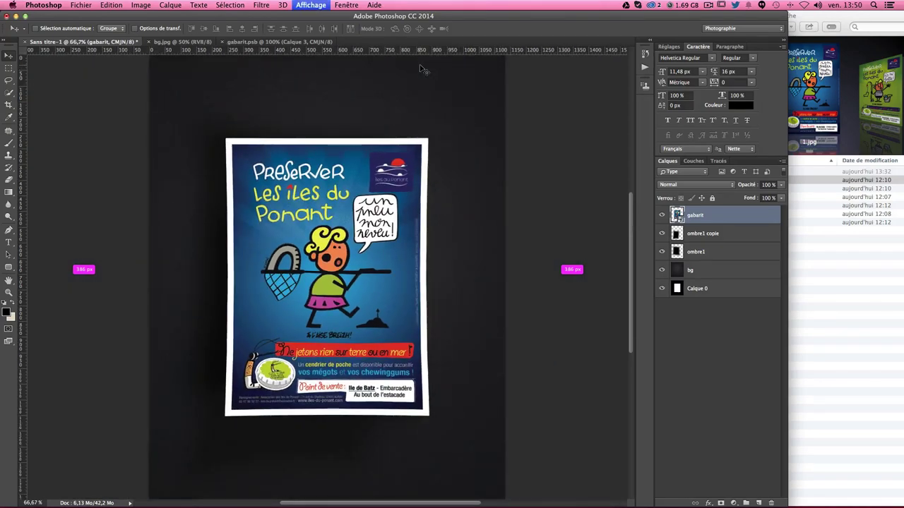
pyautogui.press('super+plus')
pyautogui.press('super+minus')
pyautogui.press('super+plus')
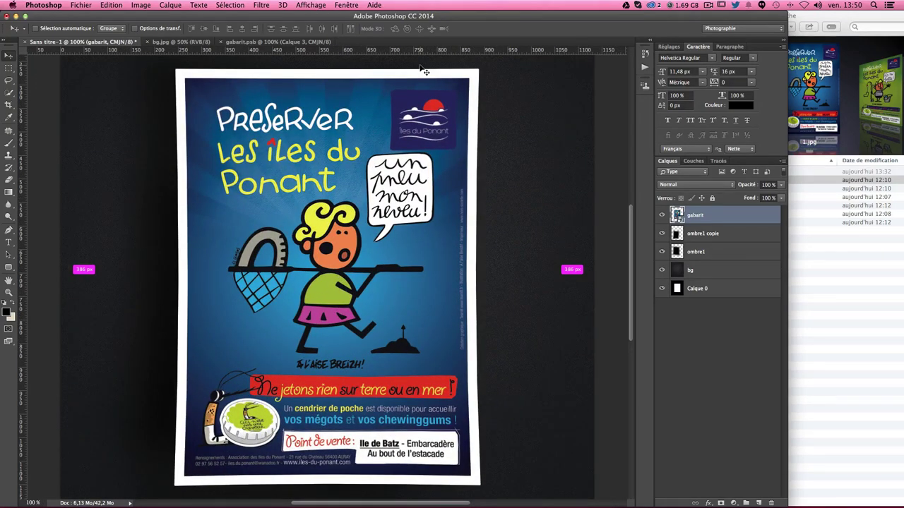
# Open 2.jpg in Photoshop and drag the green poster into gabarit.psb as a new layer.
pyautogui.click(851, 300)
pyautogui.click(723, 189)
pyautogui.rightClick(722, 188)
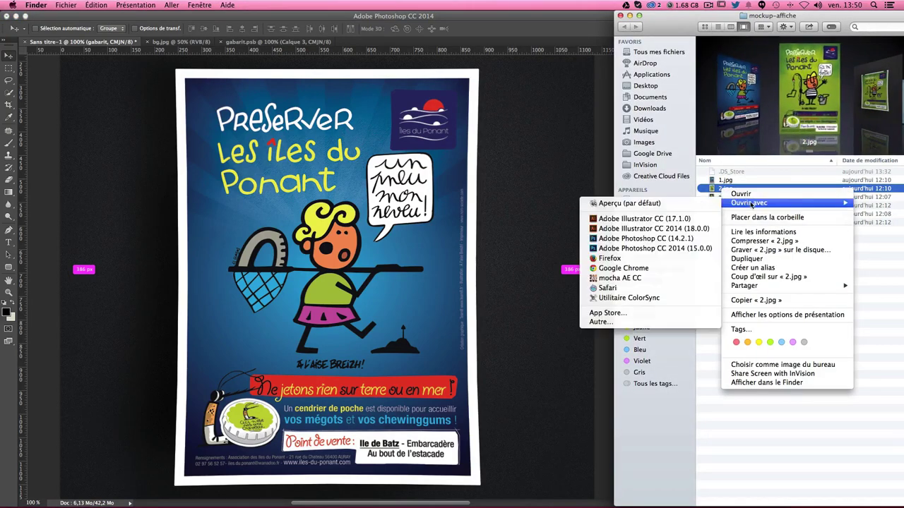
pyautogui.click(666, 250)
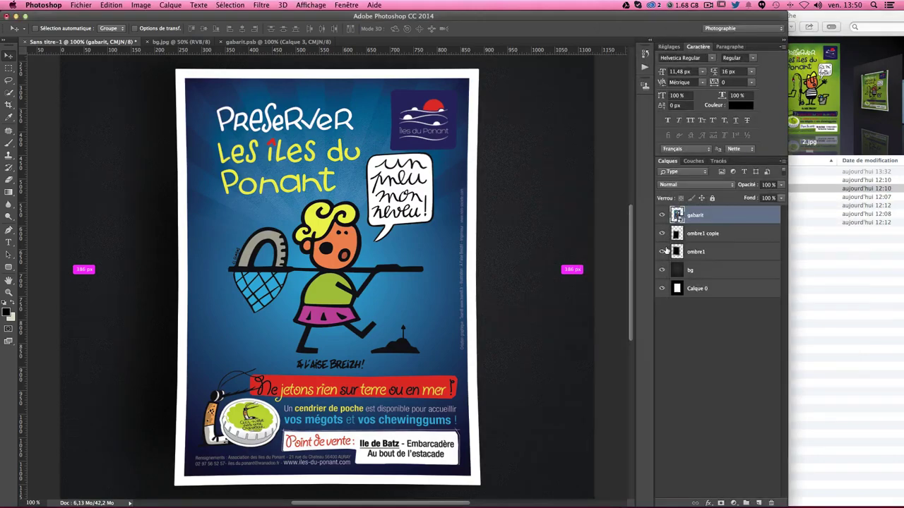
pyautogui.click(247, 43)
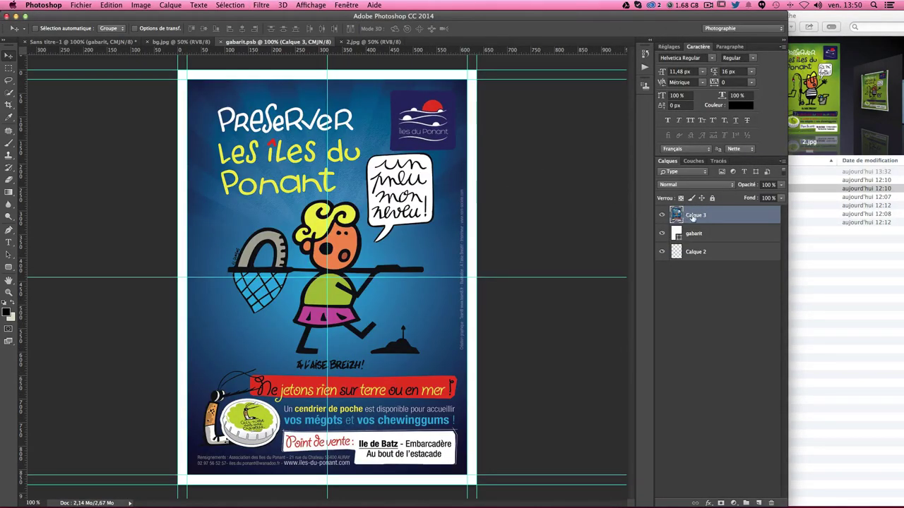
pyautogui.moveTo(685, 216); pyautogui.dragTo(633, 214)
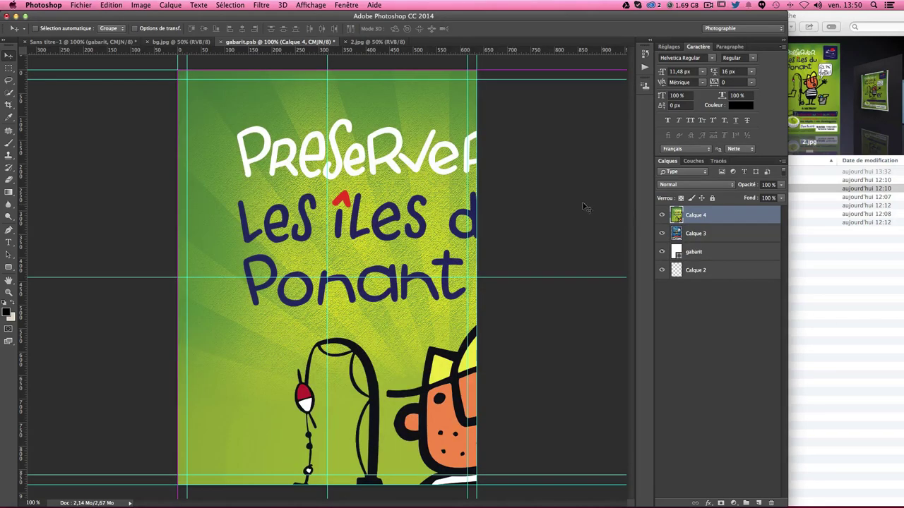
# Free Transform the green poster to fit the page, then view it in Sans titre-1.
pyautogui.hotkey('ctrl', 't')
pyautogui.moveTo(178, 68); pyautogui.dragTo(578, 452)
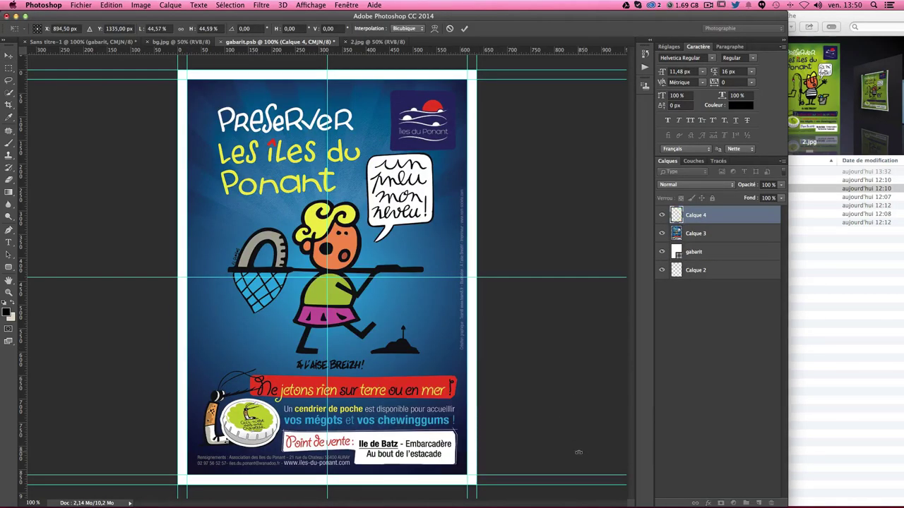
pyautogui.hotkey('ctrl', 'z')
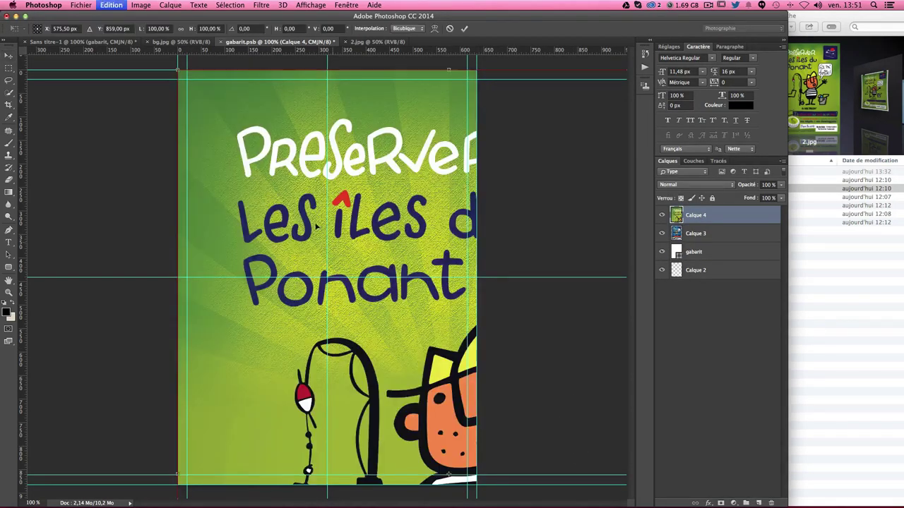
pyautogui.moveTo(200, 92); pyautogui.dragTo(232, 134)
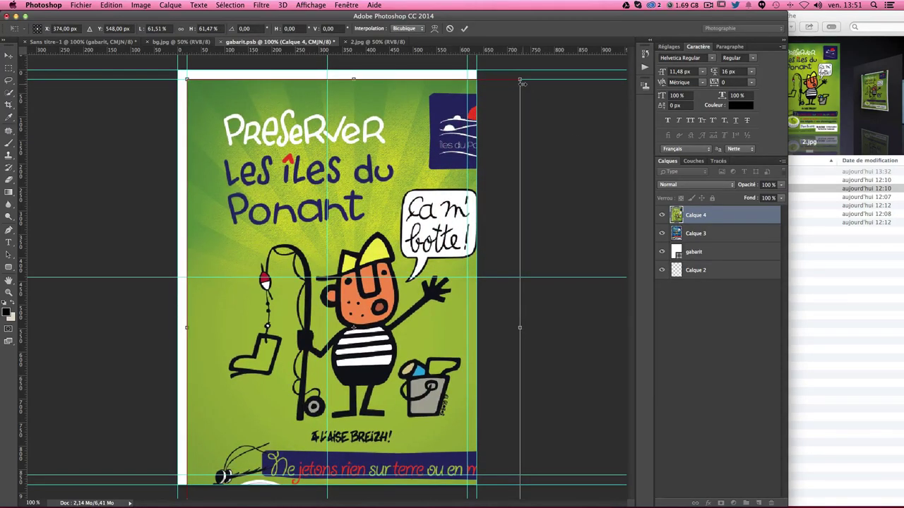
pyautogui.moveTo(520, 79); pyautogui.dragTo(452, 79)
pyautogui.hotkey('ctrl', 'z')
pyautogui.moveTo(520, 79); pyautogui.dragTo(457, 151)
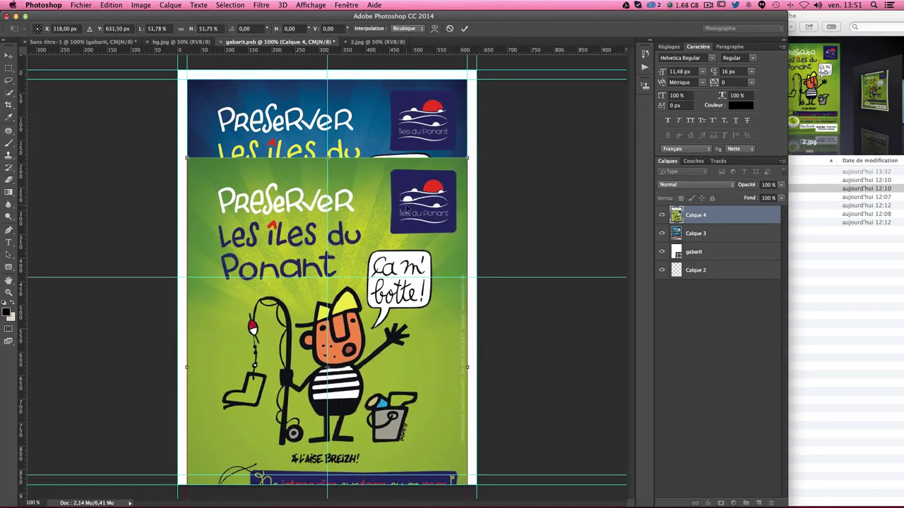
pyautogui.moveTo(388, 262); pyautogui.dragTo(388, 144)
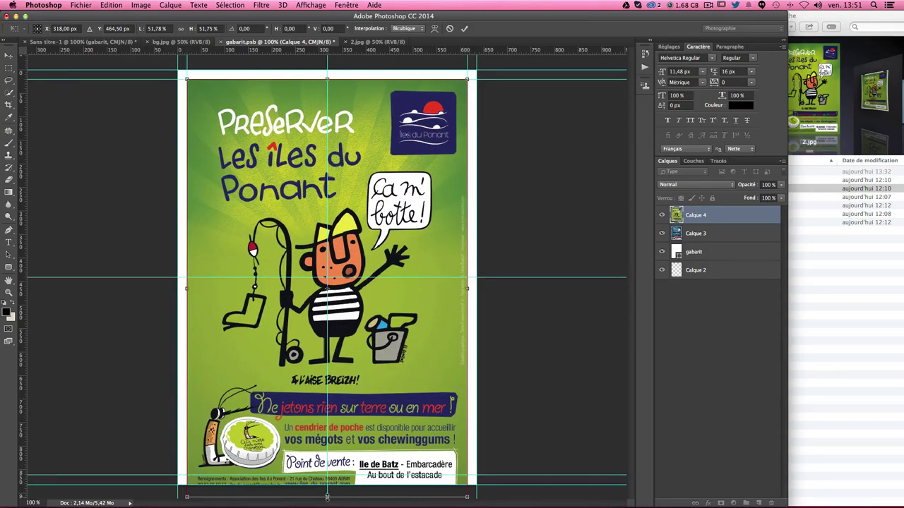
pyautogui.moveTo(327, 497); pyautogui.dragTo(331, 477)
pyautogui.press('Return')
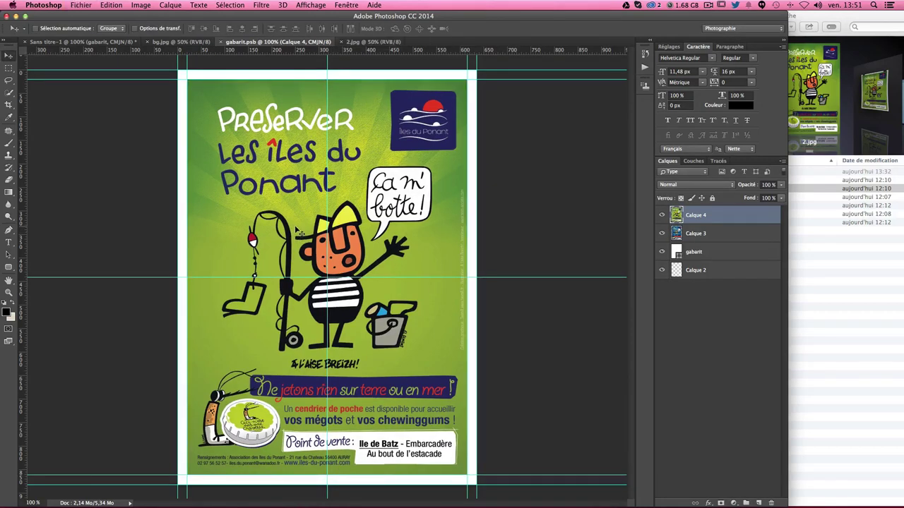
pyautogui.click(83, 42)
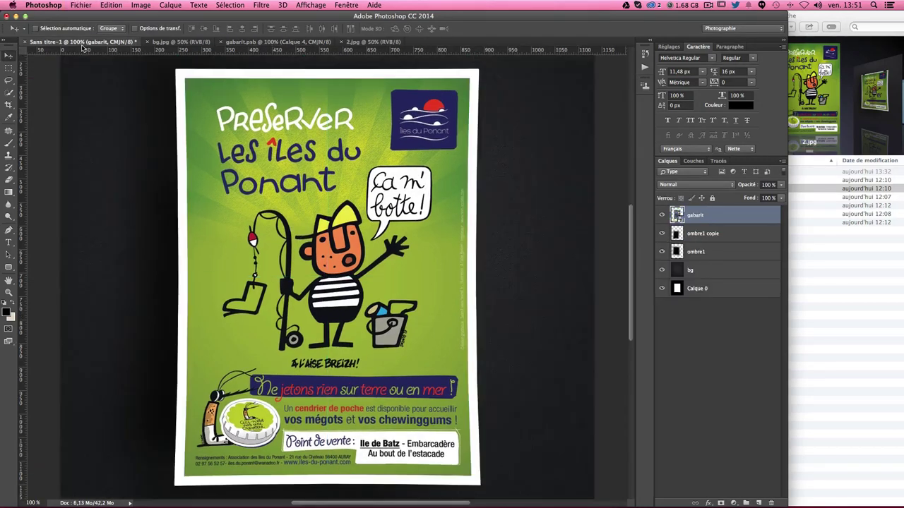
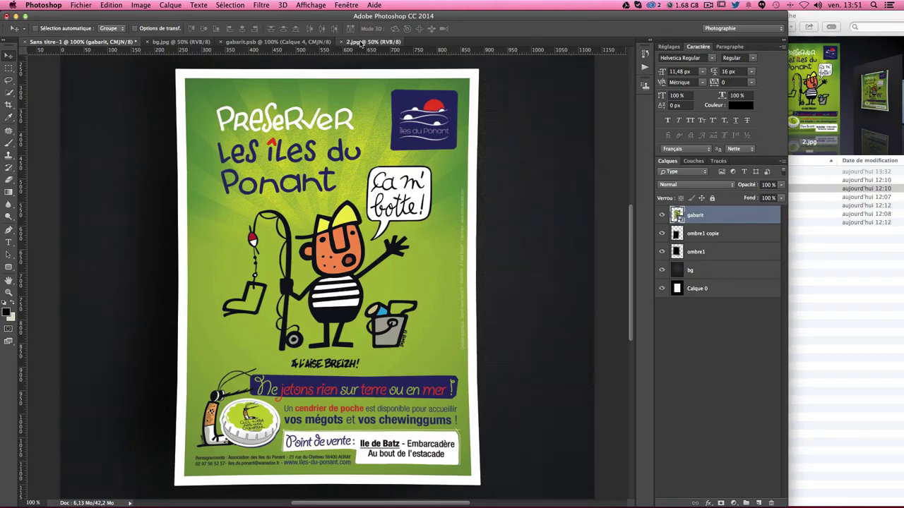
# Hide Calque 4 in gabarit so the Sans titre-1 mockup shows the blue poster, then bring Finder forward.
pyautogui.click(358, 43)
pyautogui.click(296, 43)
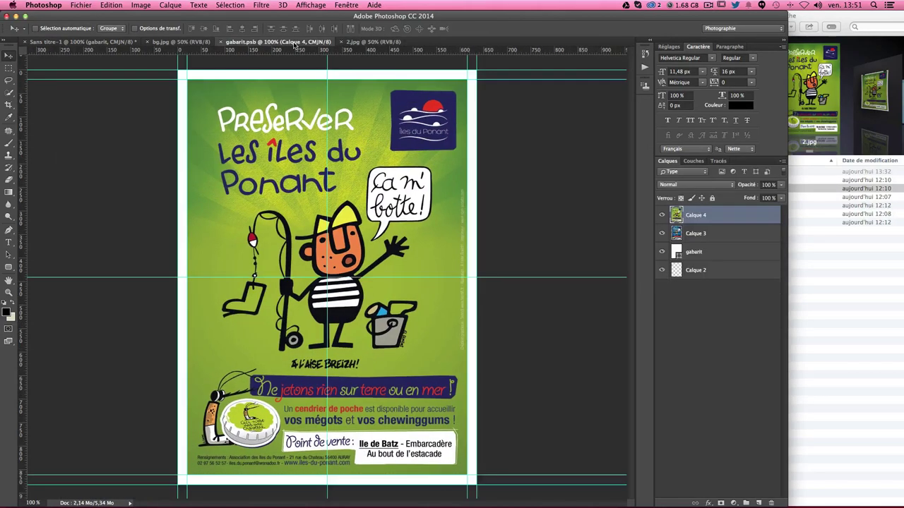
pyautogui.click(662, 215)
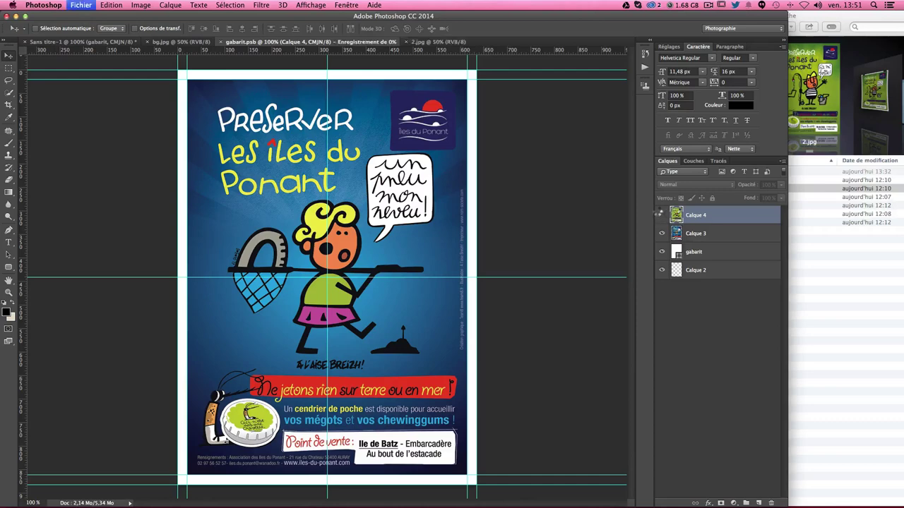
pyautogui.click(71, 43)
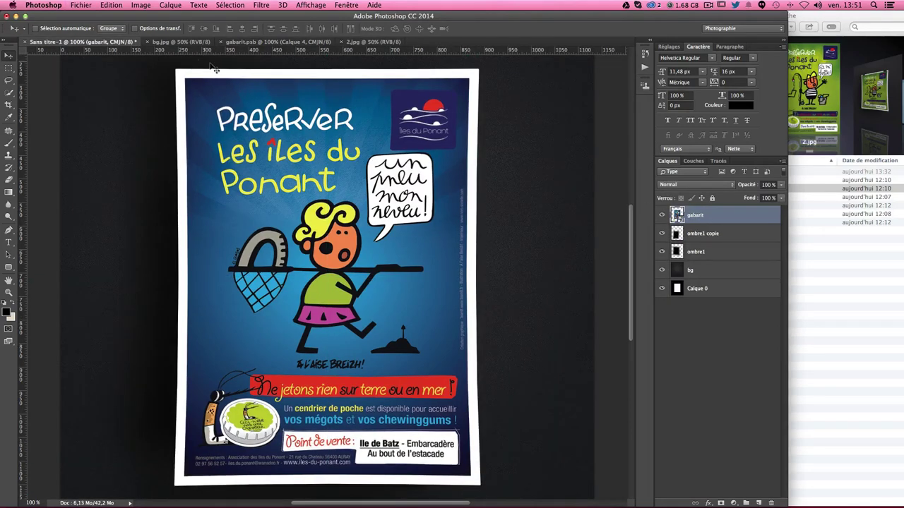
pyautogui.click(826, 318)
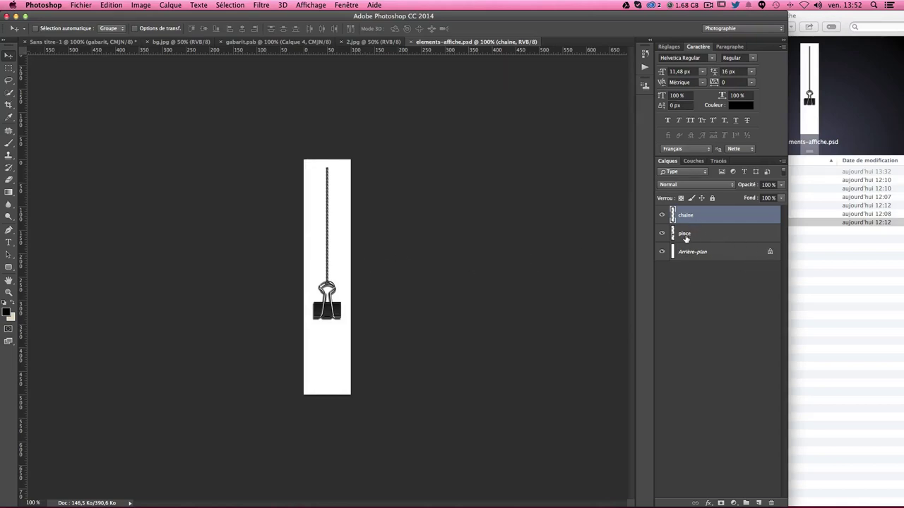
# Merge the pince and chaine layers into one chaine layer, select all, and return to Sans titre-1.
pyautogui.keyDown('shift'); pyautogui.click(685, 234); pyautogui.keyUp('shift')
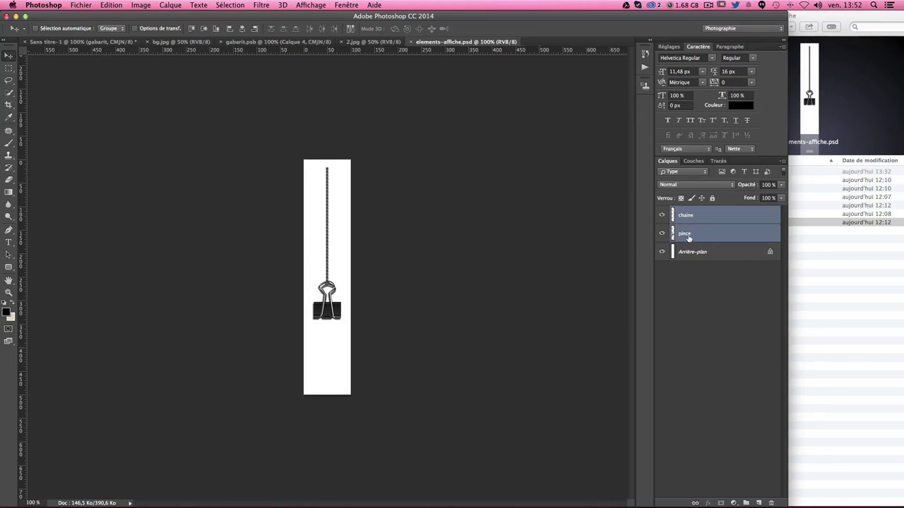
pyautogui.rightClick(688, 237)
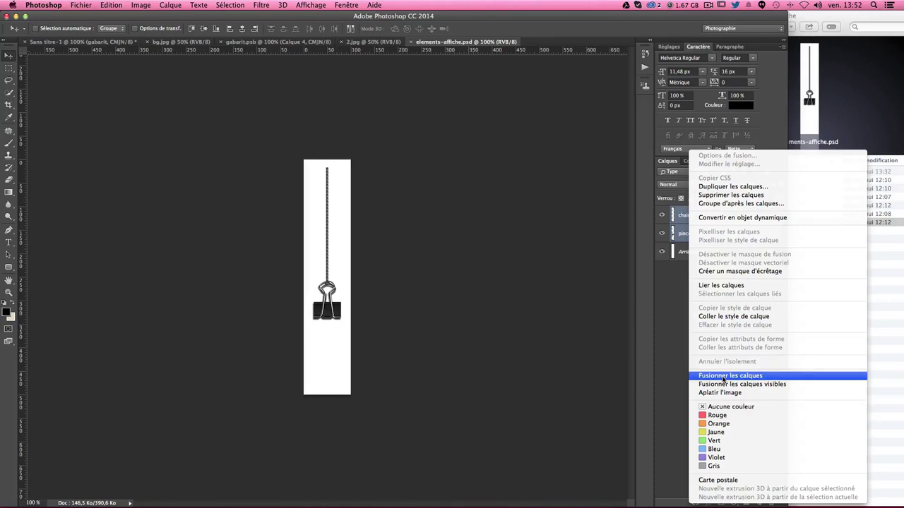
pyautogui.click(723, 378)
pyautogui.hotkey('ctrl', 'a')
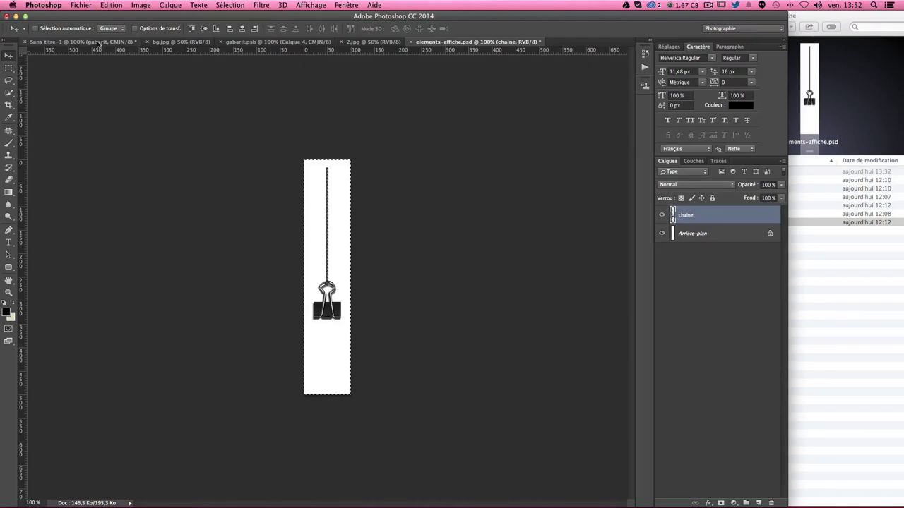
pyautogui.click(113, 41)
# Paste the clip and string into the mockup as a layer named attache-gauche.
pyautogui.scroll(4, 535, 210)
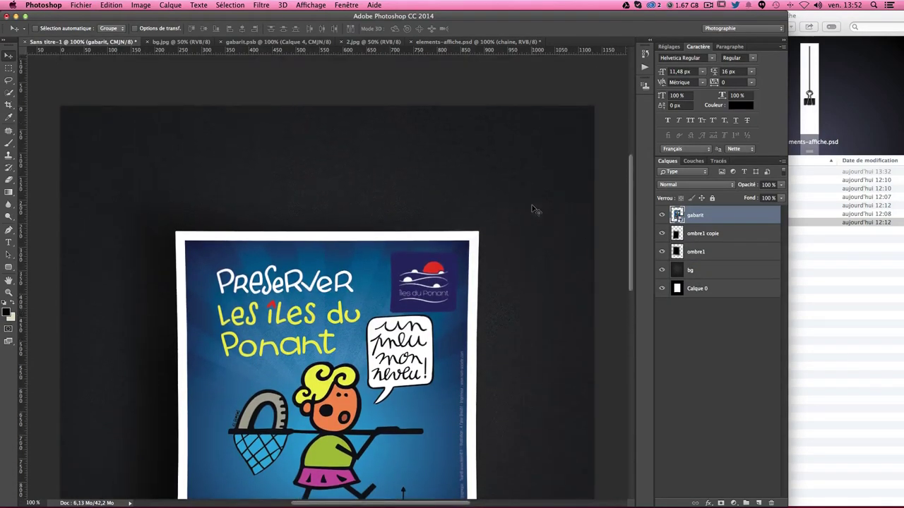
pyautogui.hotkey('ctrl', 'v')
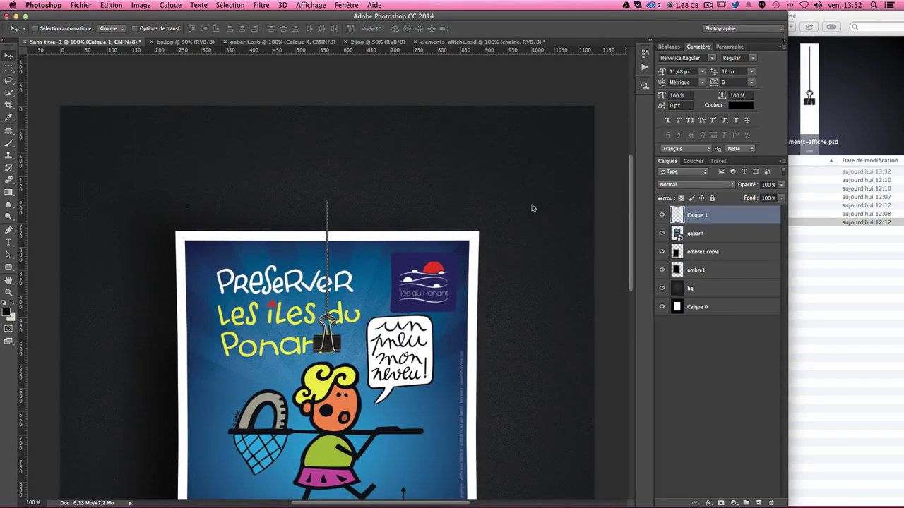
pyautogui.scroll(-1, 413, 305)
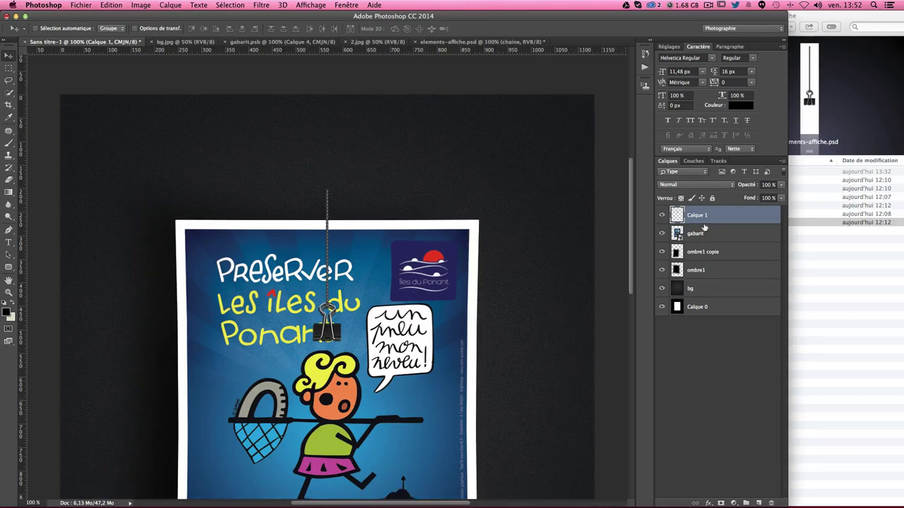
pyautogui.doubleClick(697, 216)
pyautogui.write('p')
pyautogui.write('gauche')
pyautogui.press('Return')
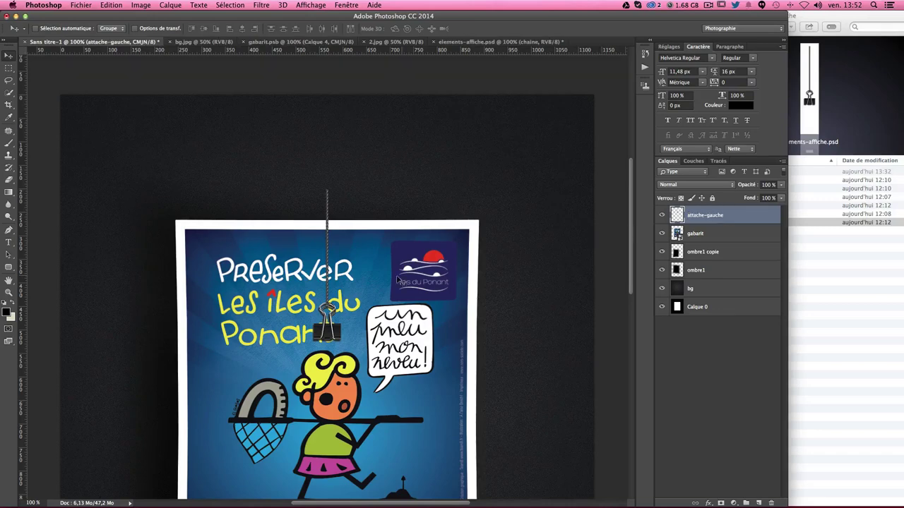
# Position the attache-gauche clip on the poster's top-left corner.
pyautogui.moveTo(332, 360); pyautogui.dragTo(211, 242)
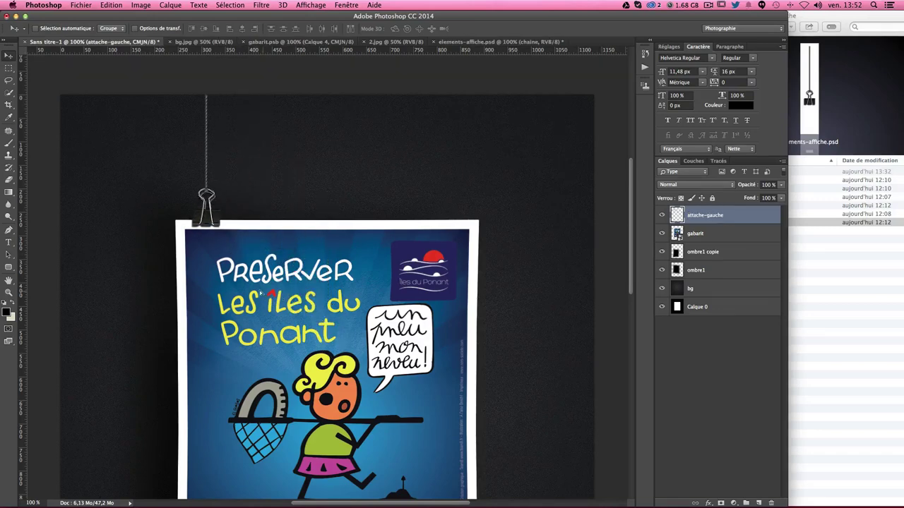
pyautogui.moveTo(265, 291); pyautogui.dragTo(261, 291)
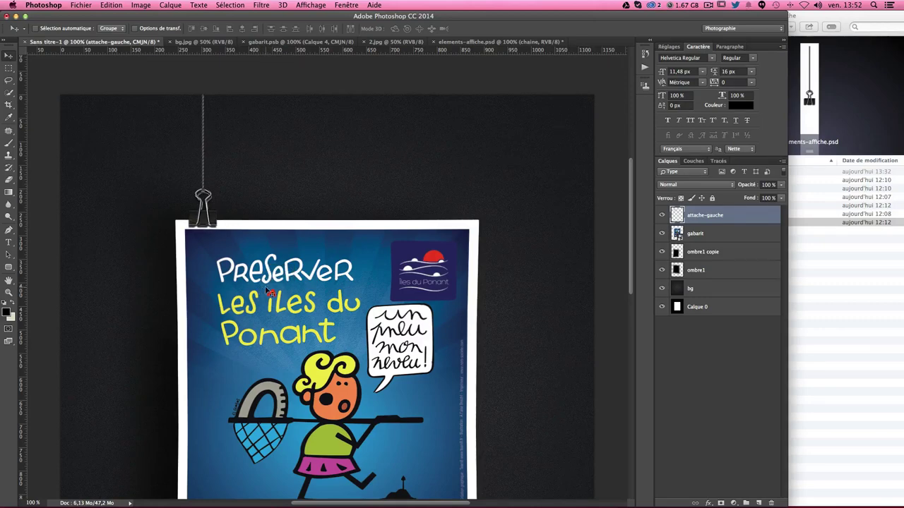
pyautogui.press('Right')
pyautogui.press('Right')
pyautogui.press('Right')
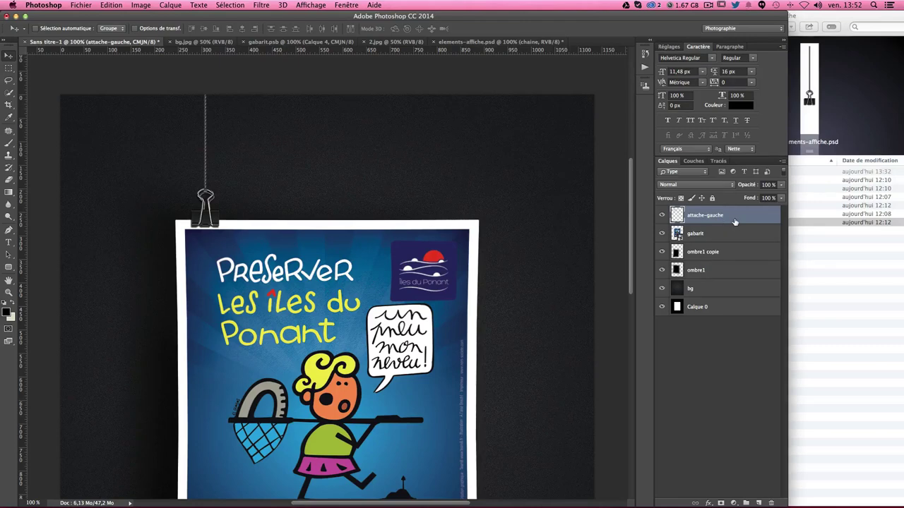
# Give attache-gauche a Produit drop shadow: 50% opacity, 45° angle, 5 px distance, 10 px size.
pyautogui.doubleClick(735, 221)
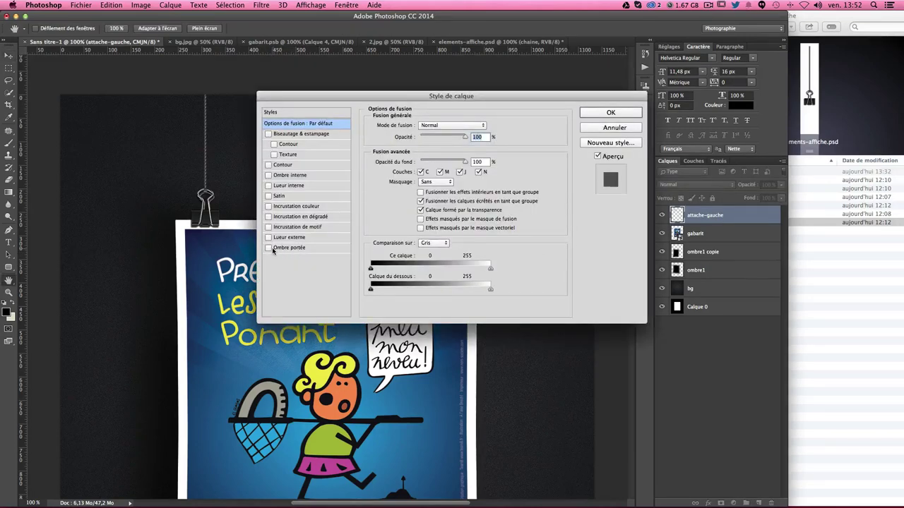
pyautogui.click(270, 250)
pyautogui.moveTo(402, 95); pyautogui.dragTo(541, 95)
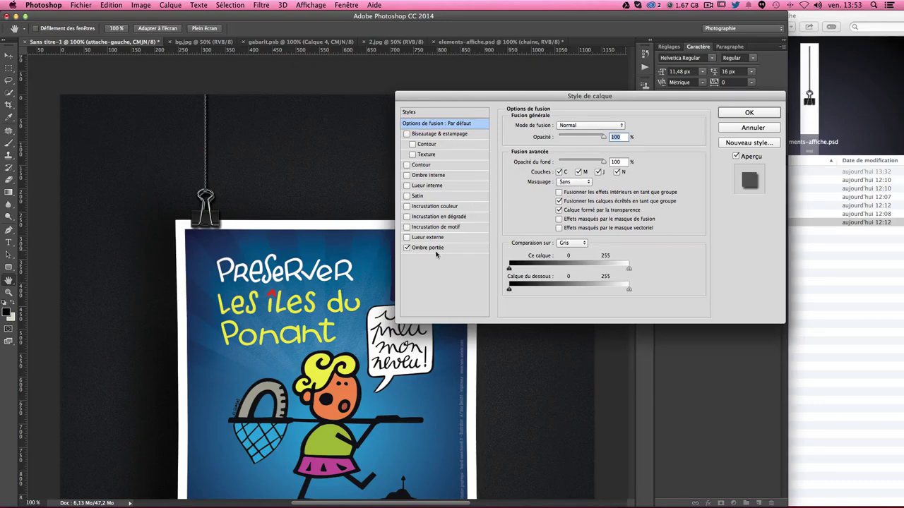
pyautogui.click(414, 251)
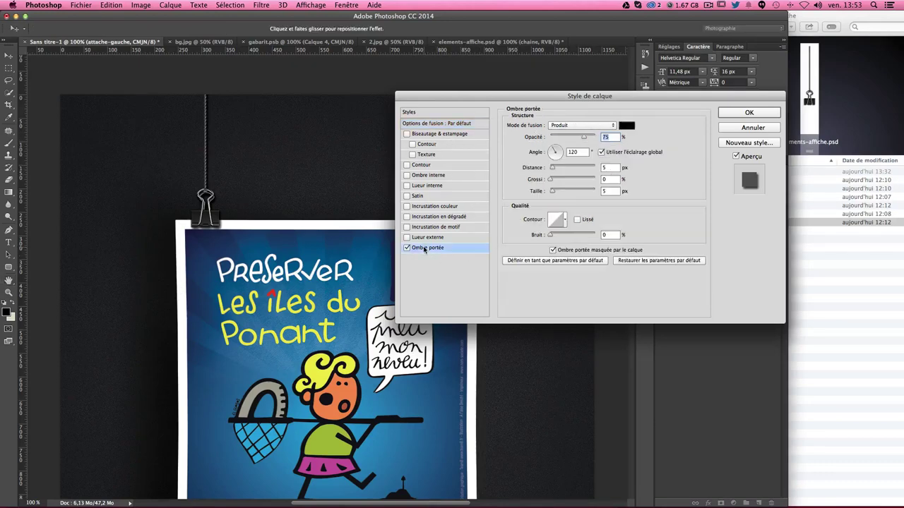
pyautogui.moveTo(556, 151); pyautogui.dragTo(562, 147)
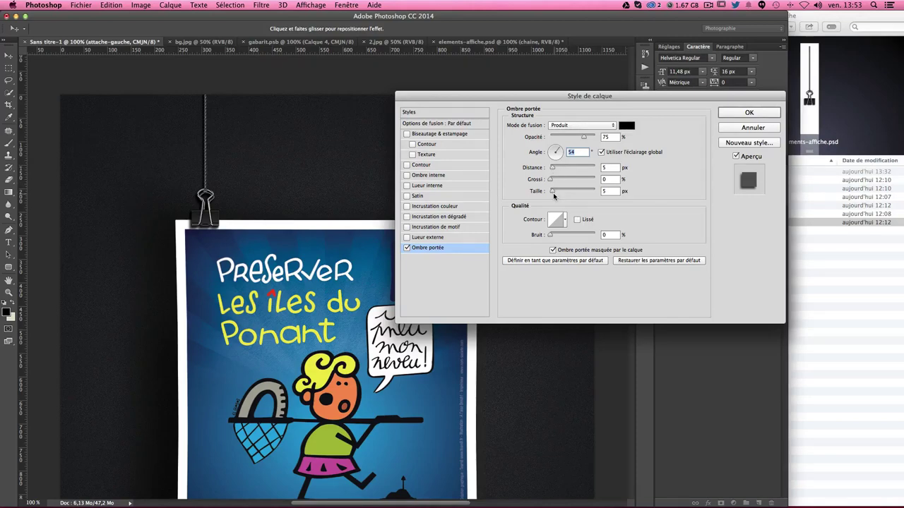
pyautogui.moveTo(553, 191); pyautogui.dragTo(554, 192)
pyautogui.moveTo(552, 167); pyautogui.dragTo(553, 169)
pyautogui.moveTo(555, 191); pyautogui.dragTo(554, 191)
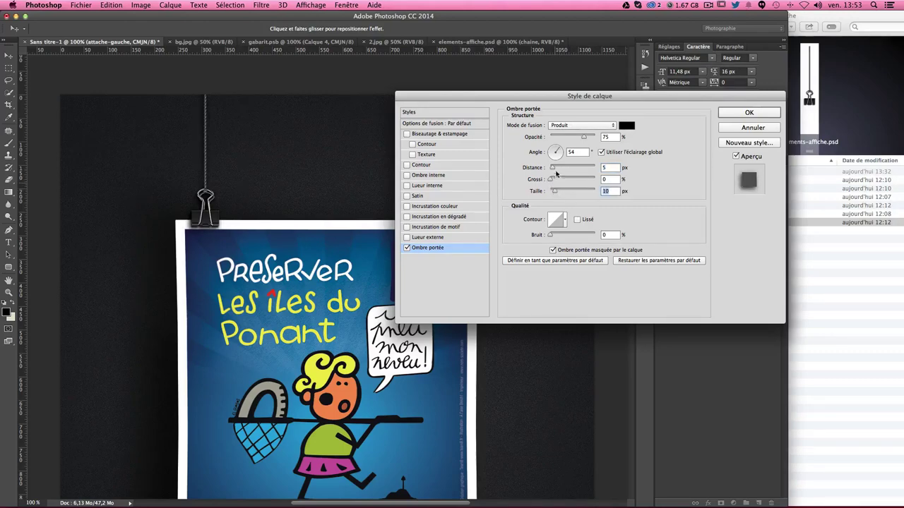
pyautogui.click(560, 150)
pyautogui.click(585, 139)
pyautogui.moveTo(585, 138); pyautogui.dragTo(579, 138)
pyautogui.write('50')
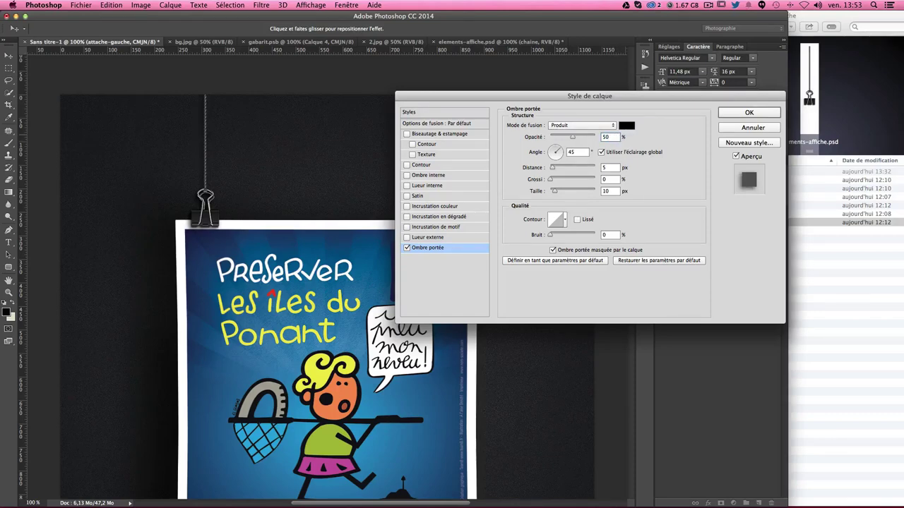
pyautogui.press('Return')
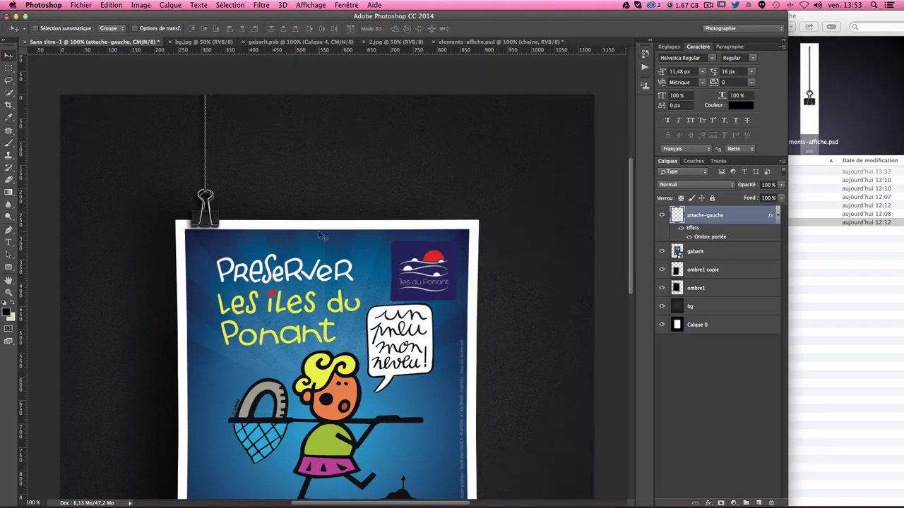
# Duplicate the left clip layer and rename the copy attache-droite.
pyautogui.scroll(-2, 322, 235)
pyautogui.scroll(2, 321, 236)
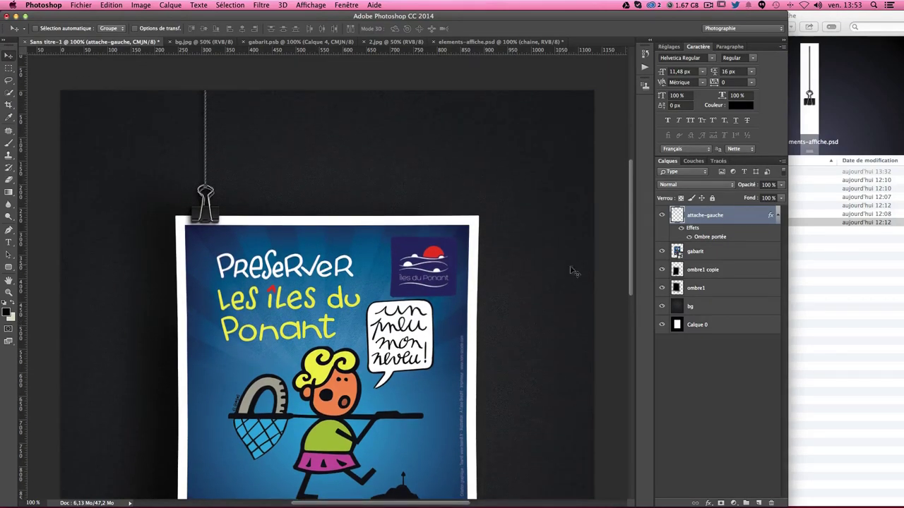
pyautogui.hotkey('ctrl', 'j')
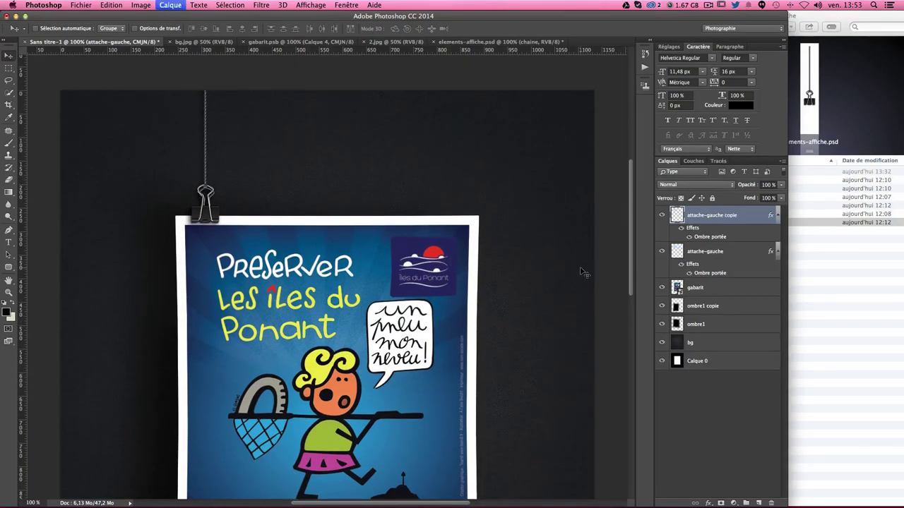
pyautogui.doubleClick(721, 216)
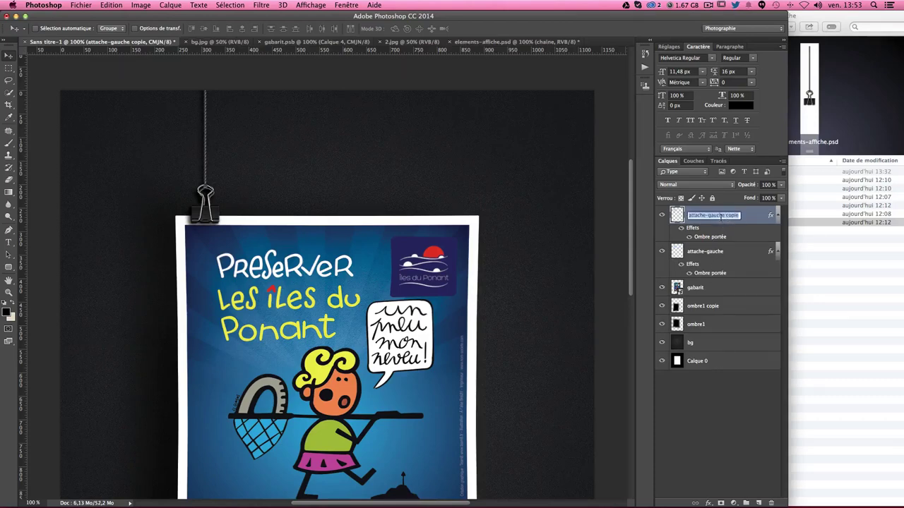
pyautogui.moveTo(709, 215); pyautogui.dragTo(751, 216)
pyautogui.write('droite')
pyautogui.press('Return')
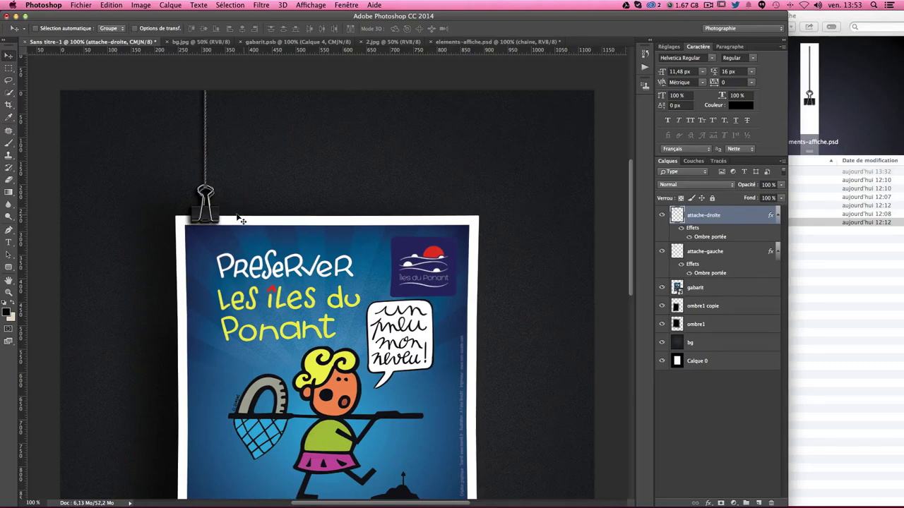
# Move attache-droite to the poster's top-right corner and check it at full view.
pyautogui.moveTo(226, 217); pyautogui.dragTo(472, 223)
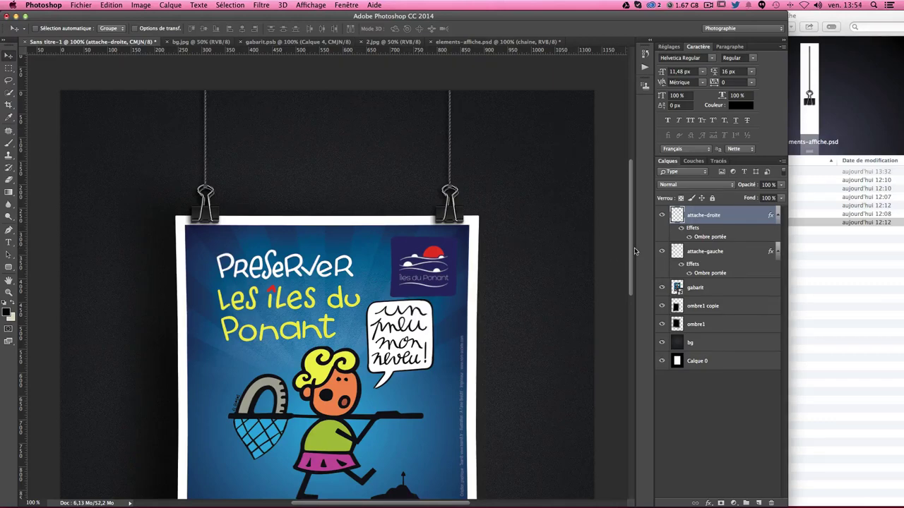
pyautogui.scroll(-2, 410, 290)
pyautogui.scroll(-4, 410, 291)
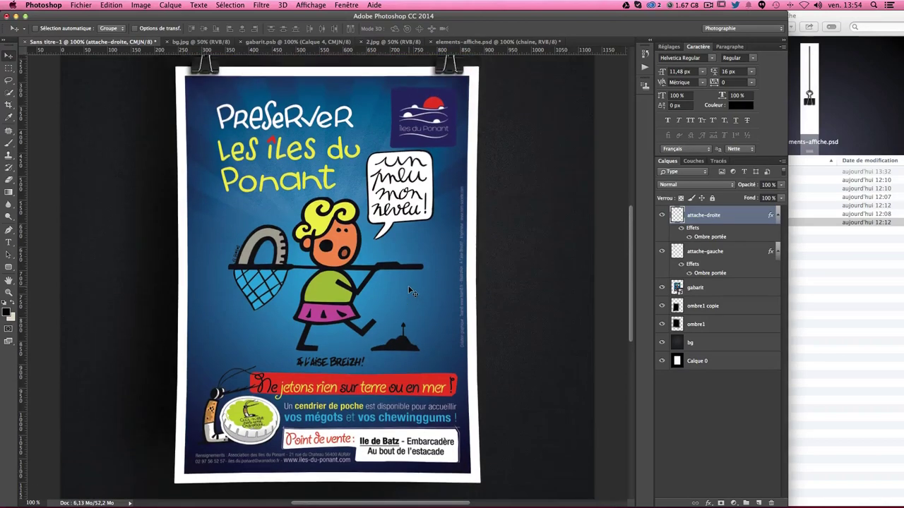
pyautogui.press('super+minus')
pyautogui.scroll(1, 409, 291)
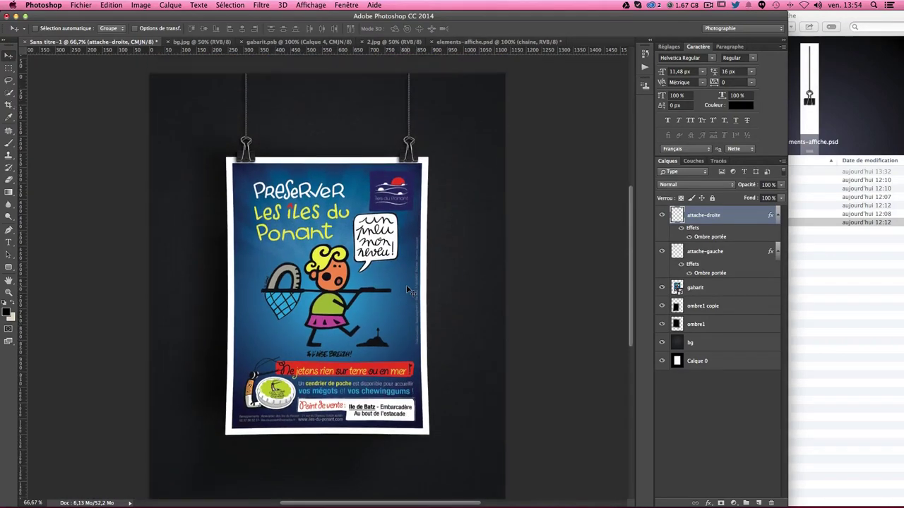
pyautogui.press('super+plus')
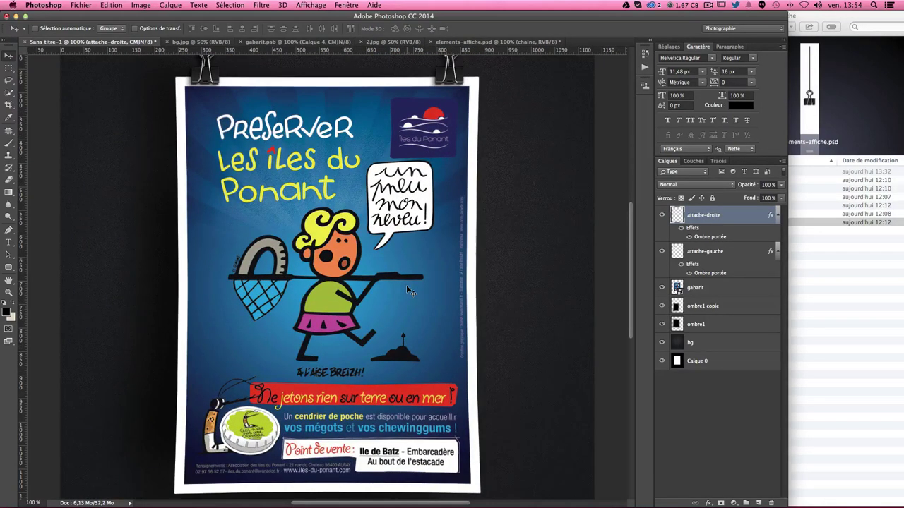
pyautogui.scroll(1, 408, 290)
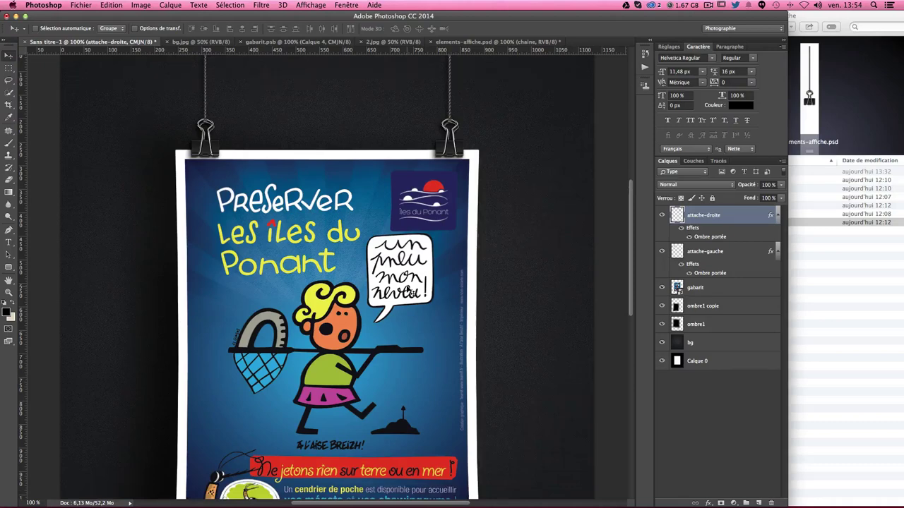
pyautogui.scroll(2, 409, 291)
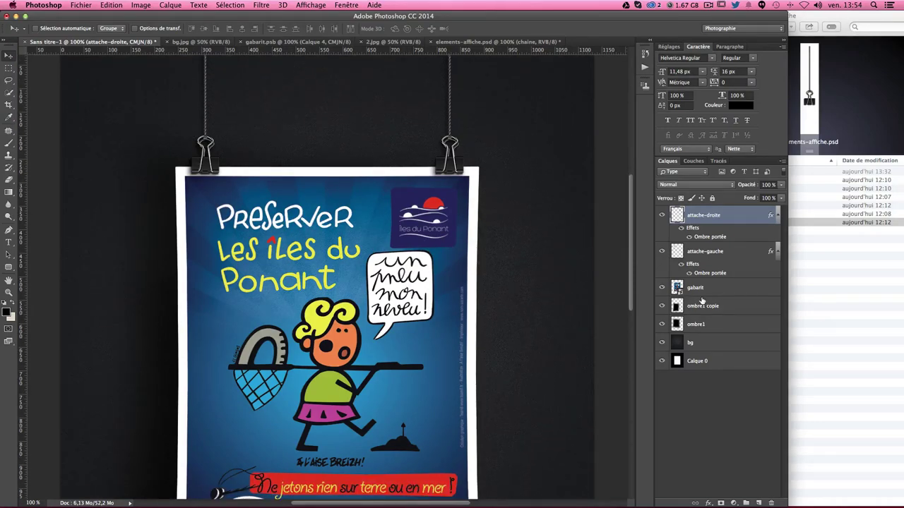
# Add a new layer named grains.
pyautogui.click(759, 502)
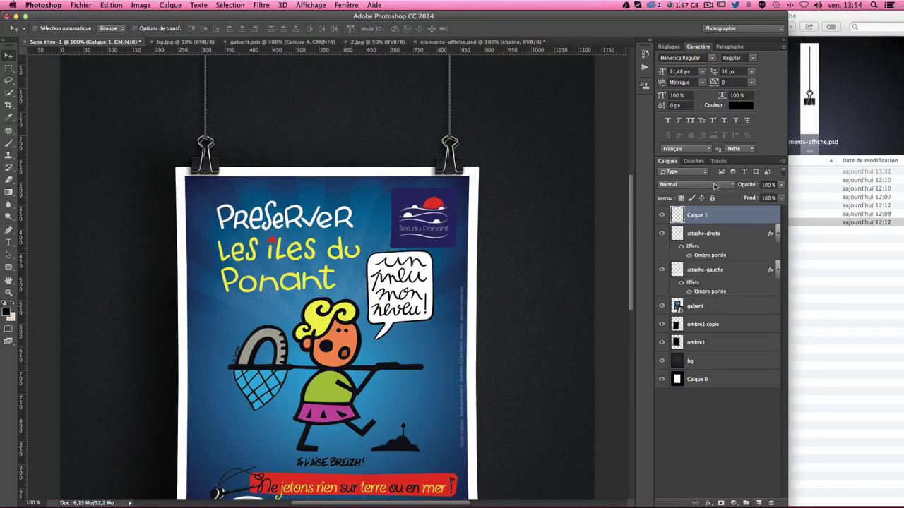
pyautogui.doubleClick(696, 215)
pyautogui.write('ins')
pyautogui.press('Return')
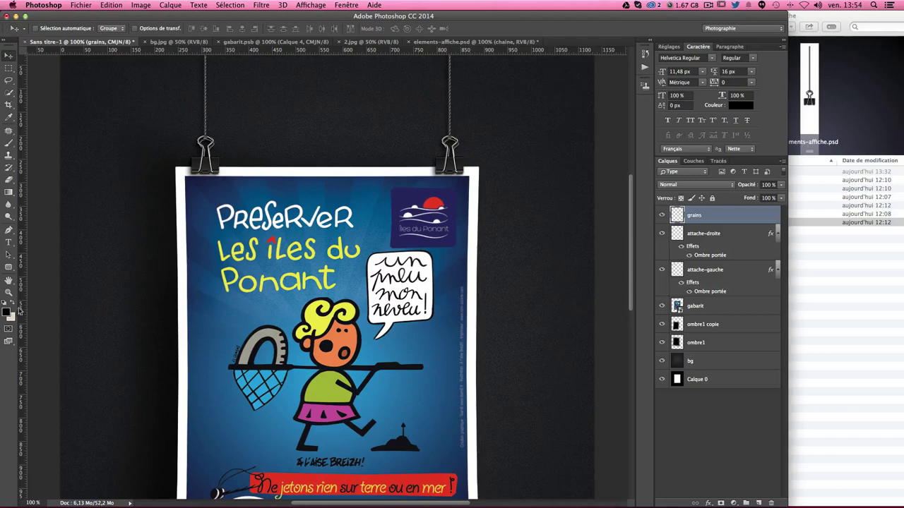
# Set the foreground colour to light grey #e9e9e9 and fill the grains layer with it.
pyautogui.click(12, 304)
pyautogui.click(7, 313)
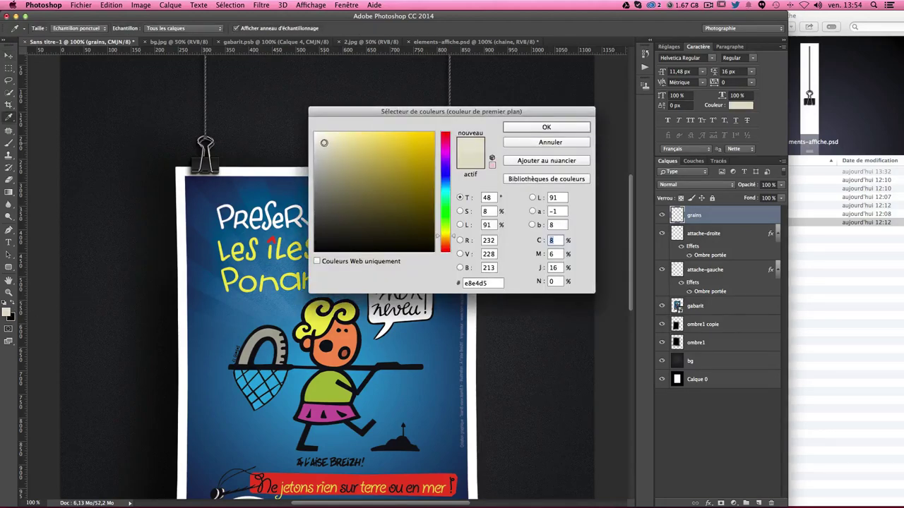
pyautogui.moveTo(324, 143); pyautogui.dragTo(315, 142)
pyautogui.click(518, 132)
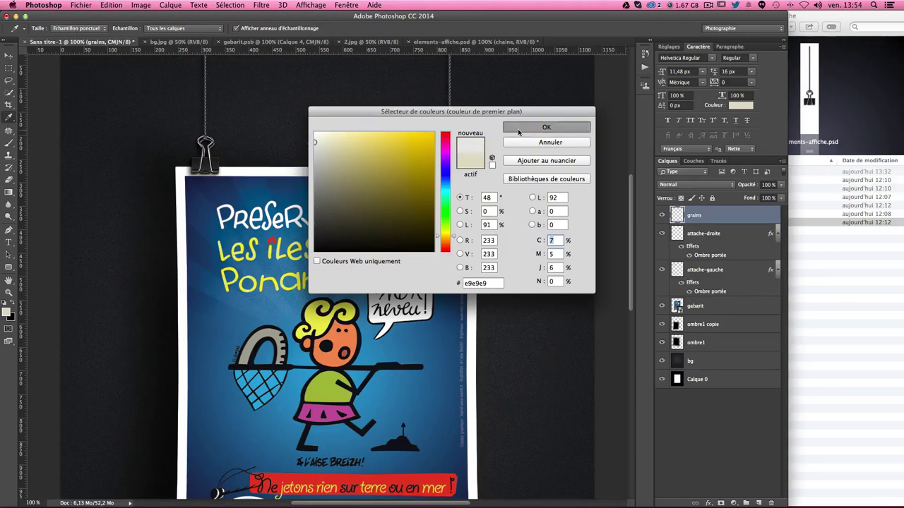
pyautogui.press('v')
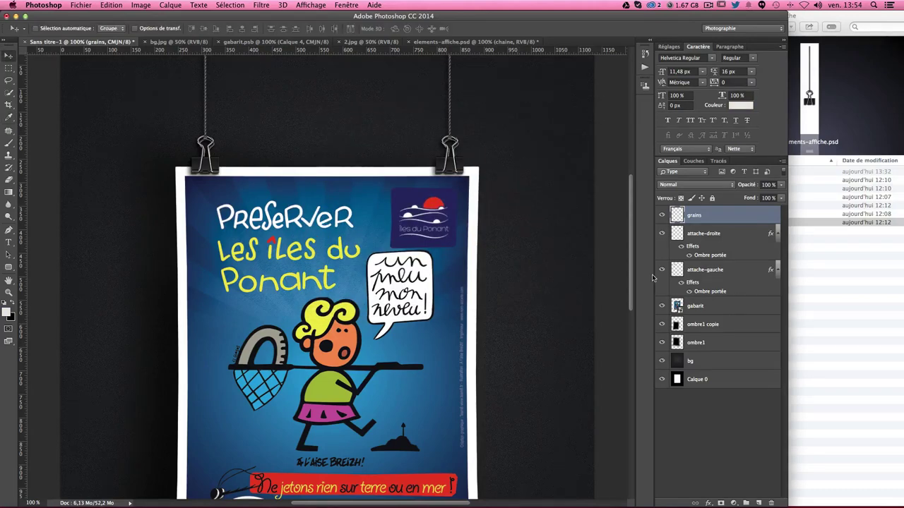
pyautogui.hotkey('alt', 'BackSpace')
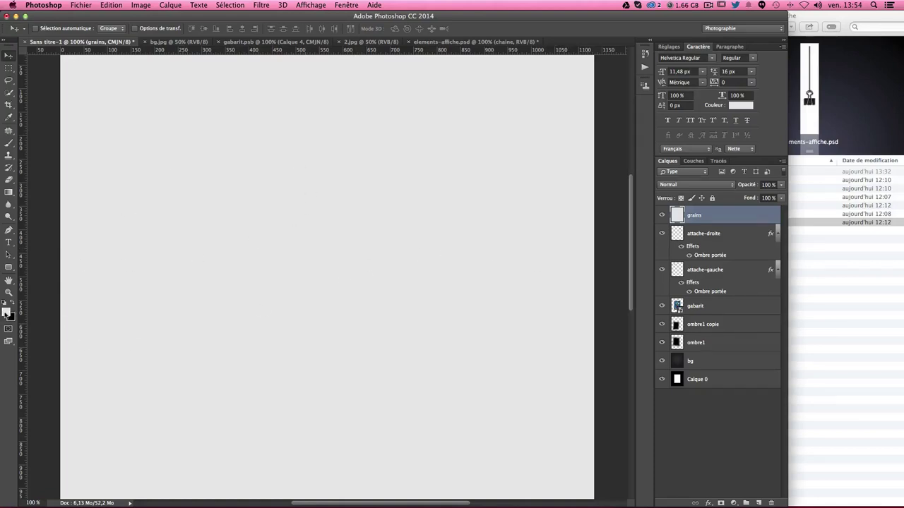
# Apply 15% Gaussian monochromatic noise to the grains layer.
pyautogui.click(261, 7)
pyautogui.moveTo(266, 108)
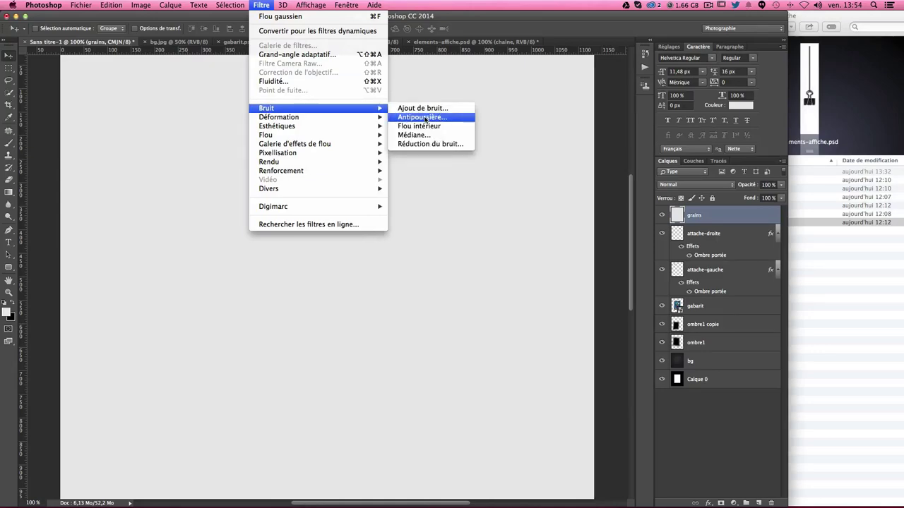
pyautogui.click(426, 110)
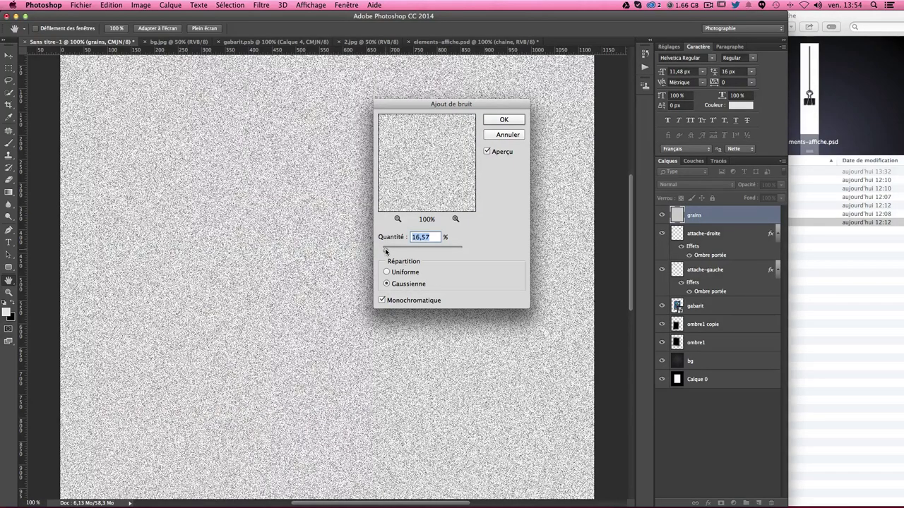
pyautogui.moveTo(386, 251); pyautogui.dragTo(385, 251)
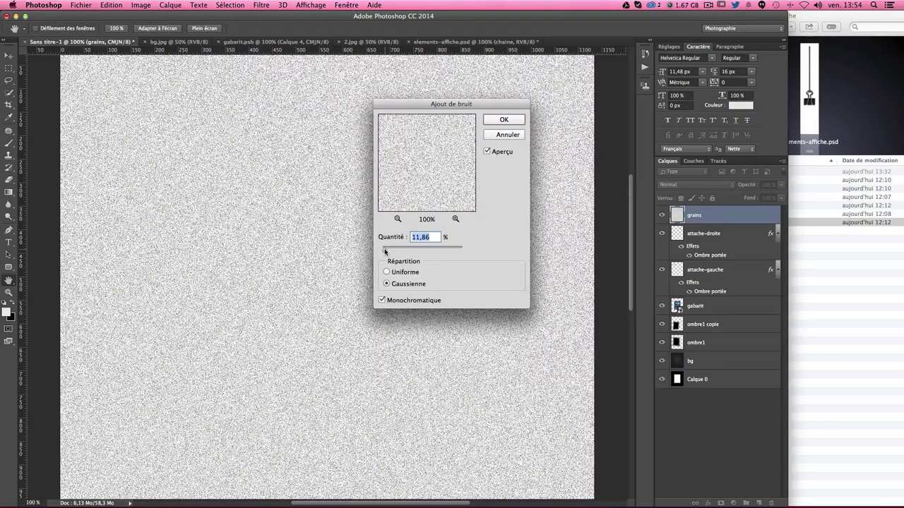
pyautogui.write('15')
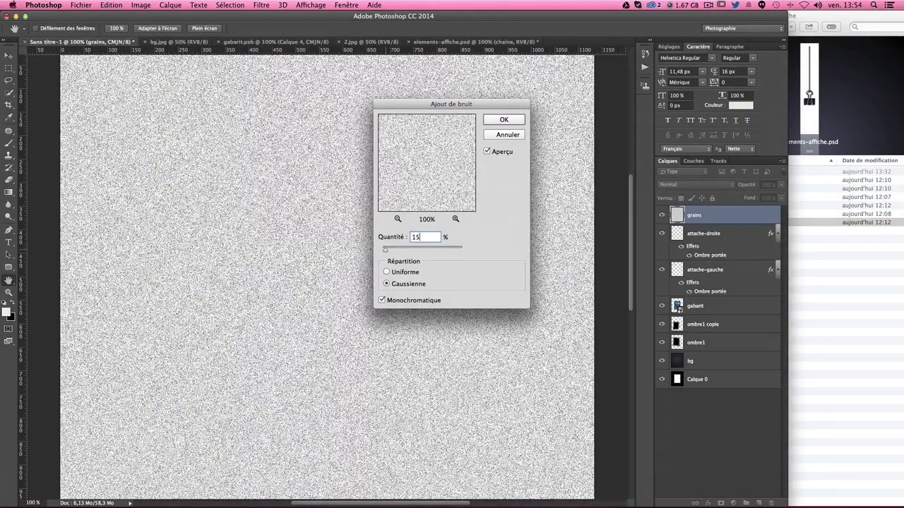
pyautogui.press('Return')
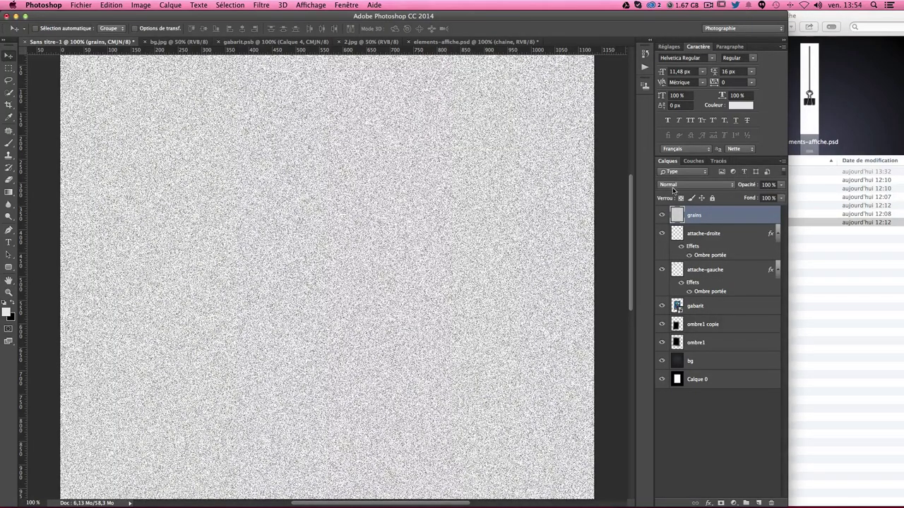
# Set the grains layer to Produit blend mode at 15% opacity.
pyautogui.click(672, 185)
pyautogui.click(669, 211)
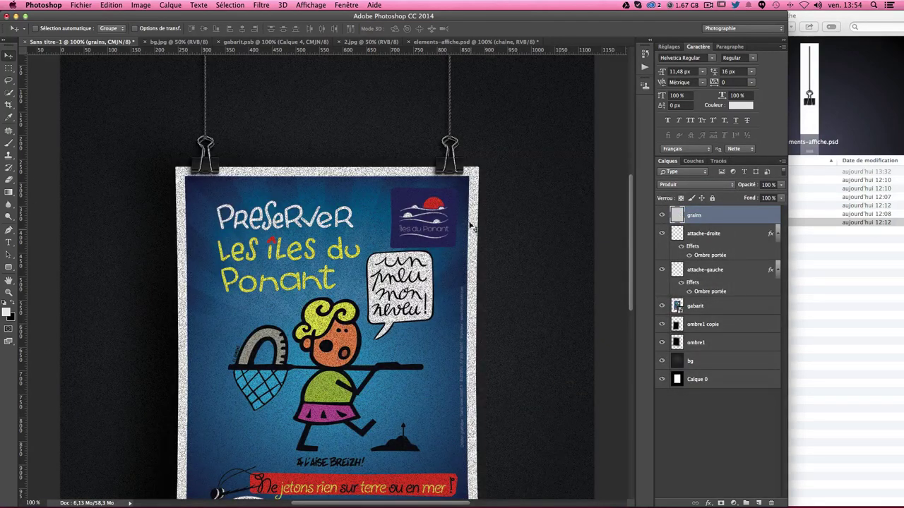
pyautogui.scroll(-5, 438, 175)
pyautogui.scroll(2, 439, 174)
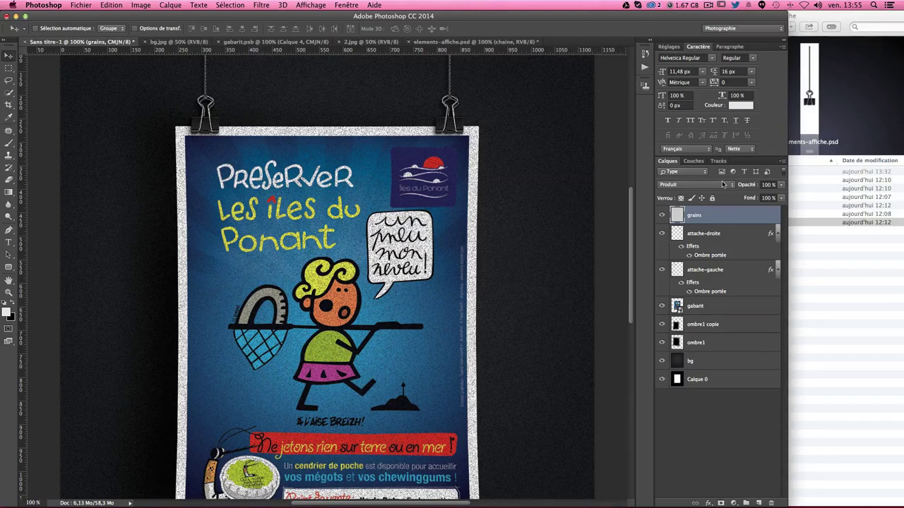
pyautogui.click(781, 185)
pyautogui.moveTo(781, 195); pyautogui.dragTo(741, 198)
pyautogui.write('15')
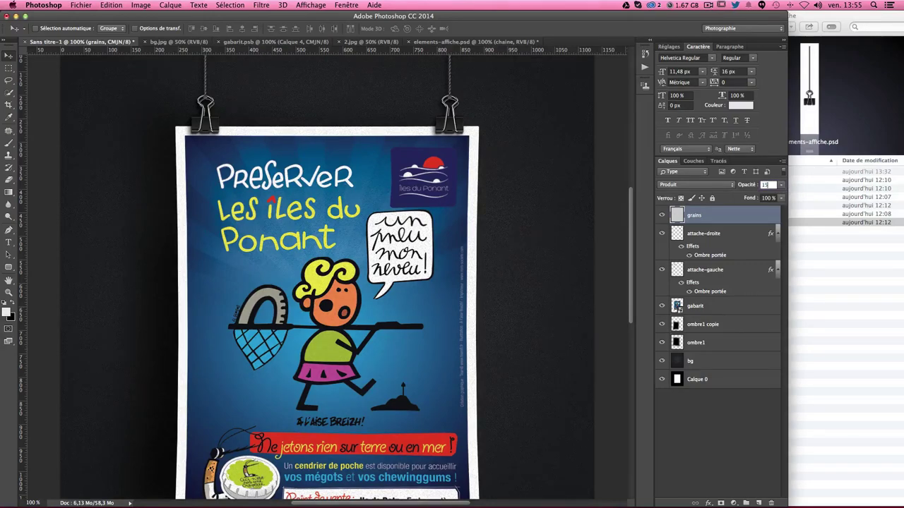
pyautogui.press('Return')
pyautogui.scroll(-5, 558, 277)
pyautogui.scroll(-3, 556, 277)
pyautogui.scroll(-1, 555, 276)
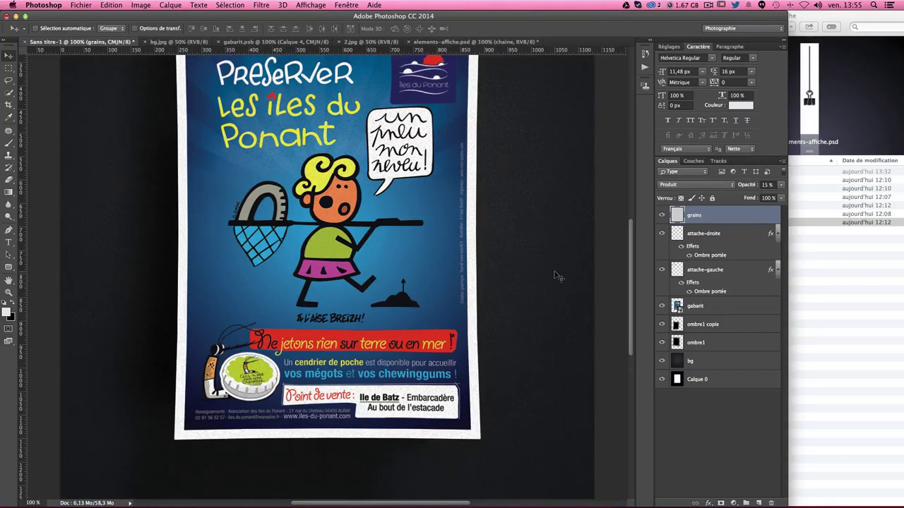
pyautogui.scroll(4, 555, 276)
pyautogui.scroll(4, 556, 276)
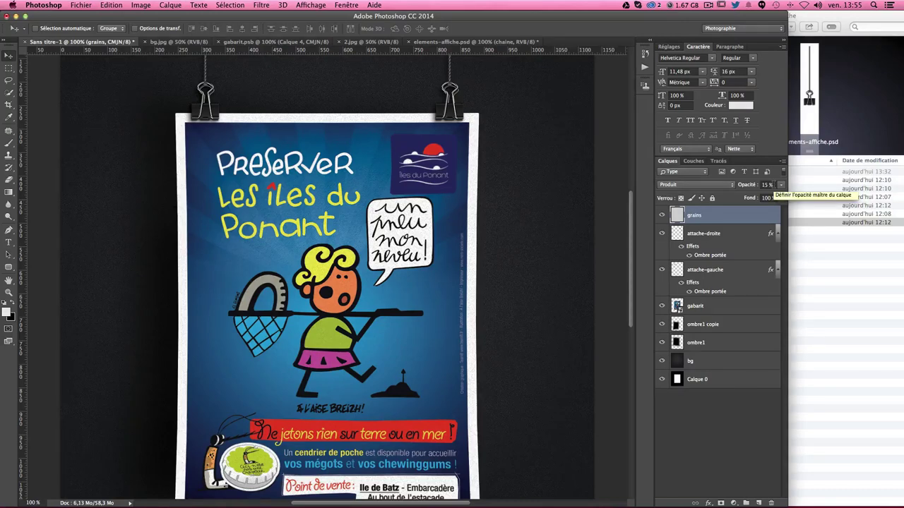
pyautogui.scroll(1, 512, 173)
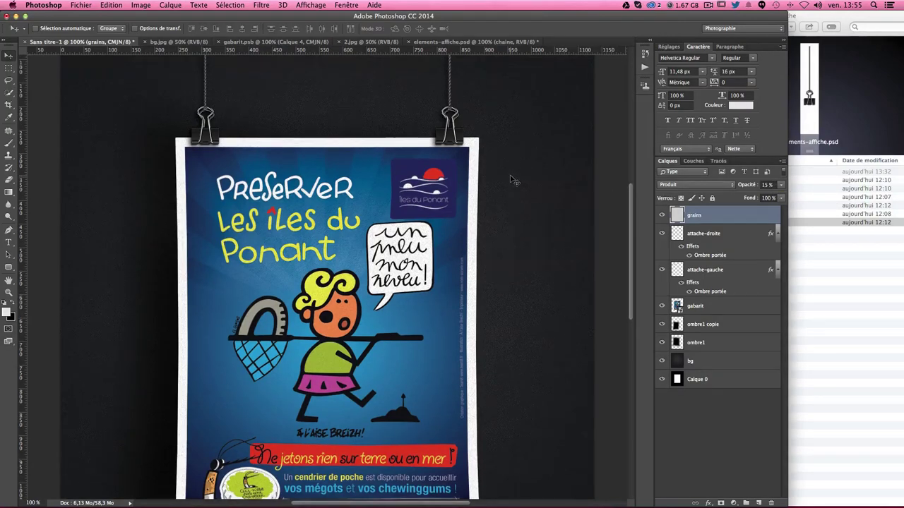
pyautogui.scroll(-1, 513, 176)
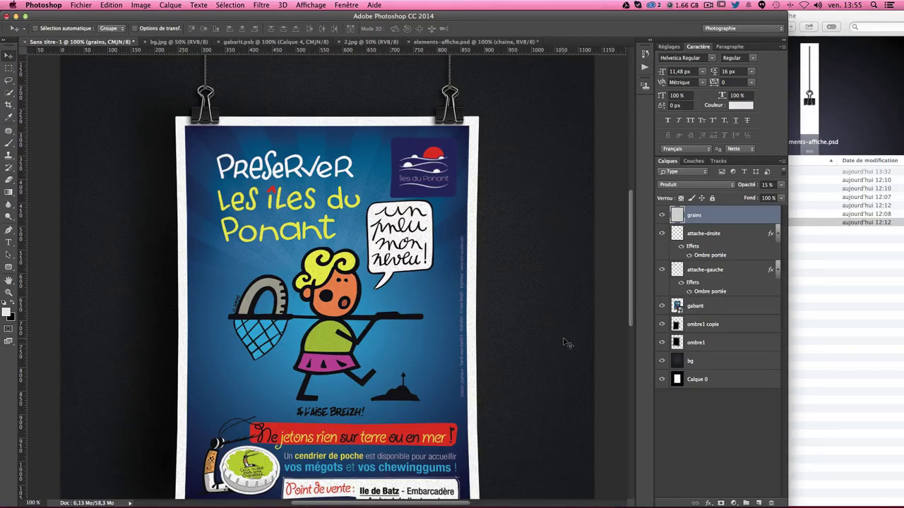
# Add an empty layer above grains and show guides with the Rectangular Marquee at 0 px feather.
pyautogui.click(758, 503)
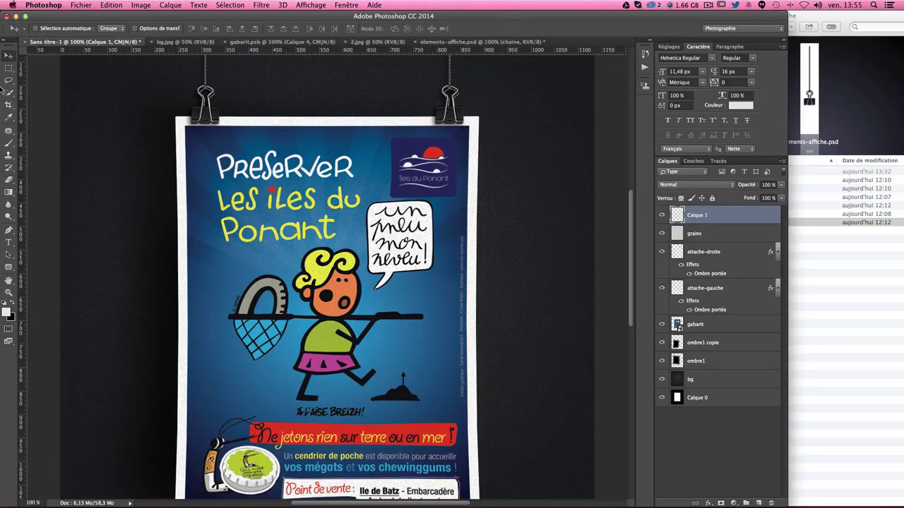
pyautogui.click(9, 68)
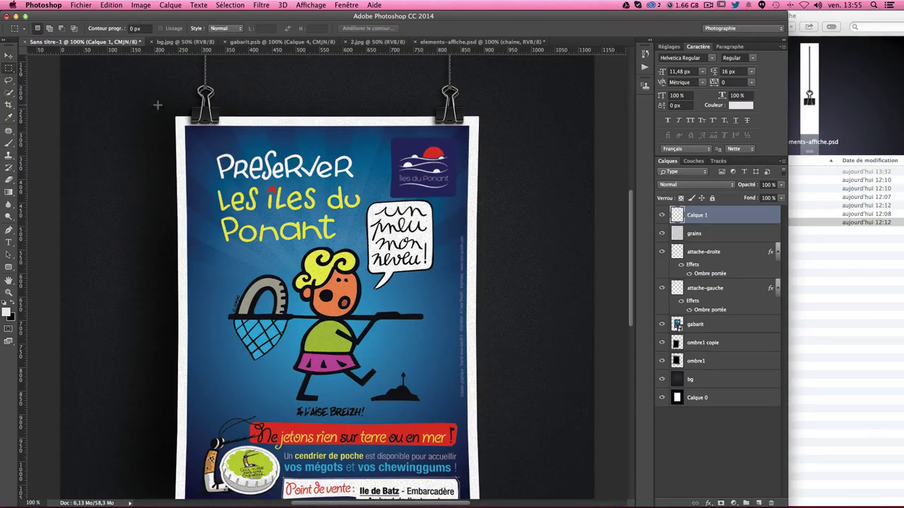
pyautogui.press('super+semicolon')
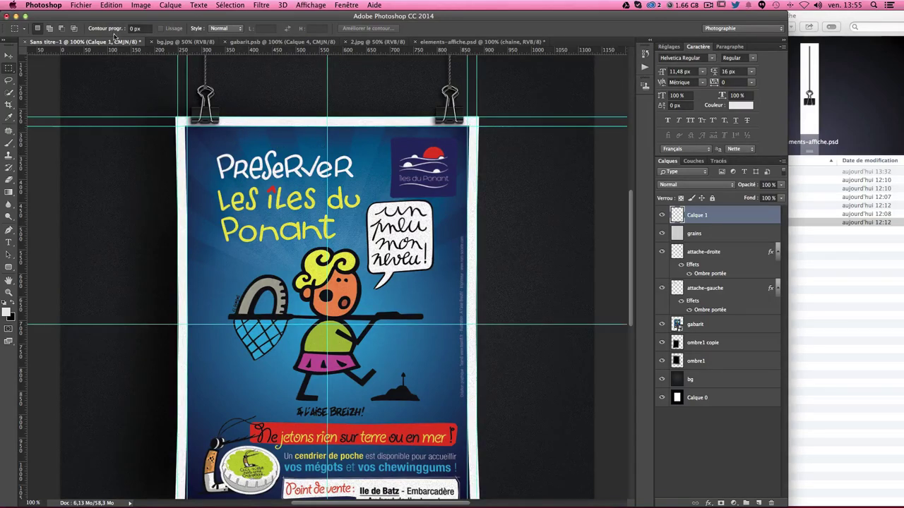
pyautogui.click(139, 28)
# Select a narrow vertical strip from the top guide to mid-poster, with black as foreground.
pyautogui.moveTo(327, 117); pyautogui.dragTo(349, 305)
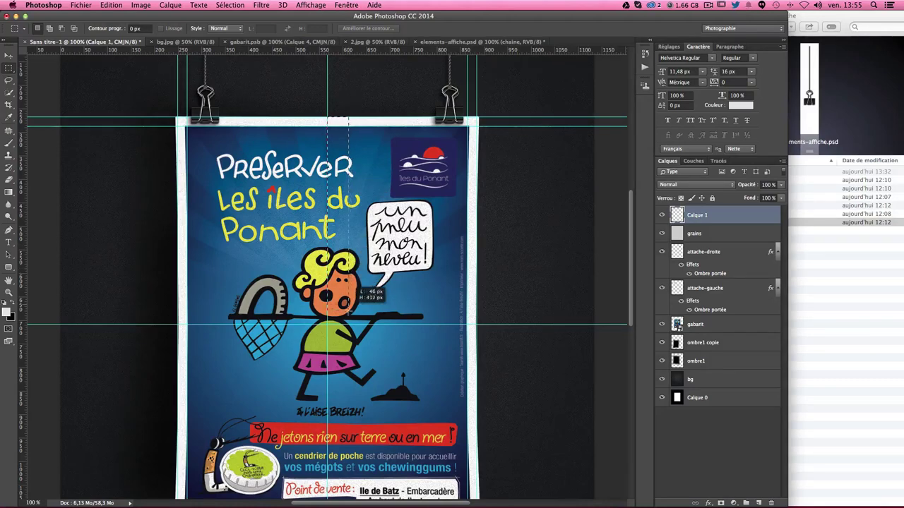
pyautogui.moveTo(349, 305)
pyautogui.mouseDown()
pyautogui.moveTo(338, 158)
pyautogui.moveTo(337, 315)
pyautogui.moveTo(355, 316)
pyautogui.mouseUp()
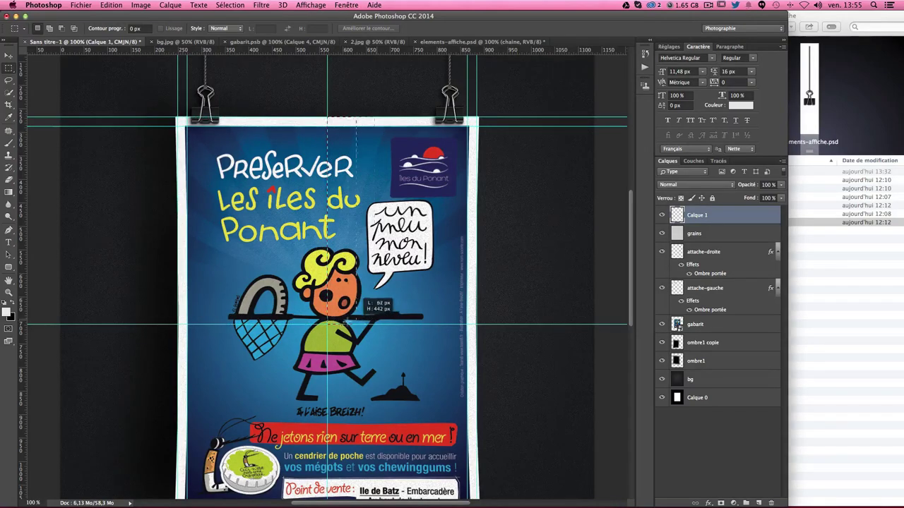
pyautogui.moveTo(356, 315); pyautogui.dragTo(357, 323)
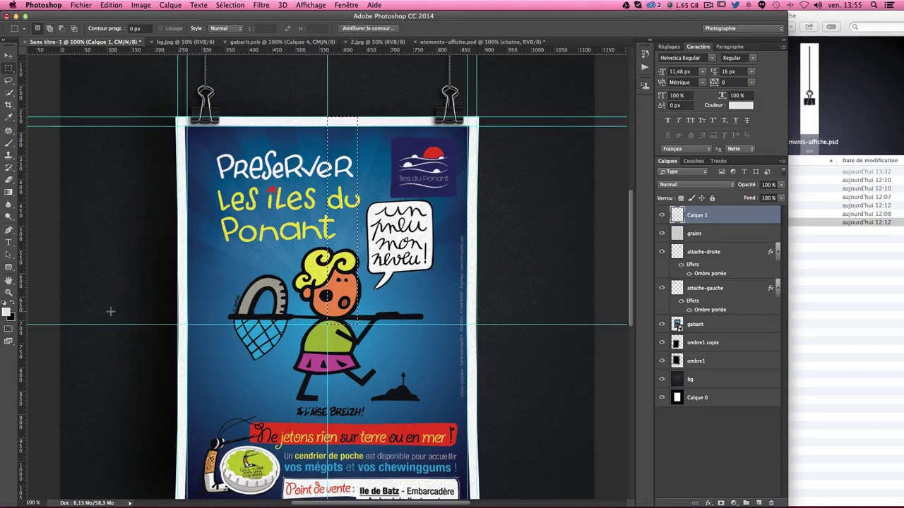
pyautogui.click(12, 311)
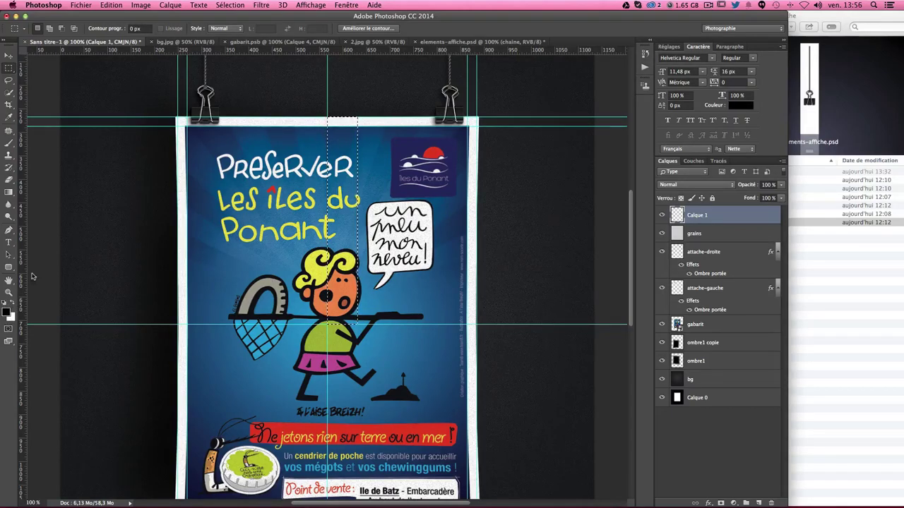
# Fill the strip selection on Calque 1 with solid black and deselect.
pyautogui.click(8, 191)
pyautogui.rightClick(9, 192)
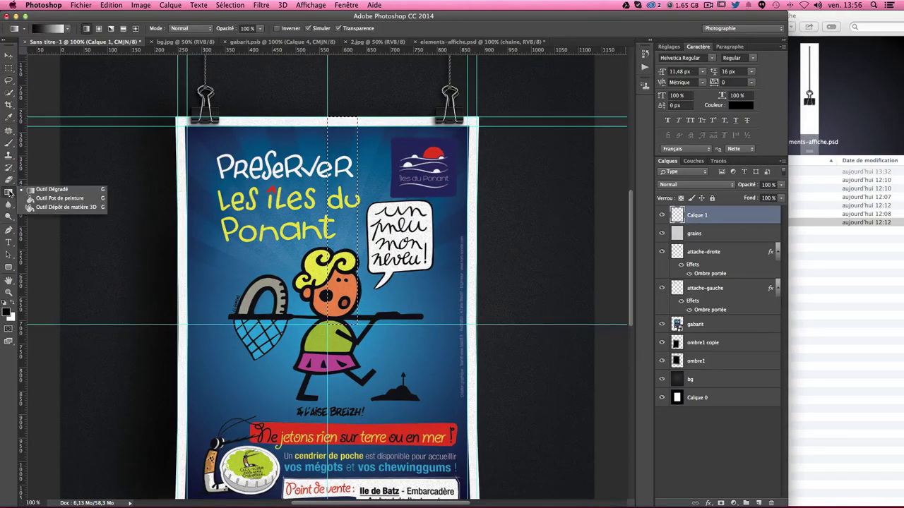
pyautogui.click(28, 193)
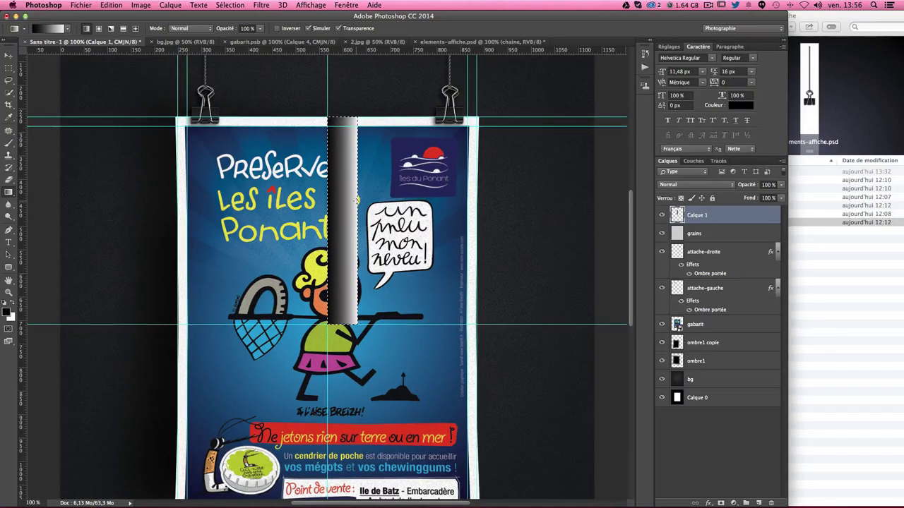
pyautogui.hotkey('ctrl', 'z')
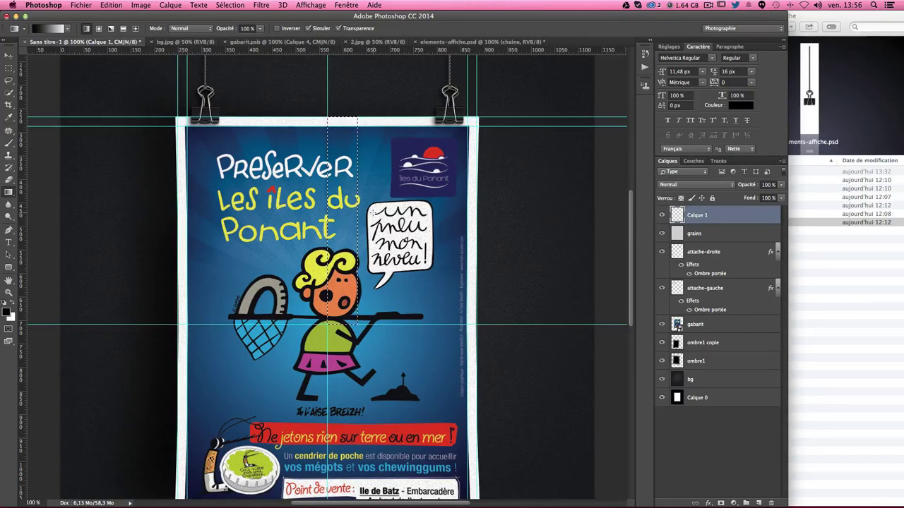
pyautogui.hotkey('shift', 'F5')
pyautogui.press('Return')
pyautogui.hotkey('ctrl', 'd')
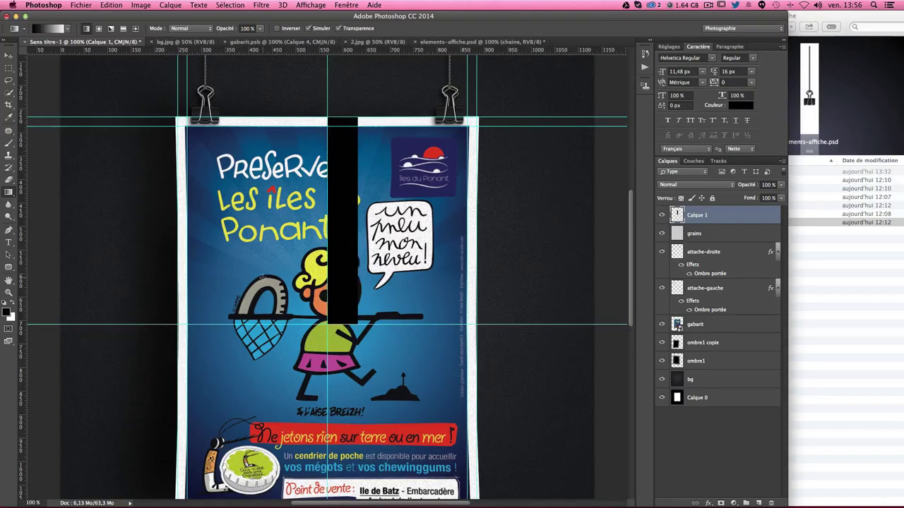
# Add a layer mask with a horizontal gradient to soften the black strip into a fold shadow.
pyautogui.click(720, 503)
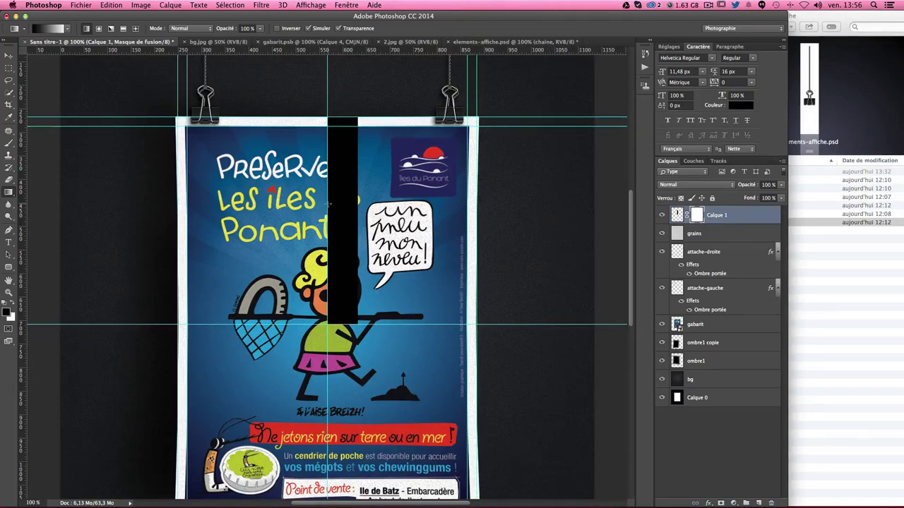
pyautogui.moveTo(331, 204); pyautogui.dragTo(349, 204)
pyautogui.moveTo(358, 202); pyautogui.dragTo(358, 204)
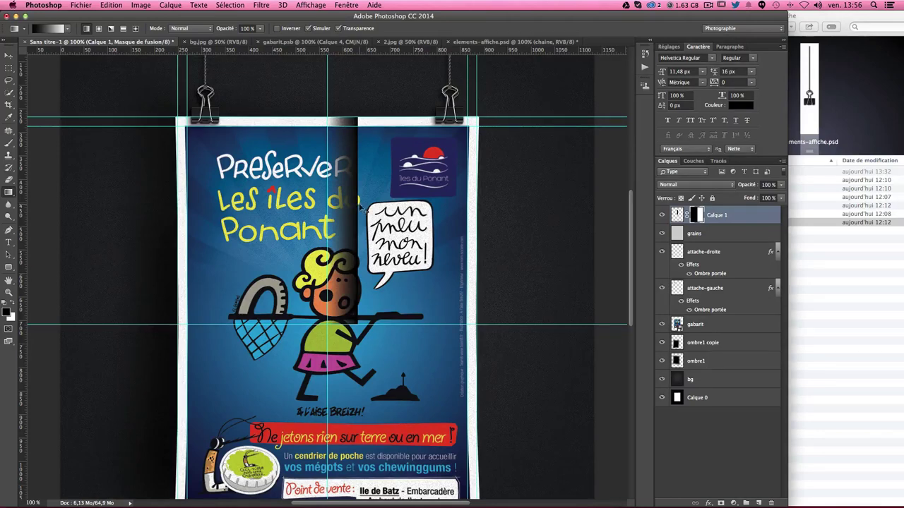
pyautogui.moveTo(361, 208); pyautogui.dragTo(328, 205)
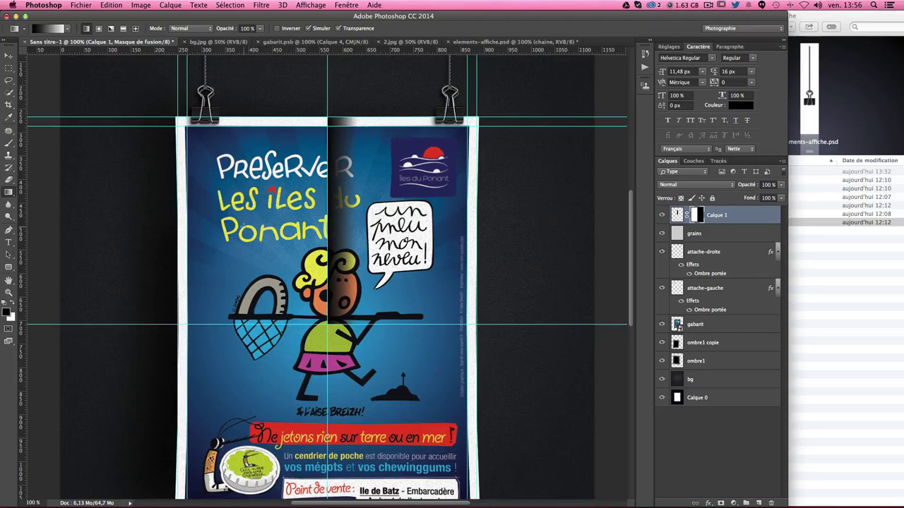
pyautogui.click(8, 56)
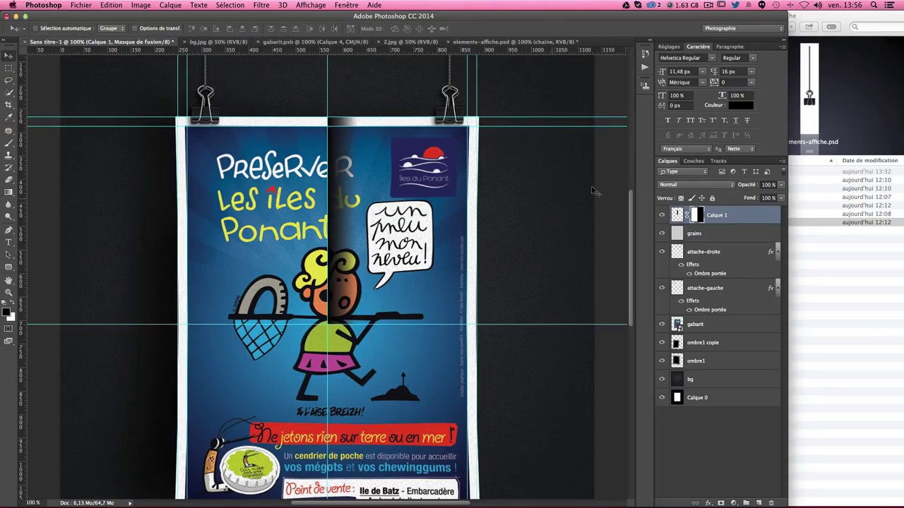
# Lower Calque 1's fold shadow opacity to 20%.
pyautogui.click(768, 184)
pyautogui.write('20')
pyautogui.press('Return')
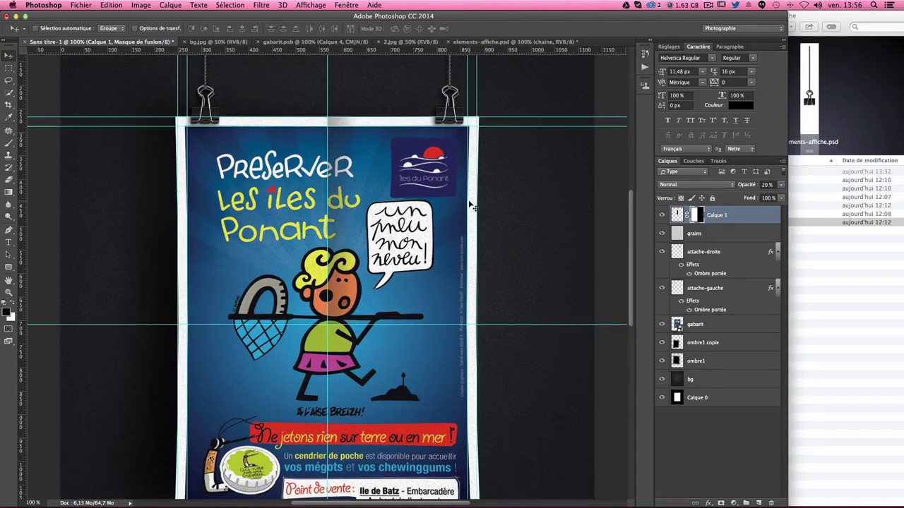
# Hide the guides and Alt-drag the fold stripe to create Calque 1 copie.
pyautogui.press('super')
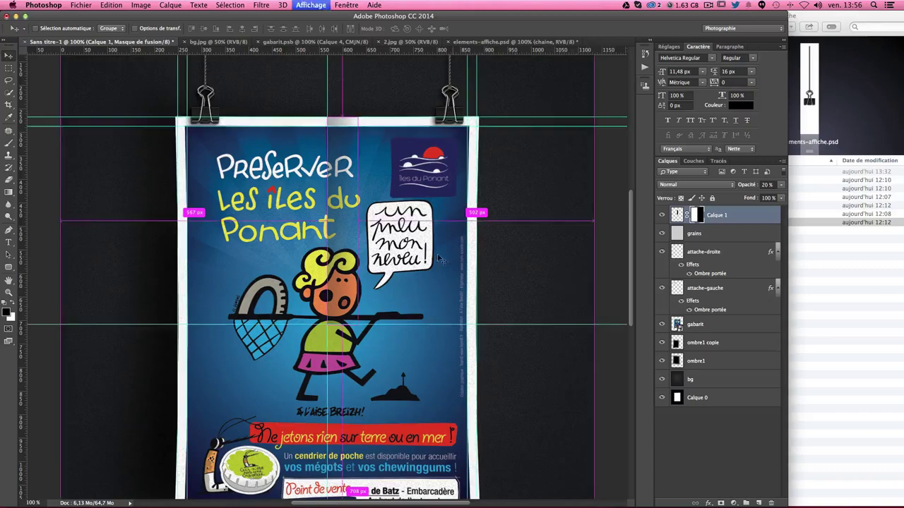
pyautogui.press('super+semicolon')
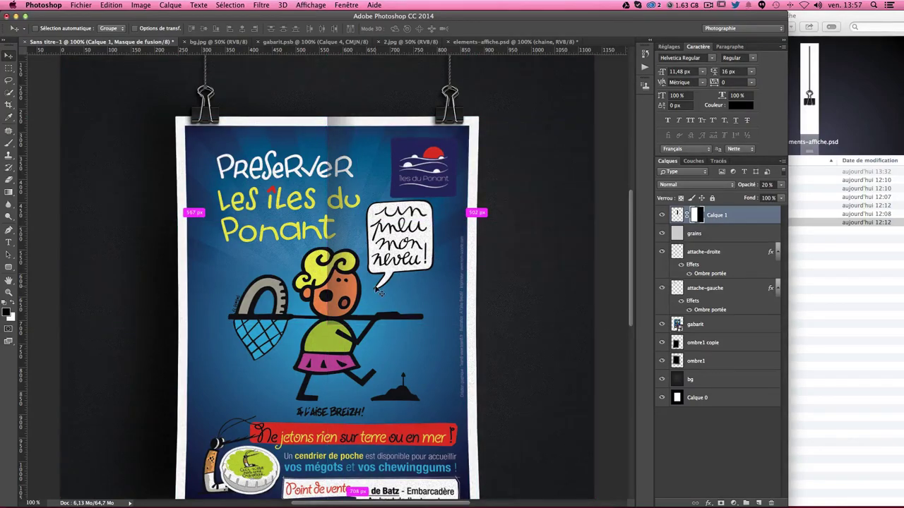
pyautogui.scroll(-3, 380, 293)
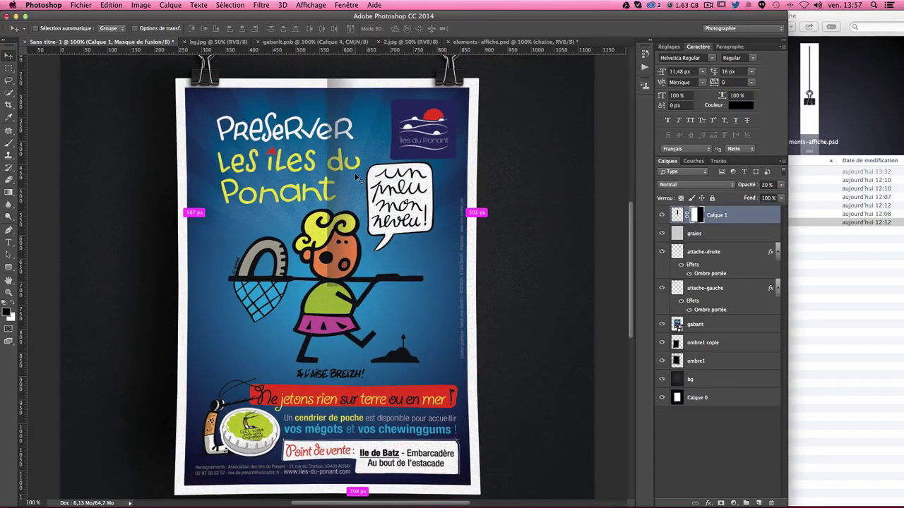
pyautogui.moveTo(359, 180); pyautogui.dragTo(345, 382)
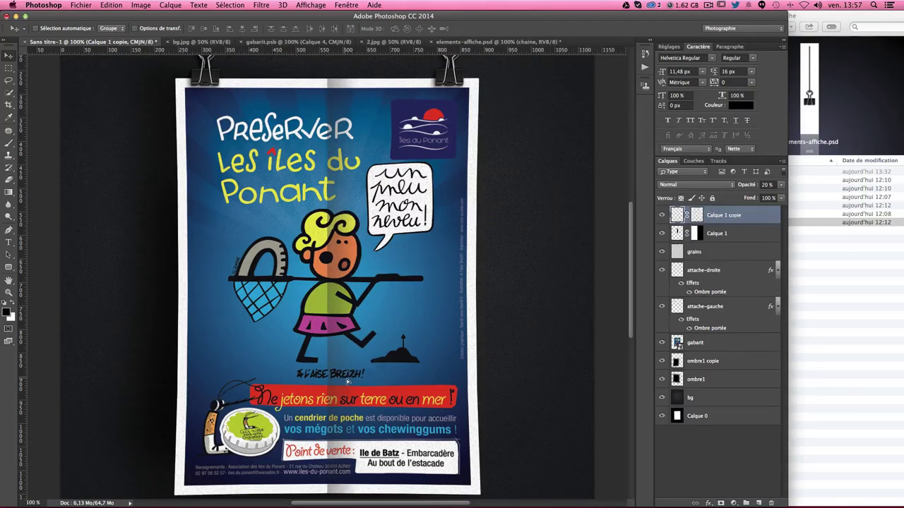
# Flip the copied fold stripe horizontally and shift it left to mirror the central crease shading.
pyautogui.hotkey('ctrl', 't')
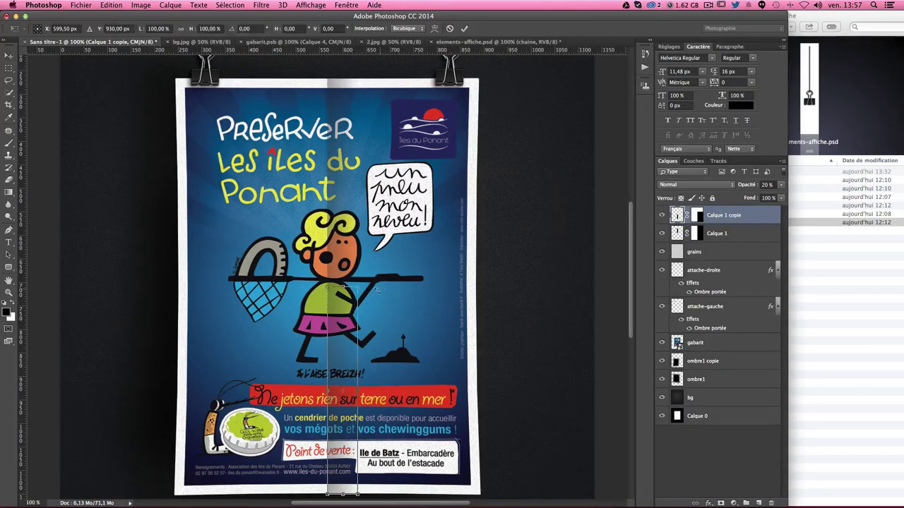
pyautogui.rightClick(345, 354)
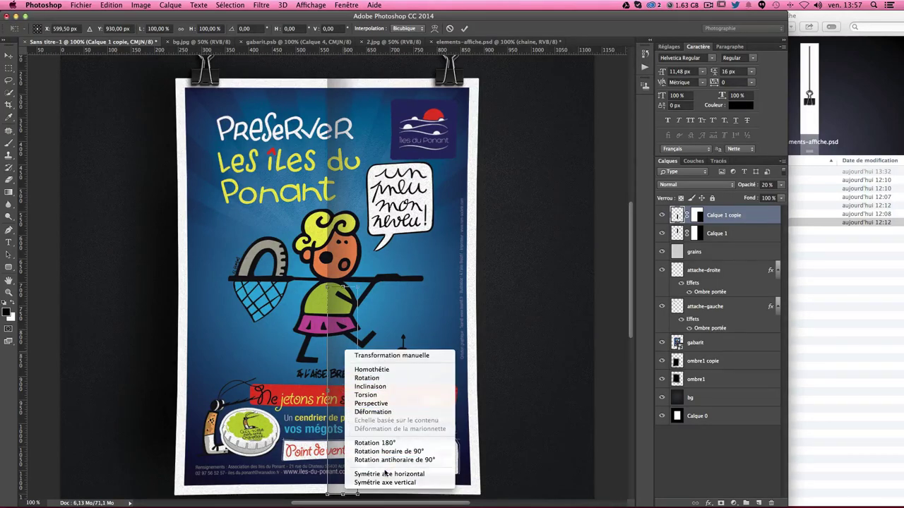
pyautogui.click(387, 474)
pyautogui.press('Return')
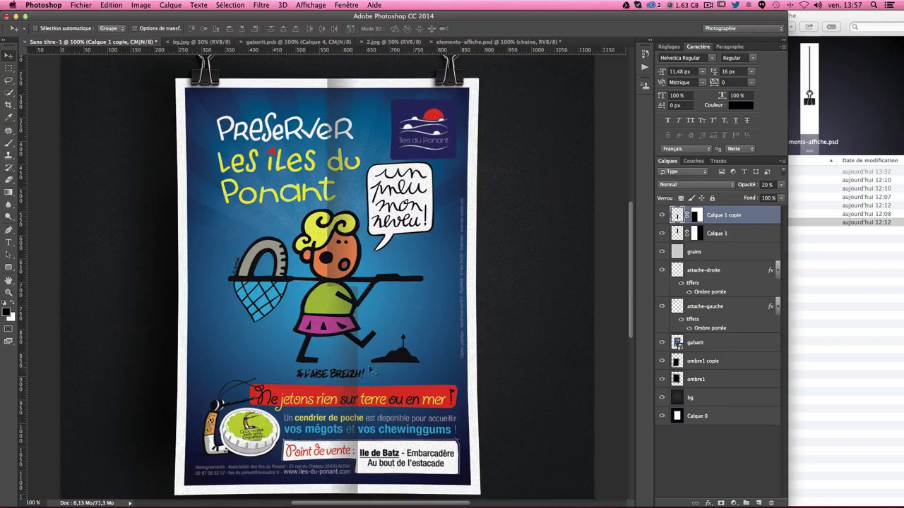
pyautogui.moveTo(408, 324); pyautogui.dragTo(360, 325)
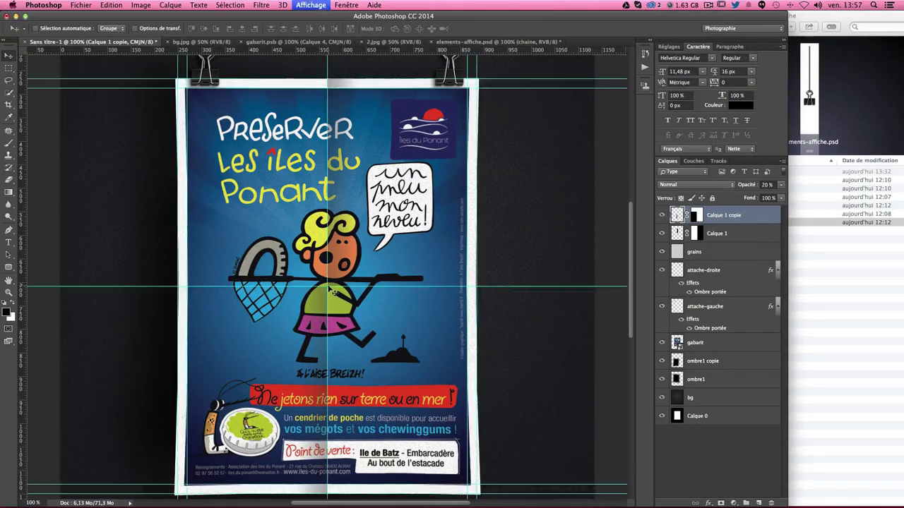
pyautogui.press('ctrl')
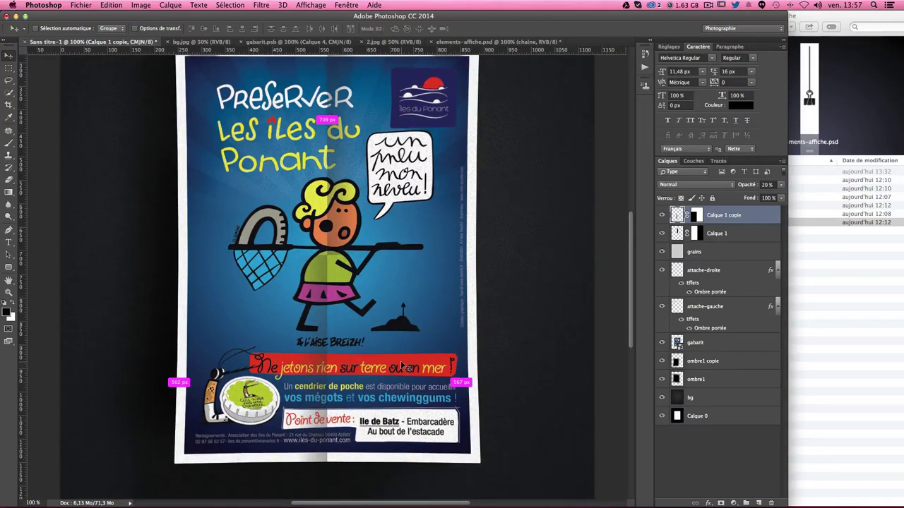
pyautogui.scroll(2, 360, 379)
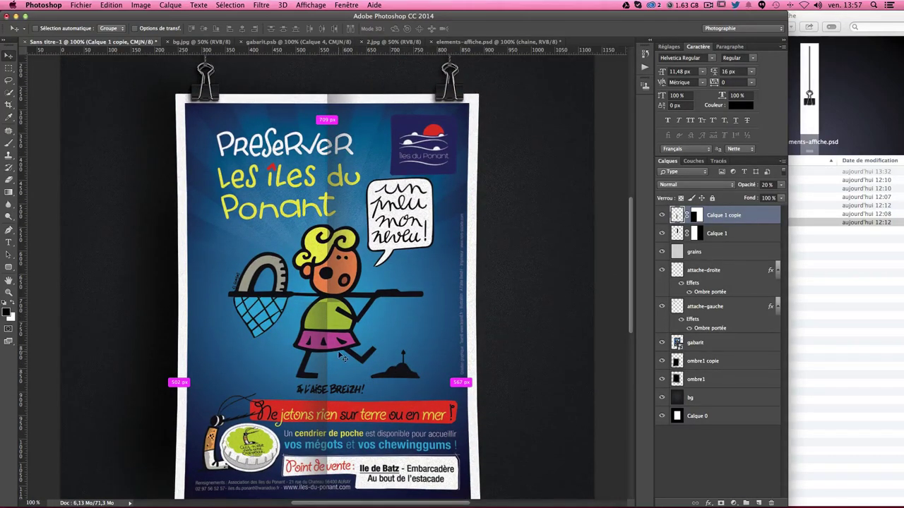
# Duplicate the stripe, rotate it 90°, move it to the poster's middle and stretch it across.
pyautogui.keyDown('alt'); pyautogui.moveTo(321, 355); pyautogui.dragTo(408, 355); pyautogui.keyUp('alt')
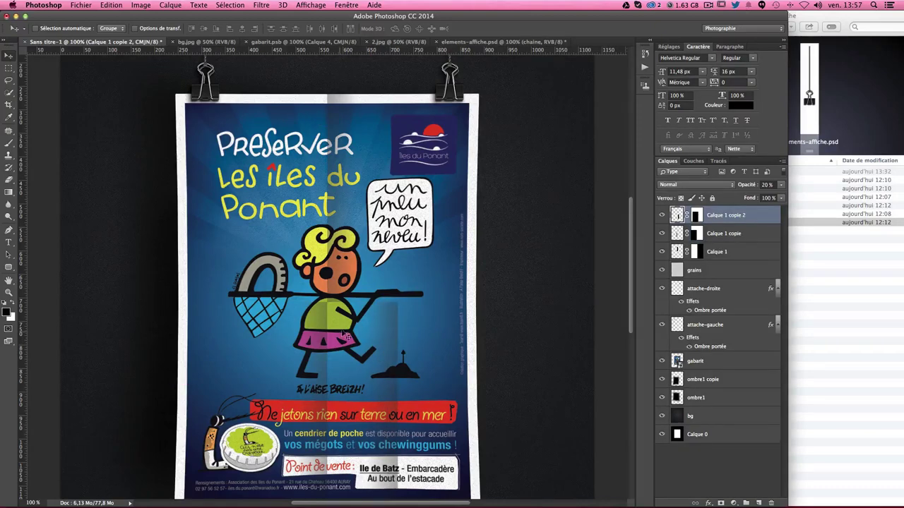
pyautogui.hotkey('ctrl', 't')
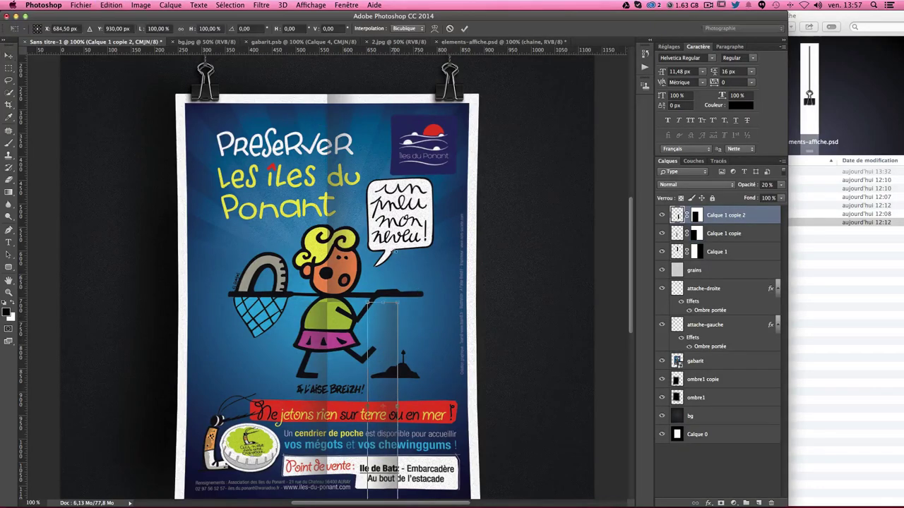
pyautogui.moveTo(419, 246)
pyautogui.mouseDown()
pyautogui.moveTo(451, 361)
pyautogui.moveTo(478, 400)
pyautogui.mouseUp()
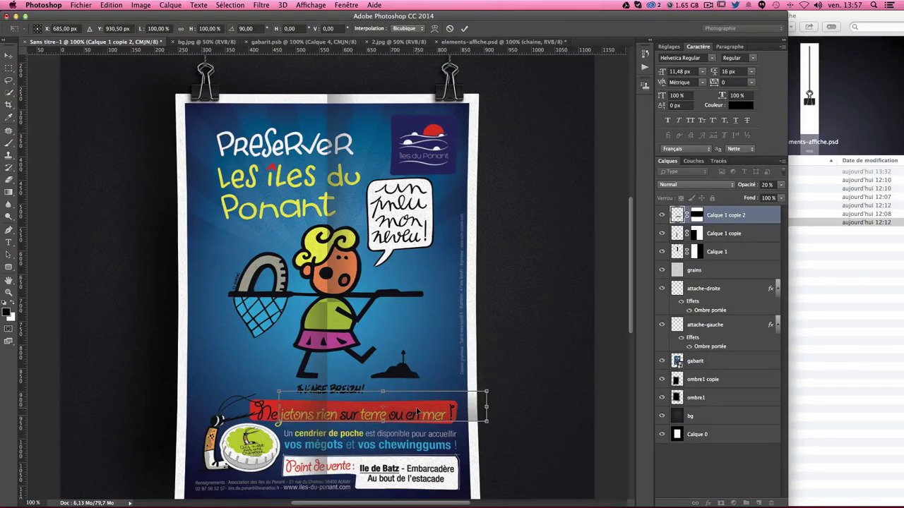
pyautogui.press('Return')
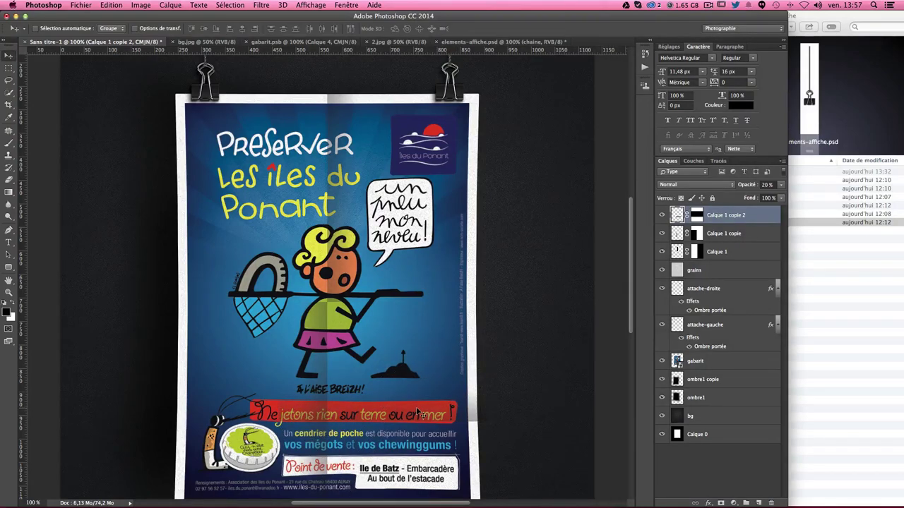
pyautogui.moveTo(304, 390)
pyautogui.mouseDown()
pyautogui.moveTo(290, 272)
pyautogui.moveTo(314, 297)
pyautogui.moveTo(379, 299)
pyautogui.moveTo(328, 297)
pyautogui.mouseUp()
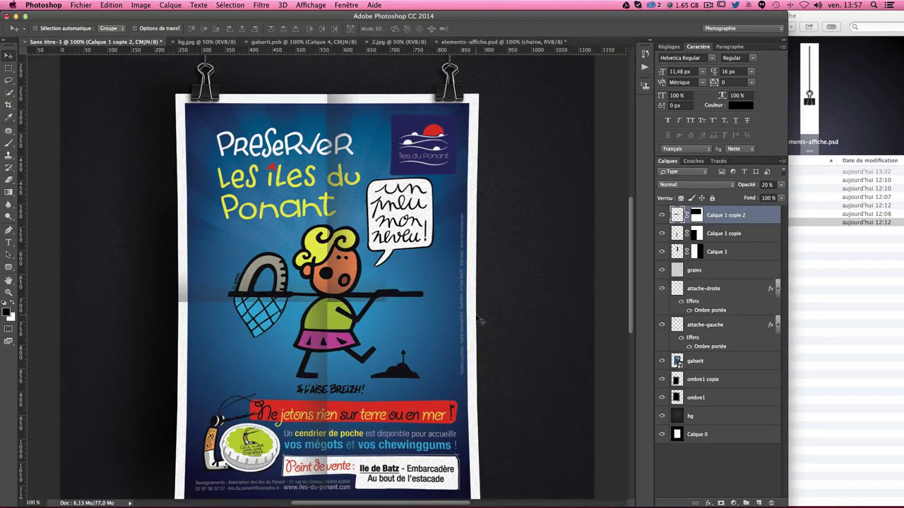
pyautogui.hotkey('ctrl', 't')
pyautogui.moveTo(387, 290); pyautogui.dragTo(478, 289)
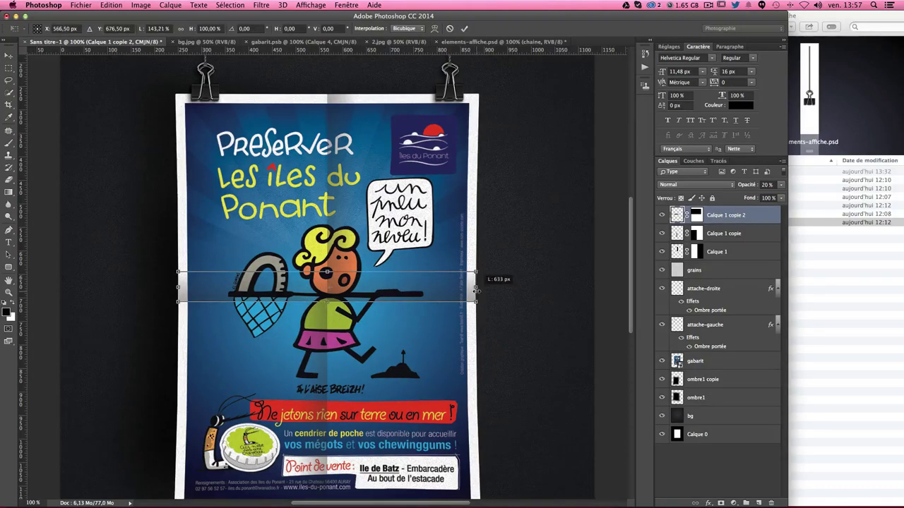
pyautogui.press('Return')
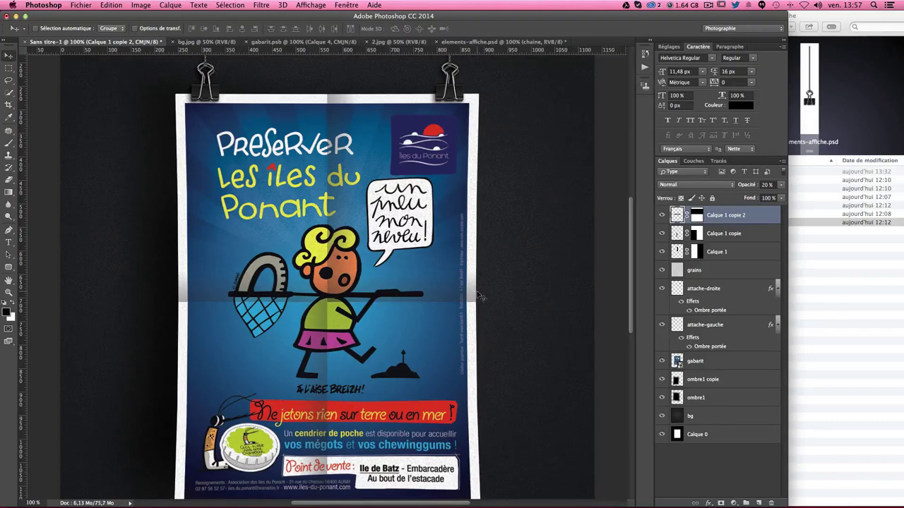
# Merge the three Calque 1 stripe layers into one named simu-pliage and nudge it up slightly.
pyautogui.keyDown('shift'); pyautogui.click(734, 255); pyautogui.keyUp('shift')
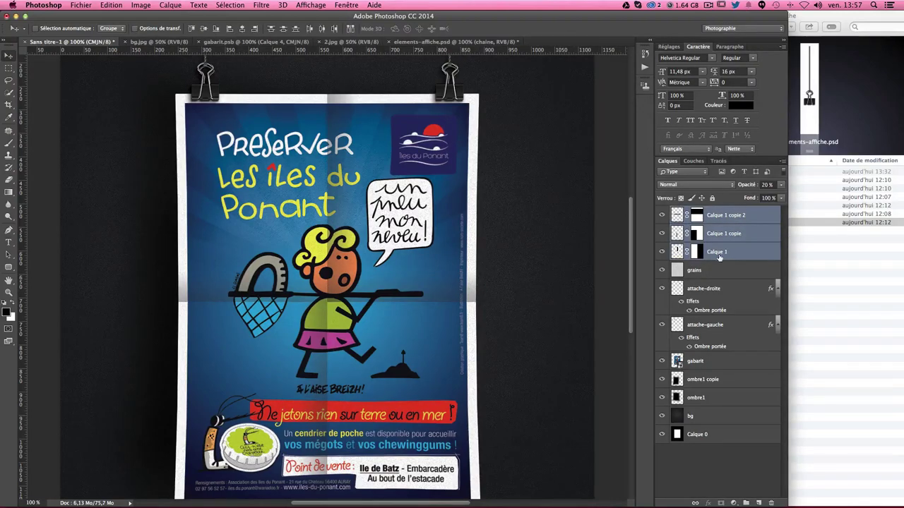
pyautogui.rightClick(712, 256)
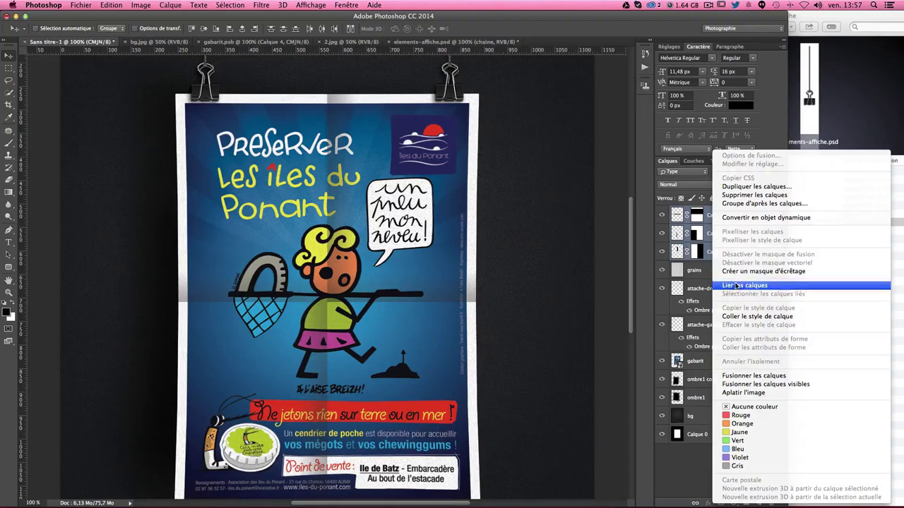
pyautogui.click(753, 375)
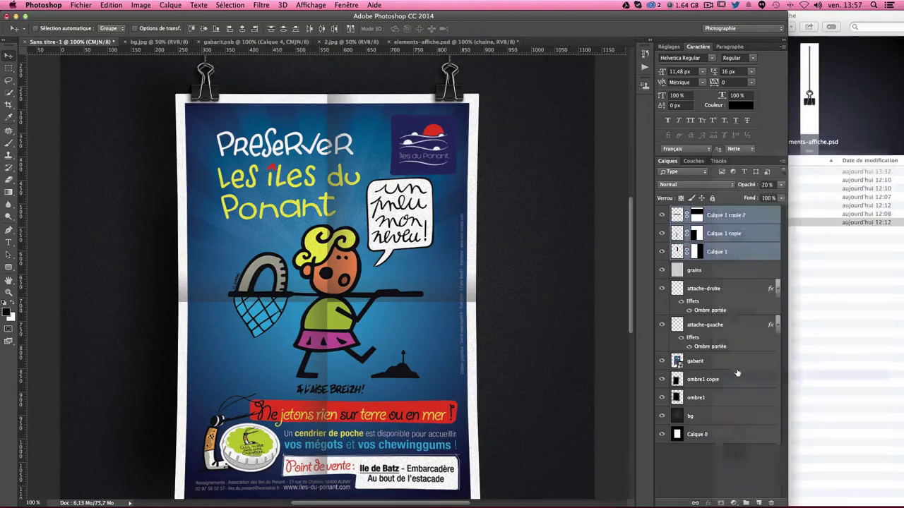
pyautogui.doubleClick(714, 216)
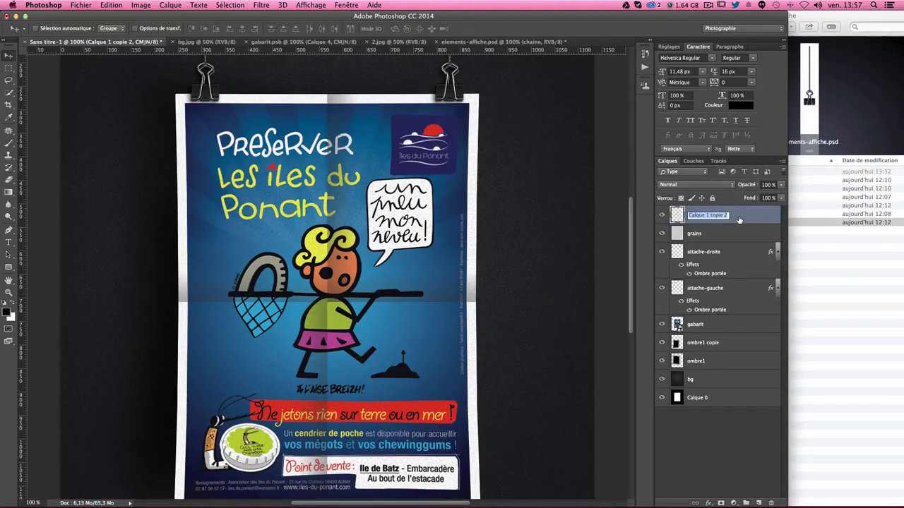
pyautogui.write('simu-')
pyautogui.write('plage')
pyautogui.press('Return')
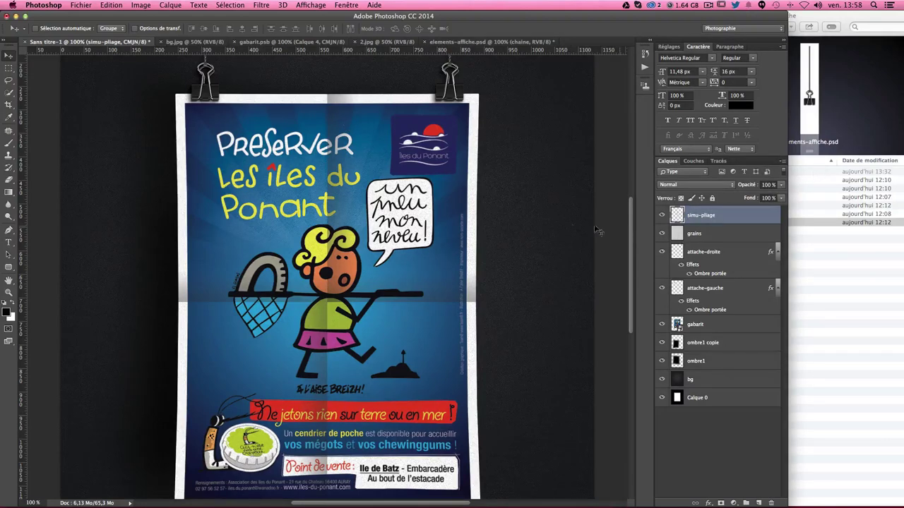
pyautogui.press('Up')
pyautogui.press('Up')
pyautogui.press('Up')
pyautogui.press('Up')
pyautogui.press('Up')
pyautogui.press('Up')
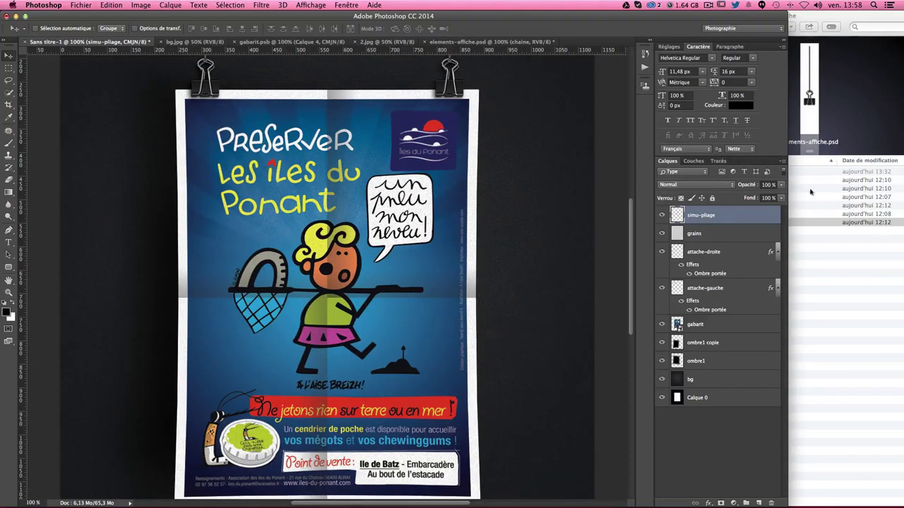
# Set the simu-pliage layer's opacity to 75% after first trying 50% and zooming out to check.
pyautogui.click(768, 185)
pyautogui.write('50')
pyautogui.press('Return')
pyautogui.press('super+minus')
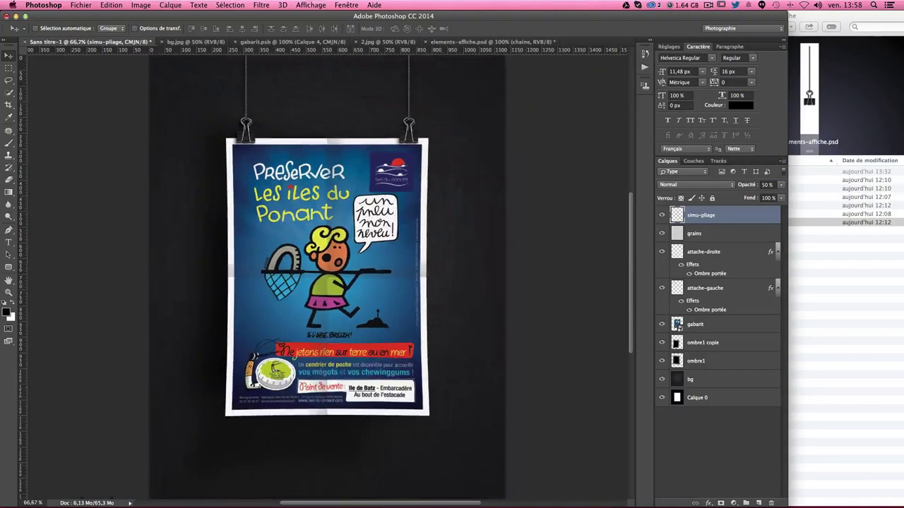
pyautogui.press('super+minus')
pyautogui.press('super+equal')
pyautogui.press('Return')
pyautogui.write('75')
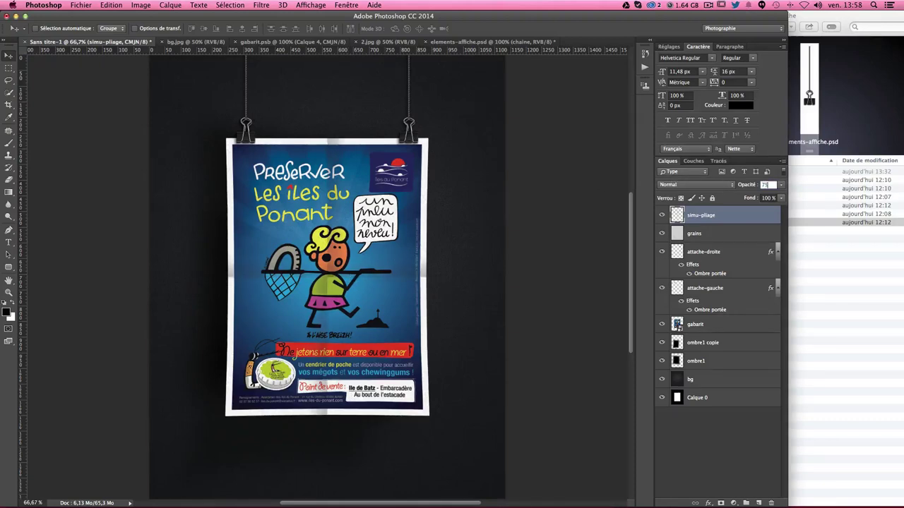
pyautogui.press('Return')
pyautogui.scroll(-2, 496, 260)
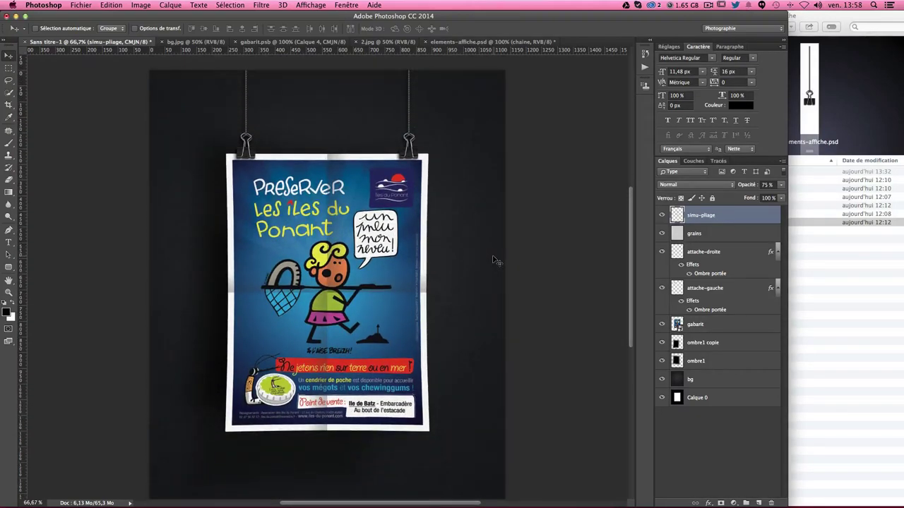
pyautogui.scroll(4, 496, 260)
pyautogui.scroll(-1, 496, 261)
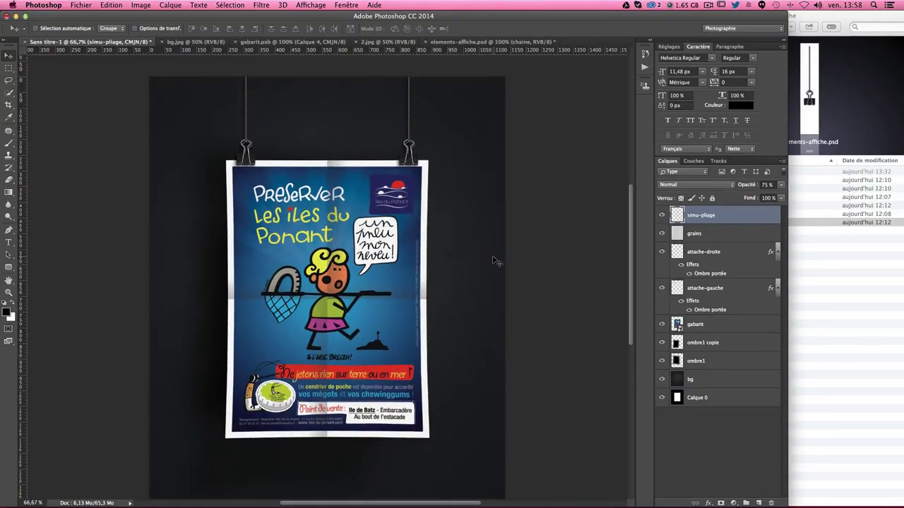